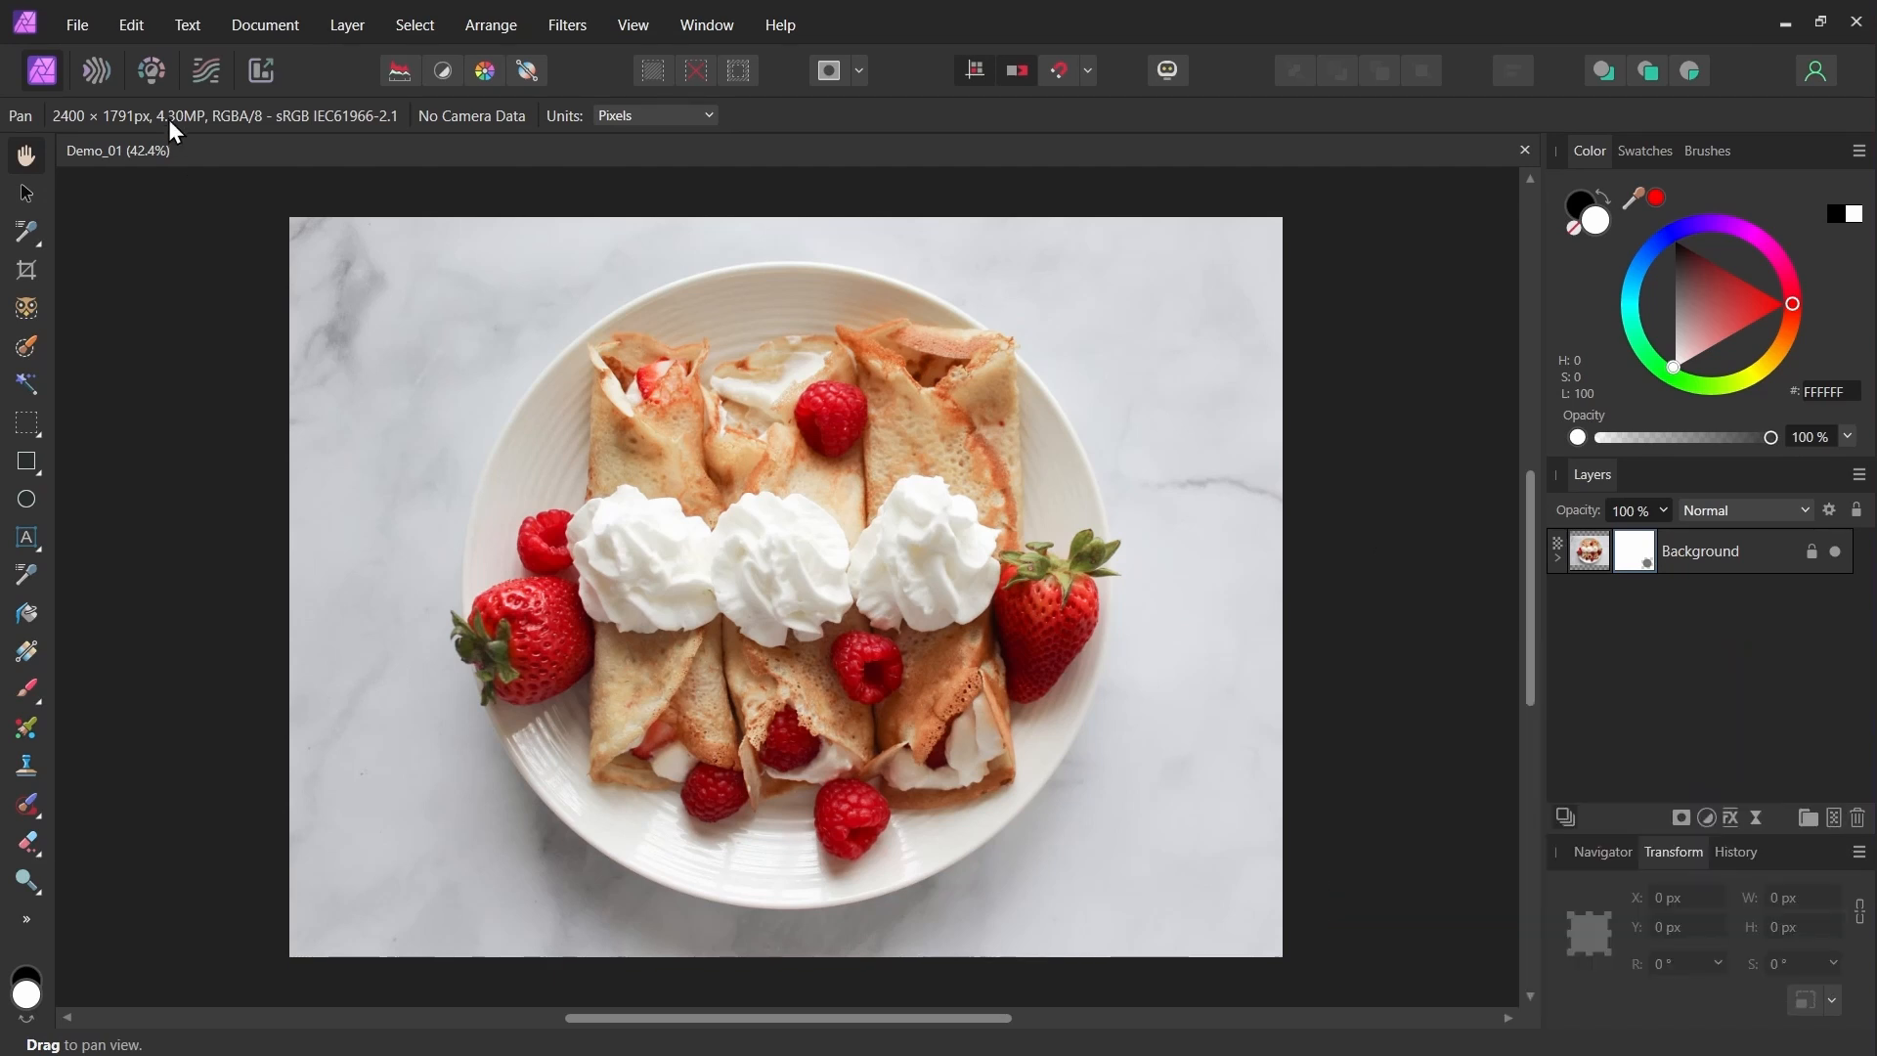
Open the application settings and show the Machine Learning page.
{"action": "left_click", "coordinate": [137, 27]}
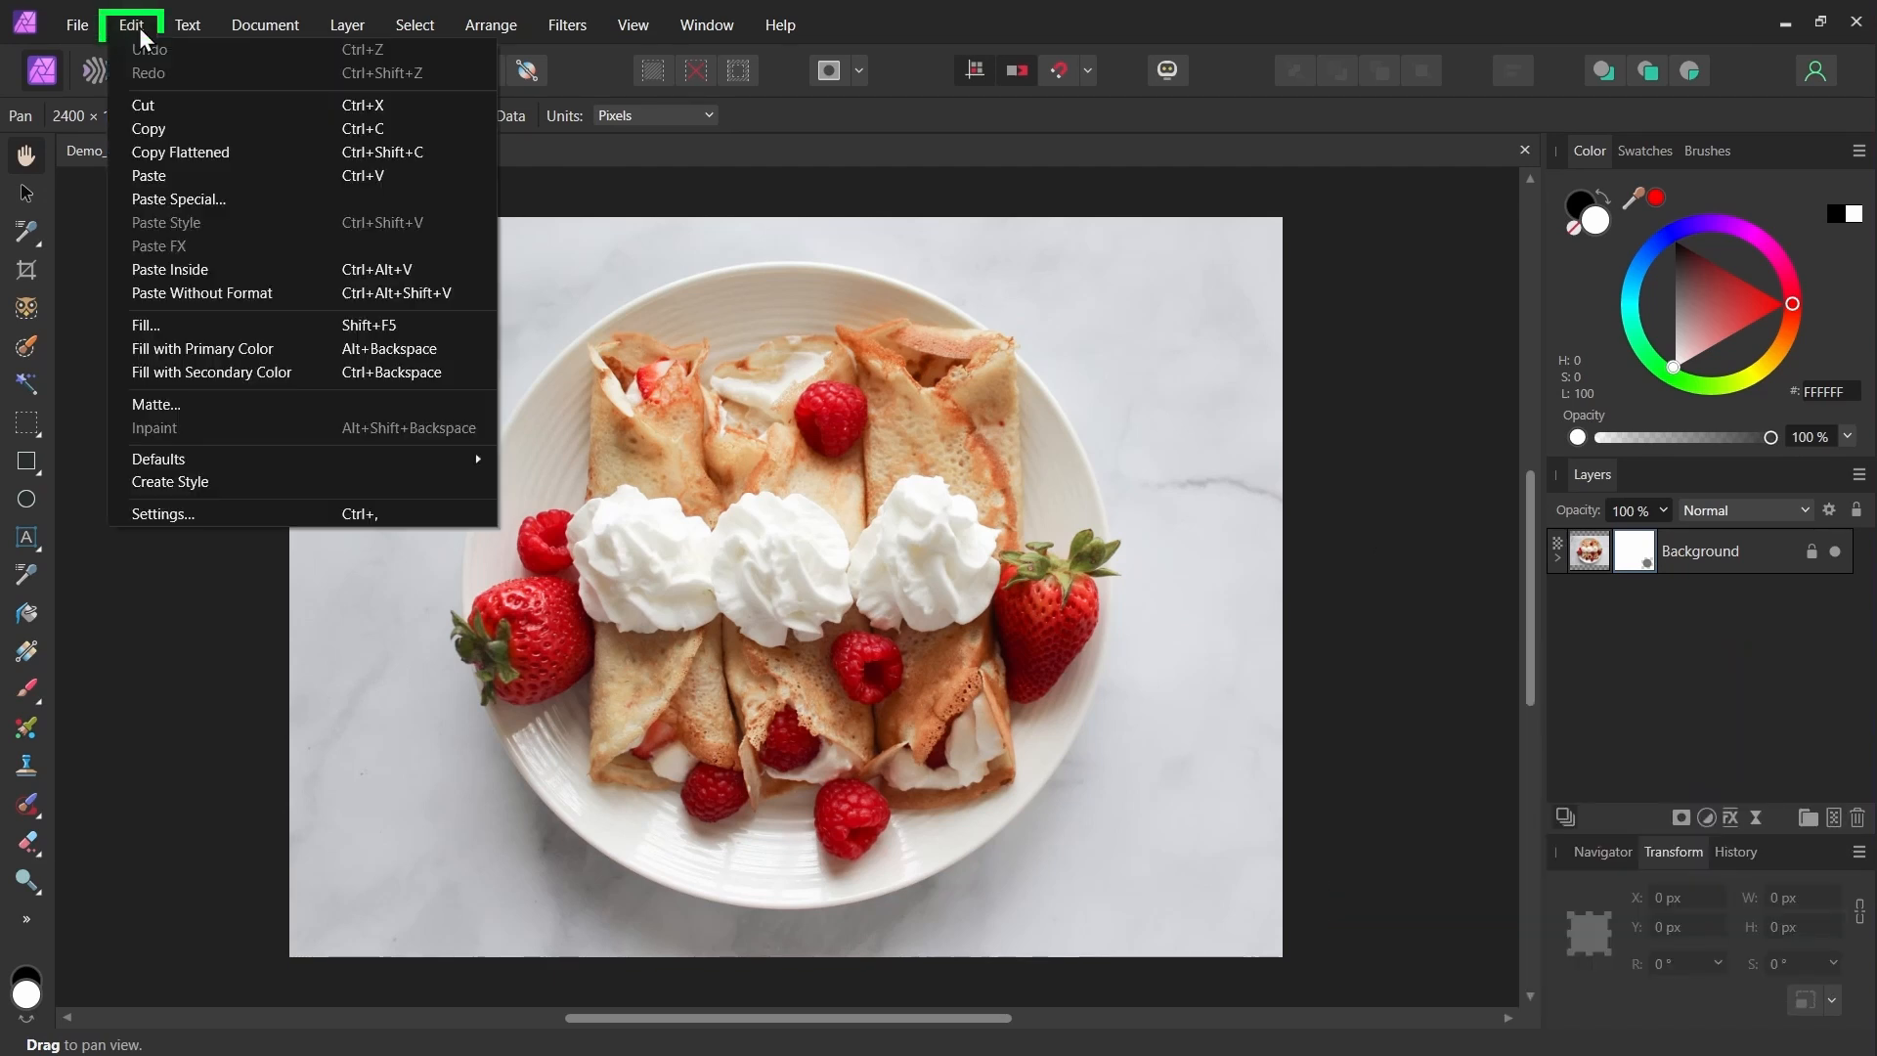
{"action": "left_click", "coordinate": [239, 514]}
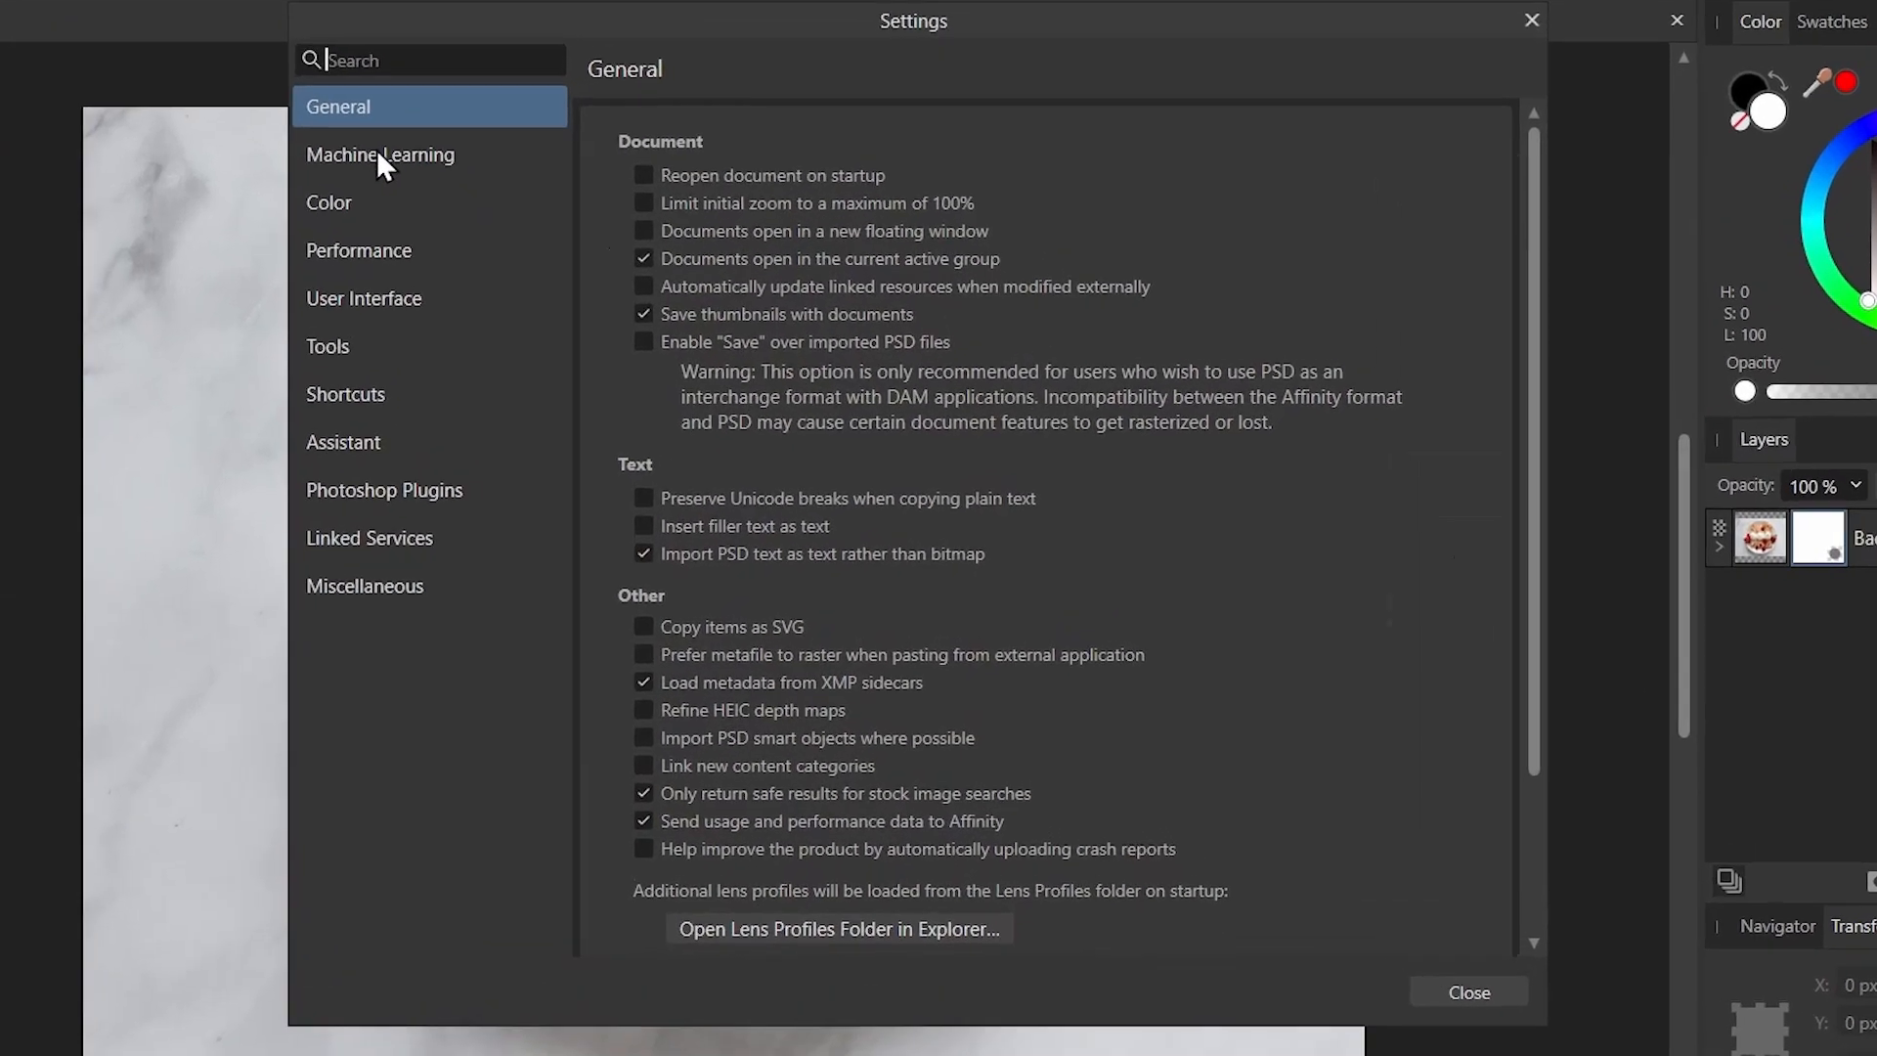
{"action": "left_click", "coordinate": [553, 256]}
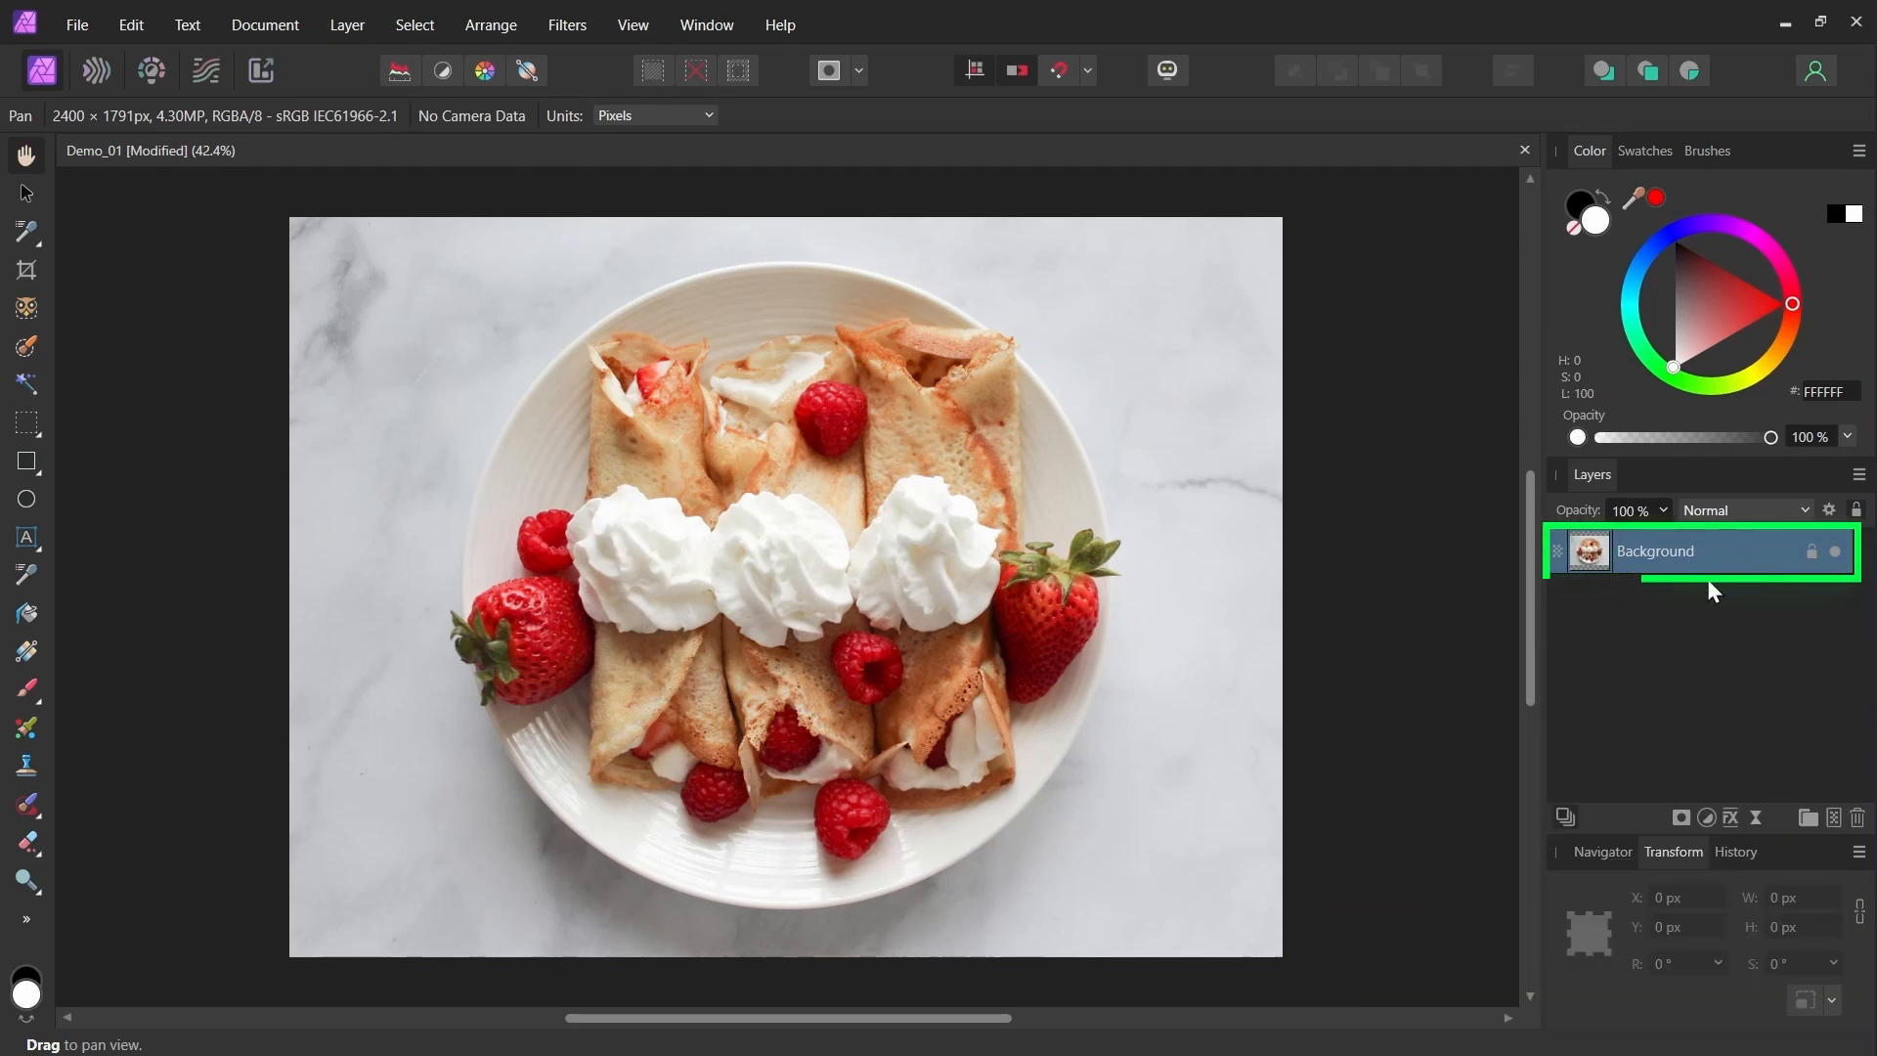
Use the Object Selection tool to select the right strawberry, then add the top raspberry and the left raspberry to the selection.
{"action": "left_click", "coordinate": [27, 309]}
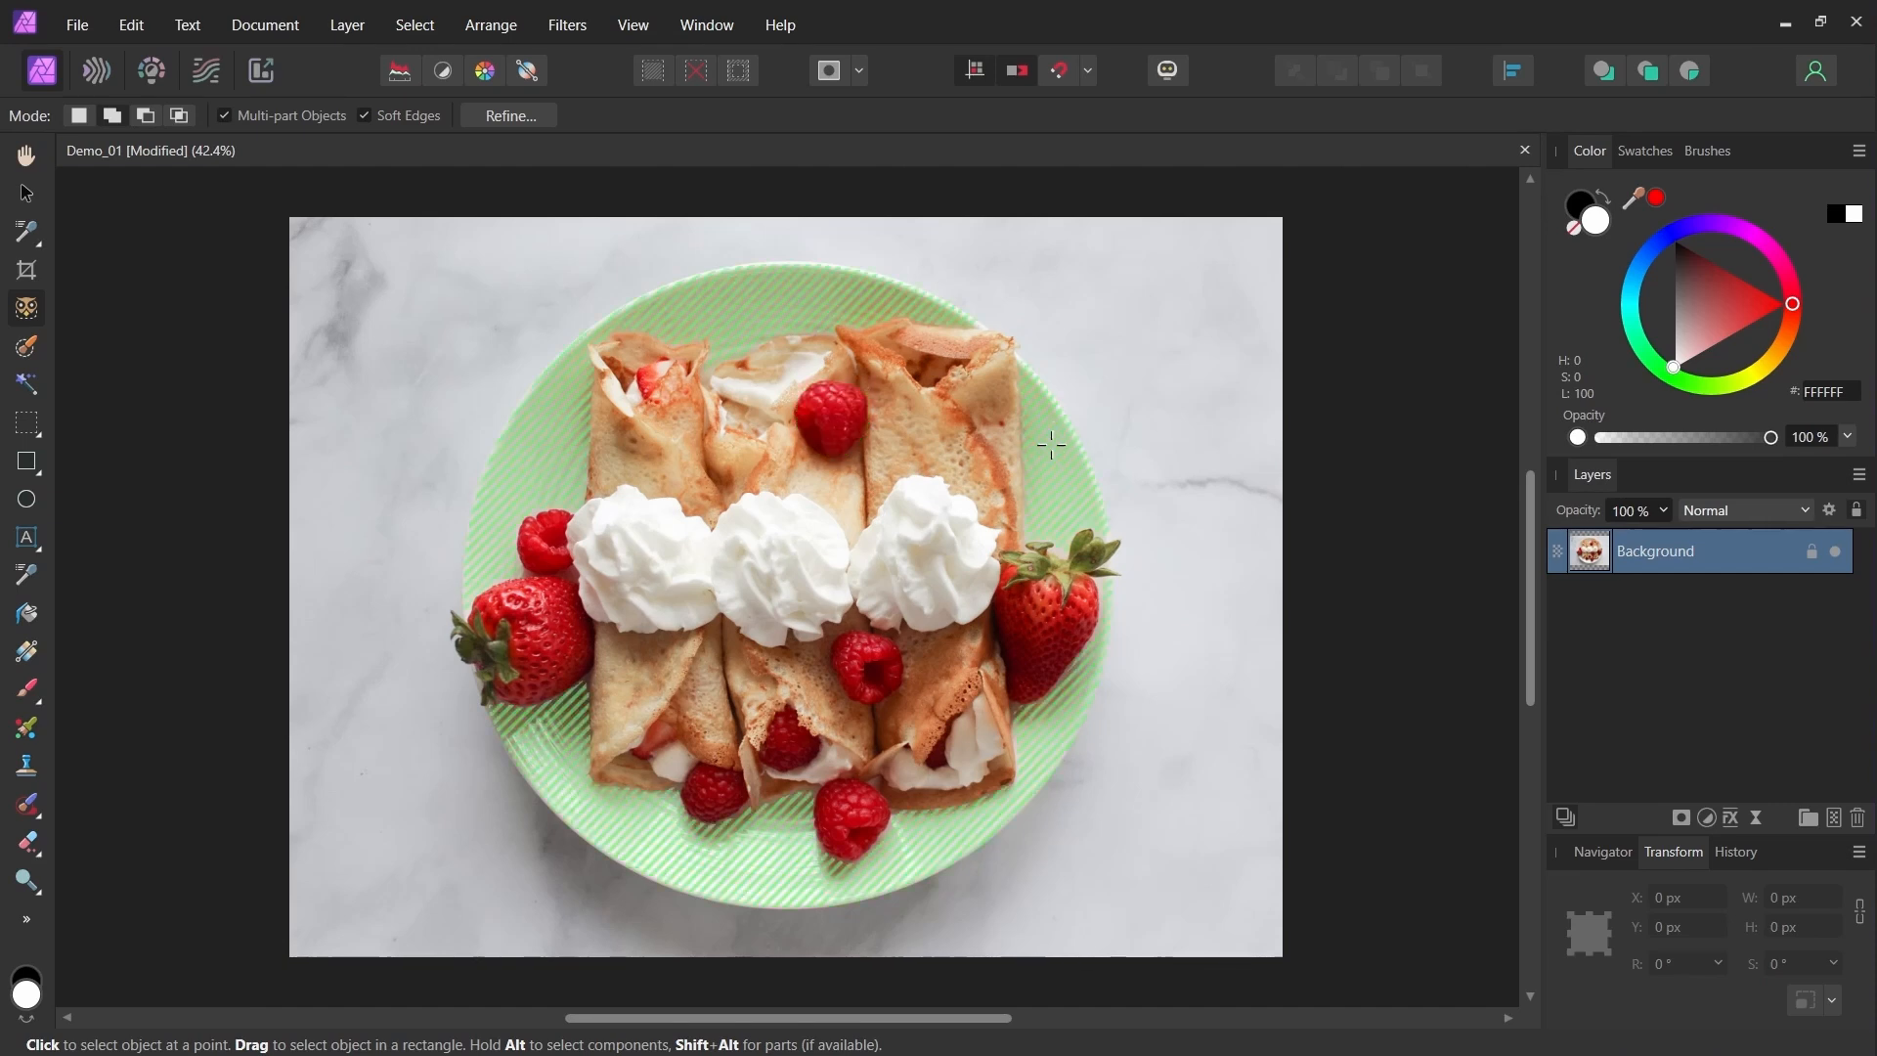
{"action": "left_click", "coordinate": [1046, 601]}
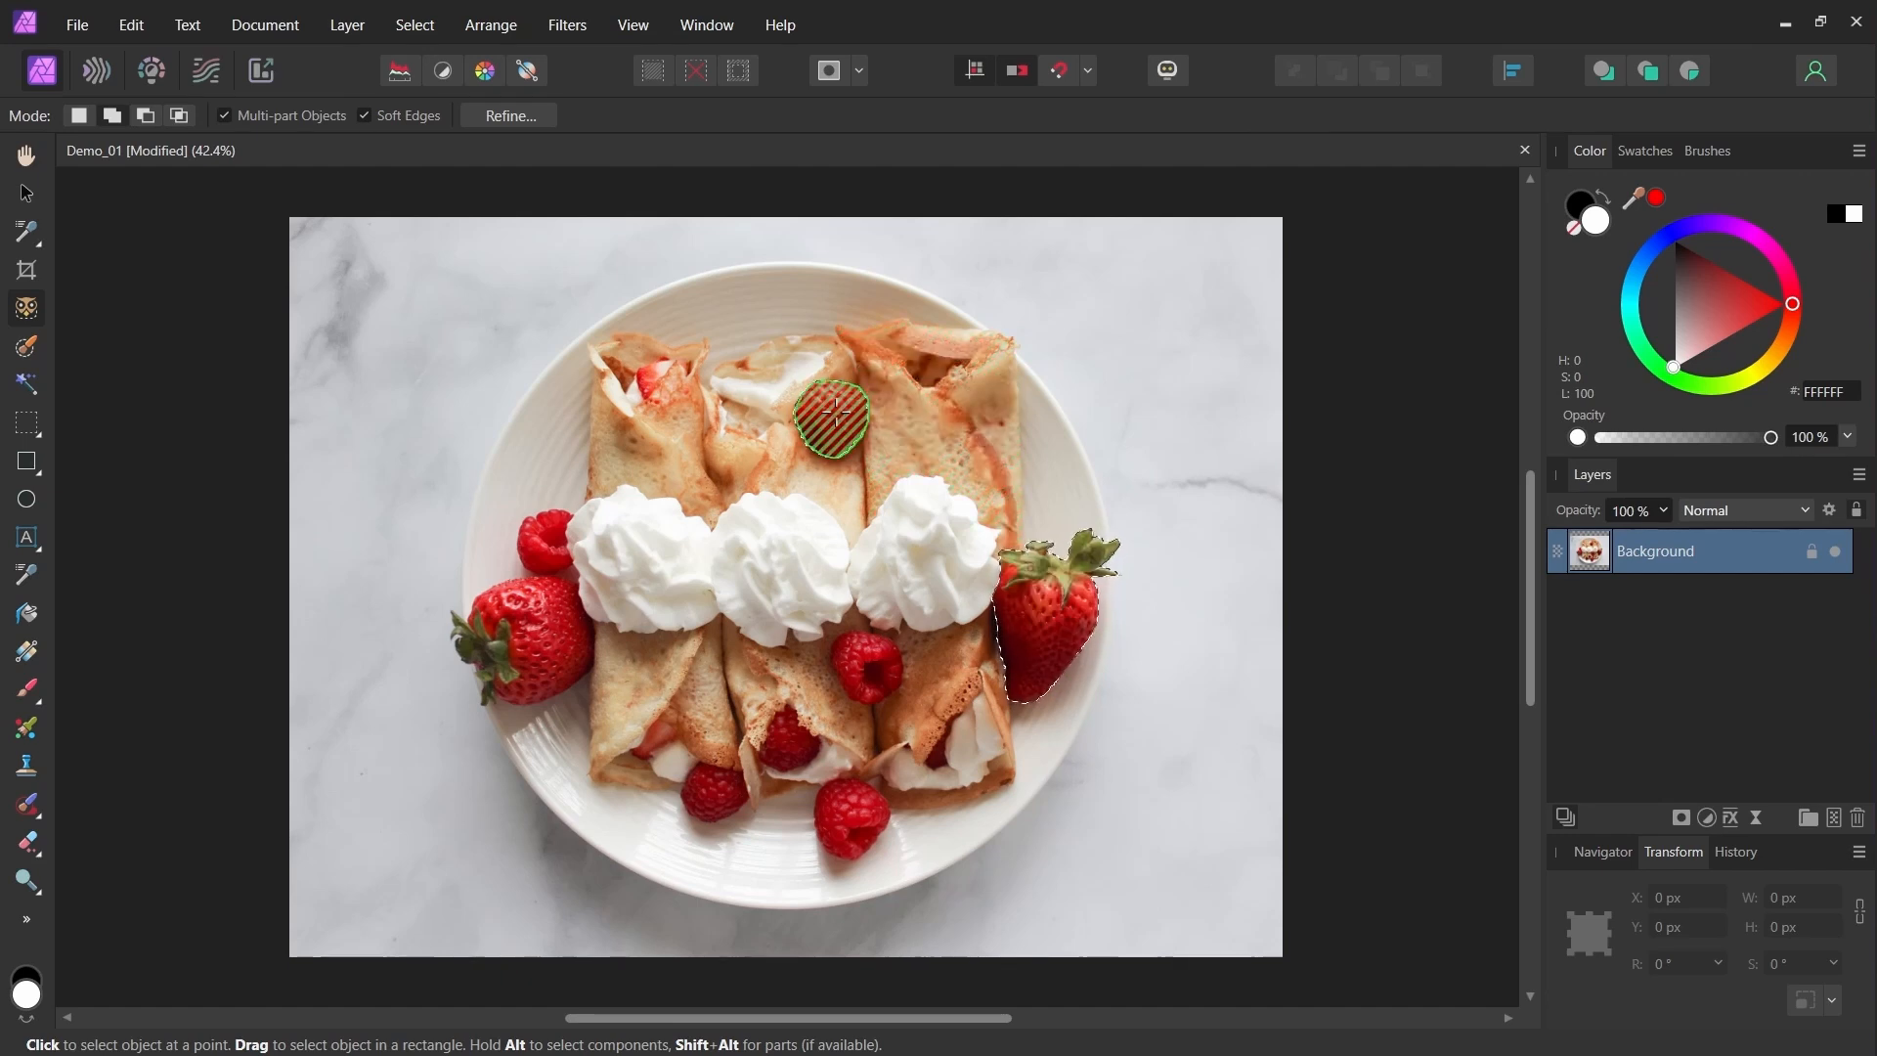
{"action": "left_click", "coordinate": [787, 404], "text": "shift"}
{"action": "left_click", "coordinate": [551, 538], "text": "shift"}
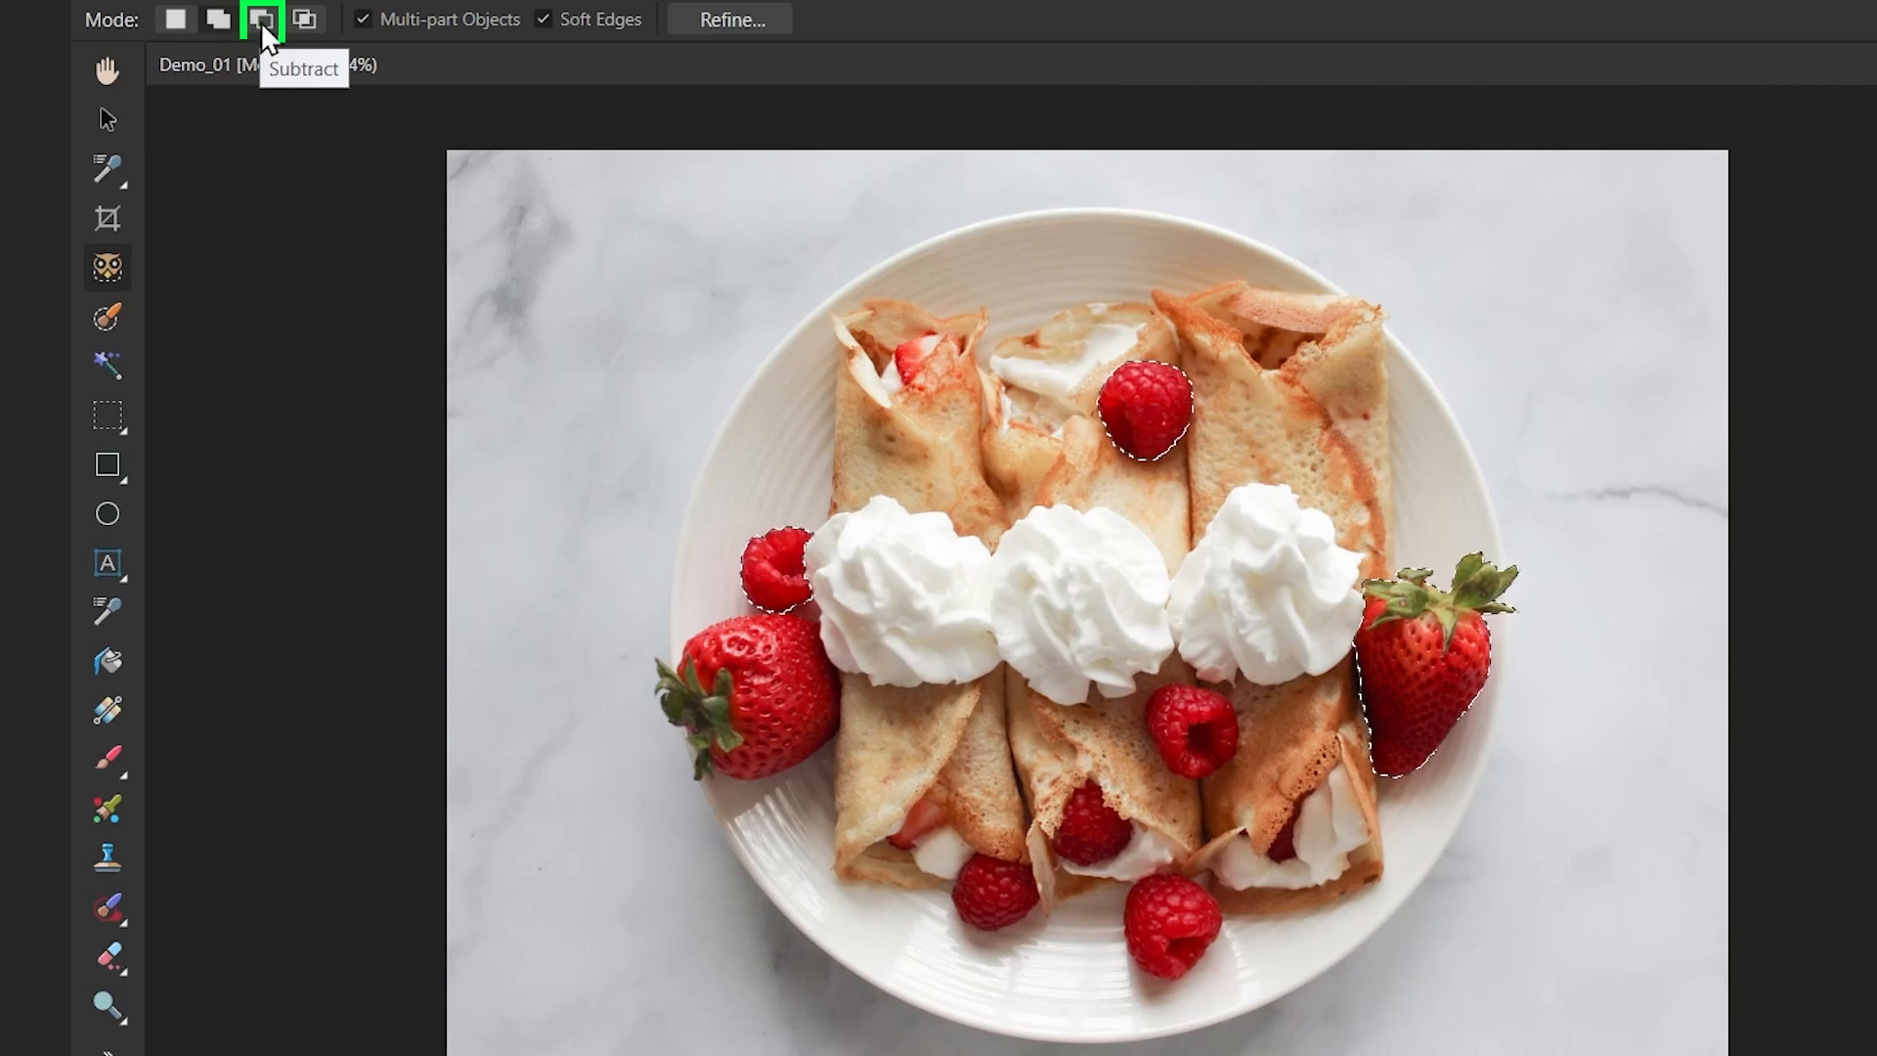
Subtract the right strawberry and the top raspberry from the selection, then return the selection mode to New.
{"action": "left_click", "coordinate": [262, 27]}
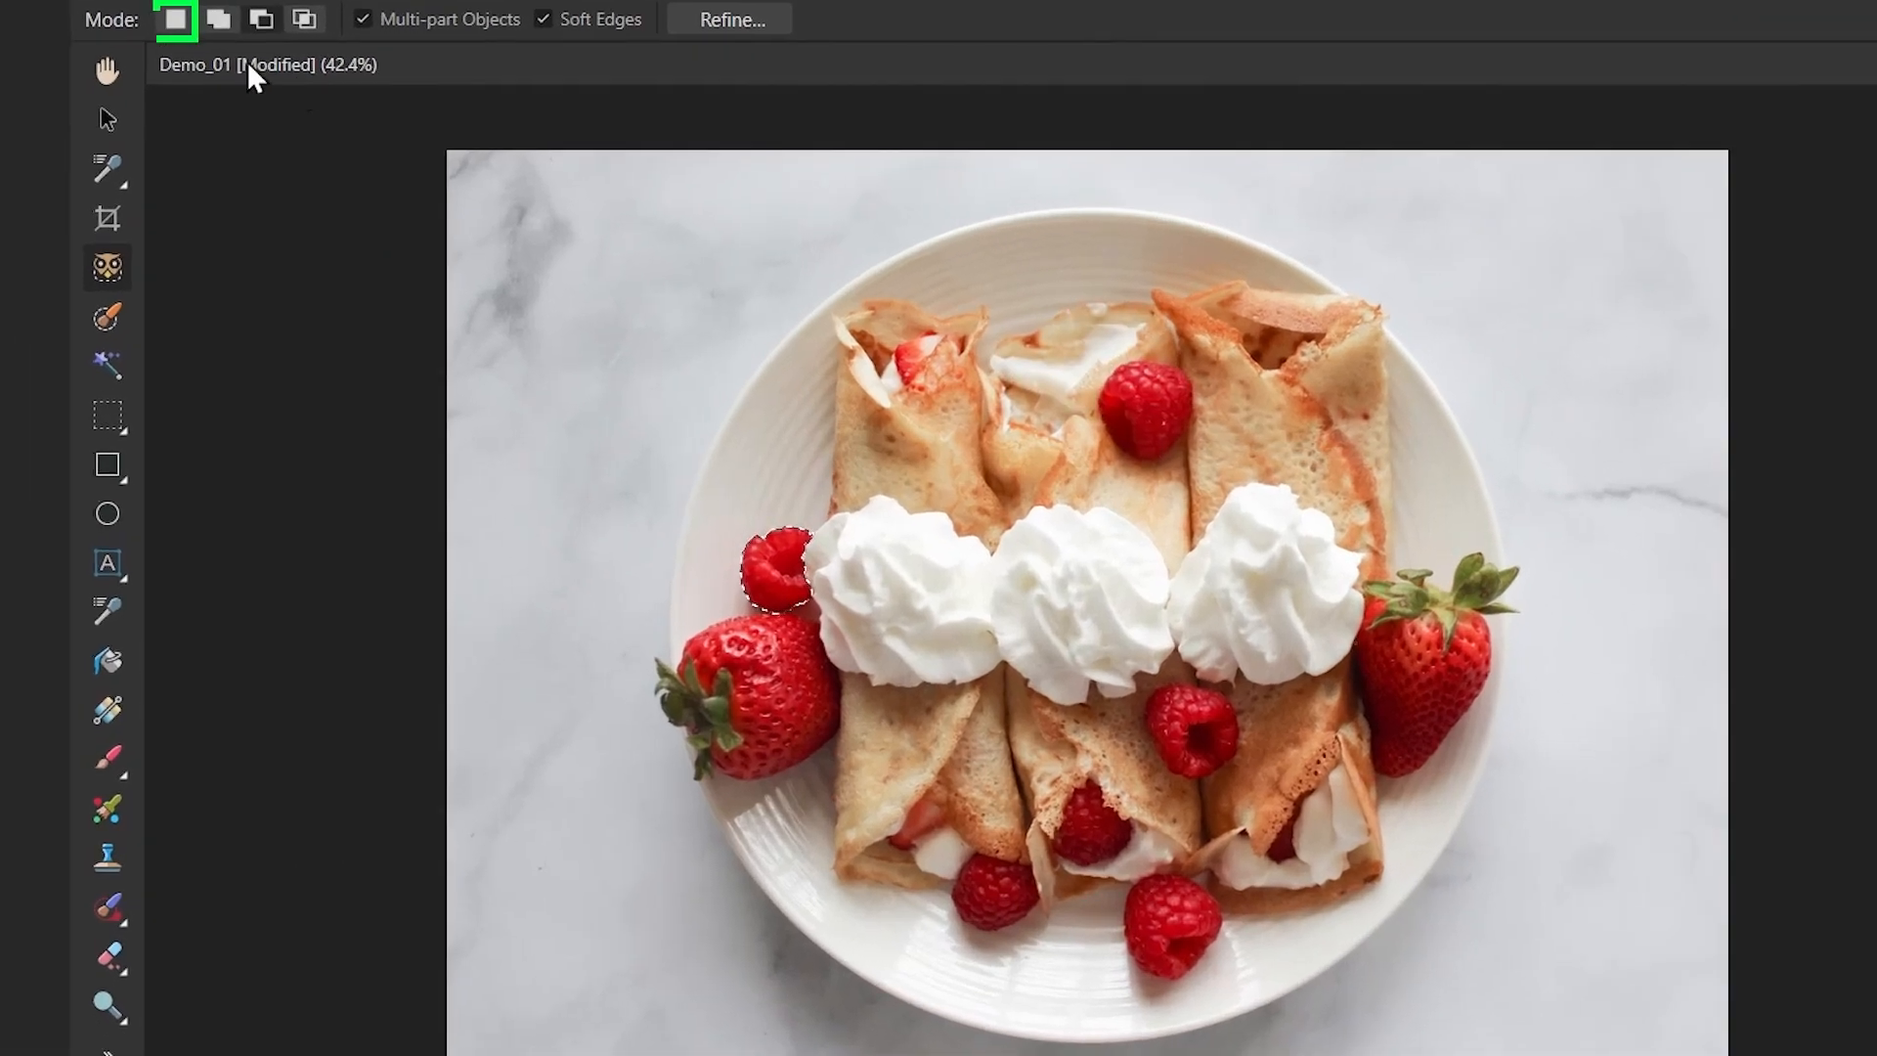
{"action": "left_click", "coordinate": [174, 19]}
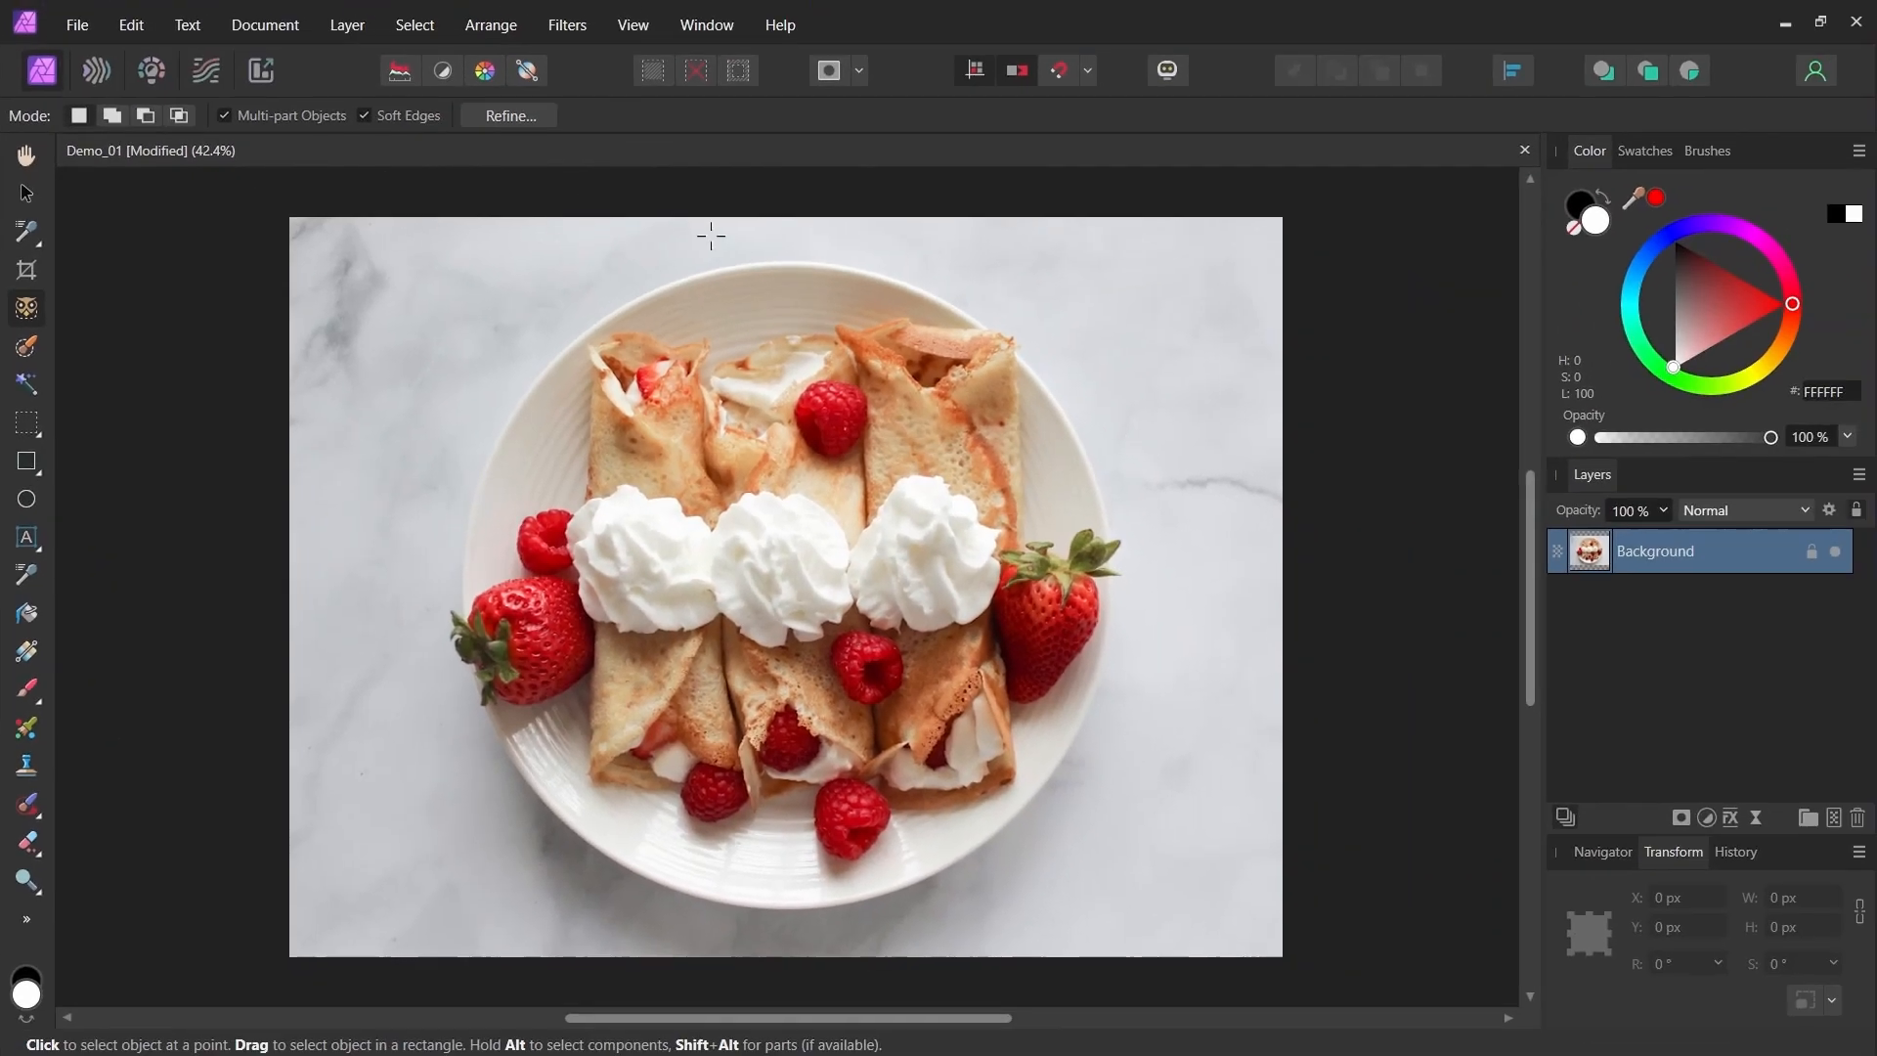
Select the top raspberry and add the right strawberry and the lowest raspberry to the same selection.
{"action": "left_click", "coordinate": [833, 409]}
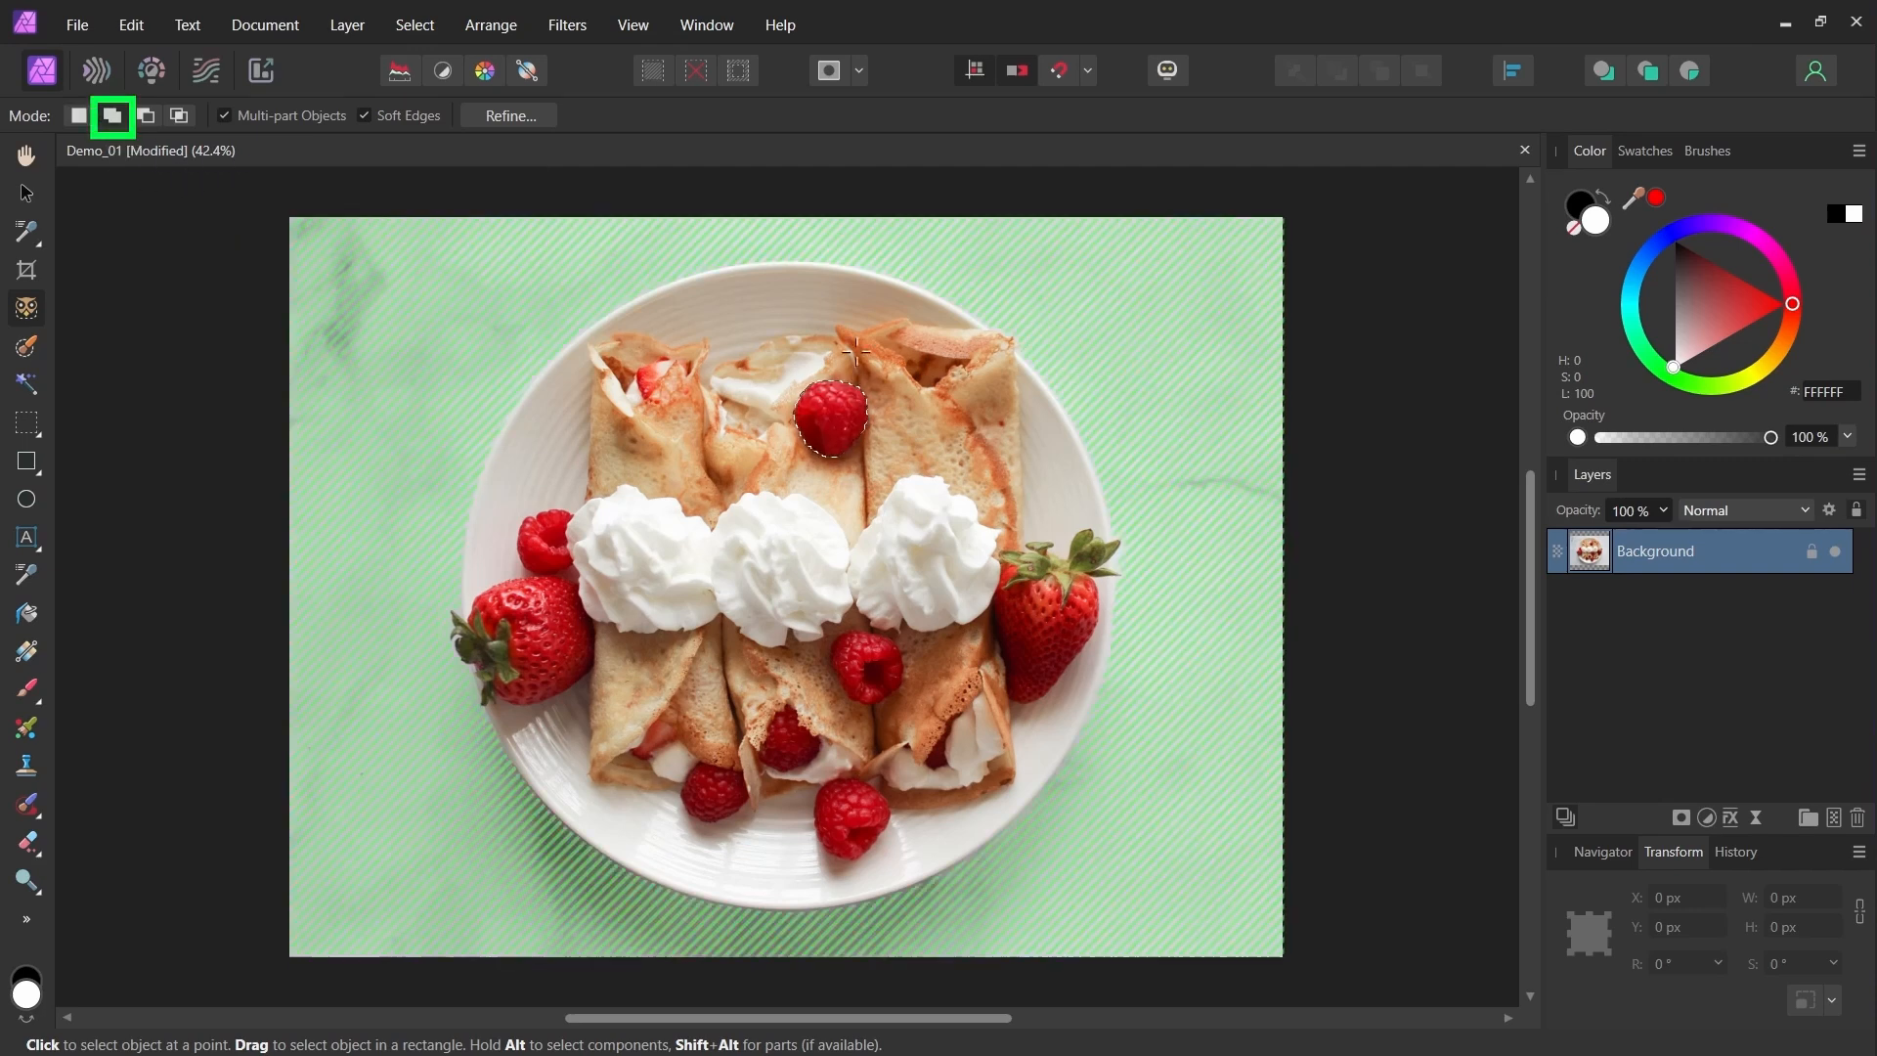
{"action": "left_click", "coordinate": [1066, 606]}
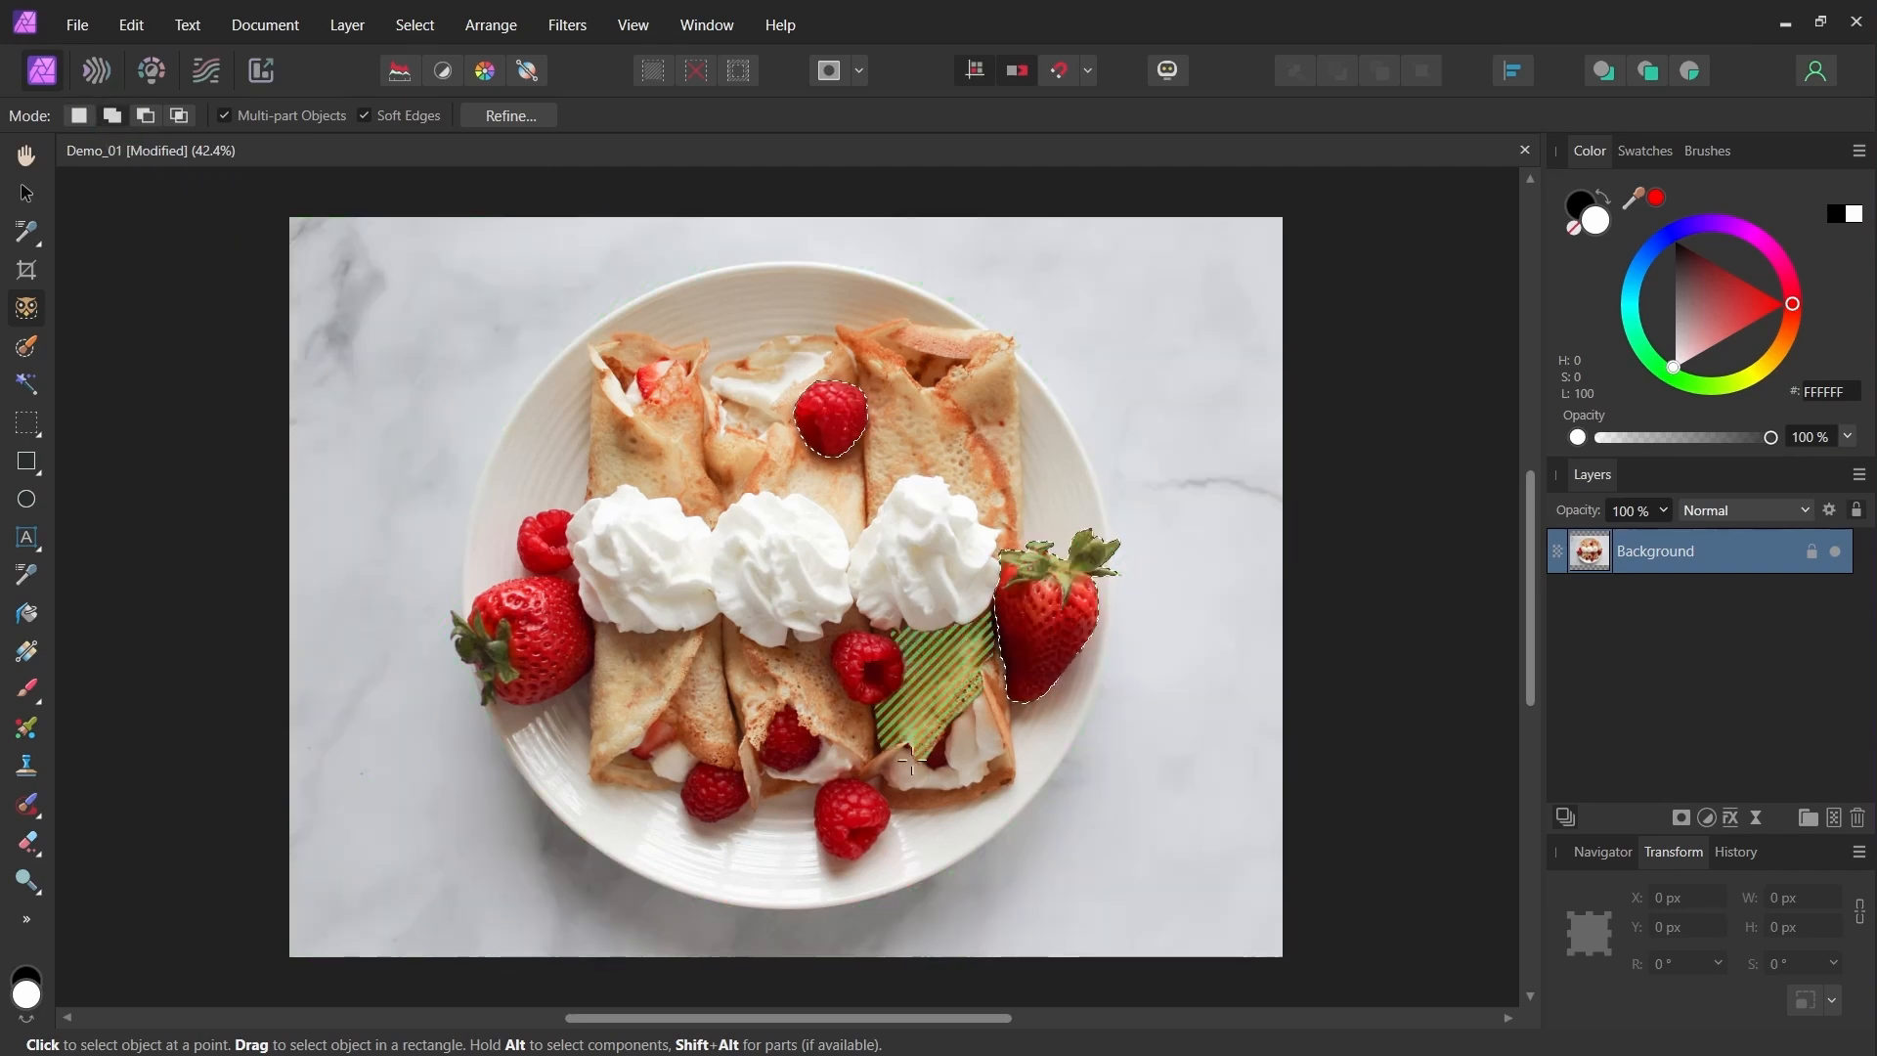
{"action": "left_click", "coordinate": [853, 819]}
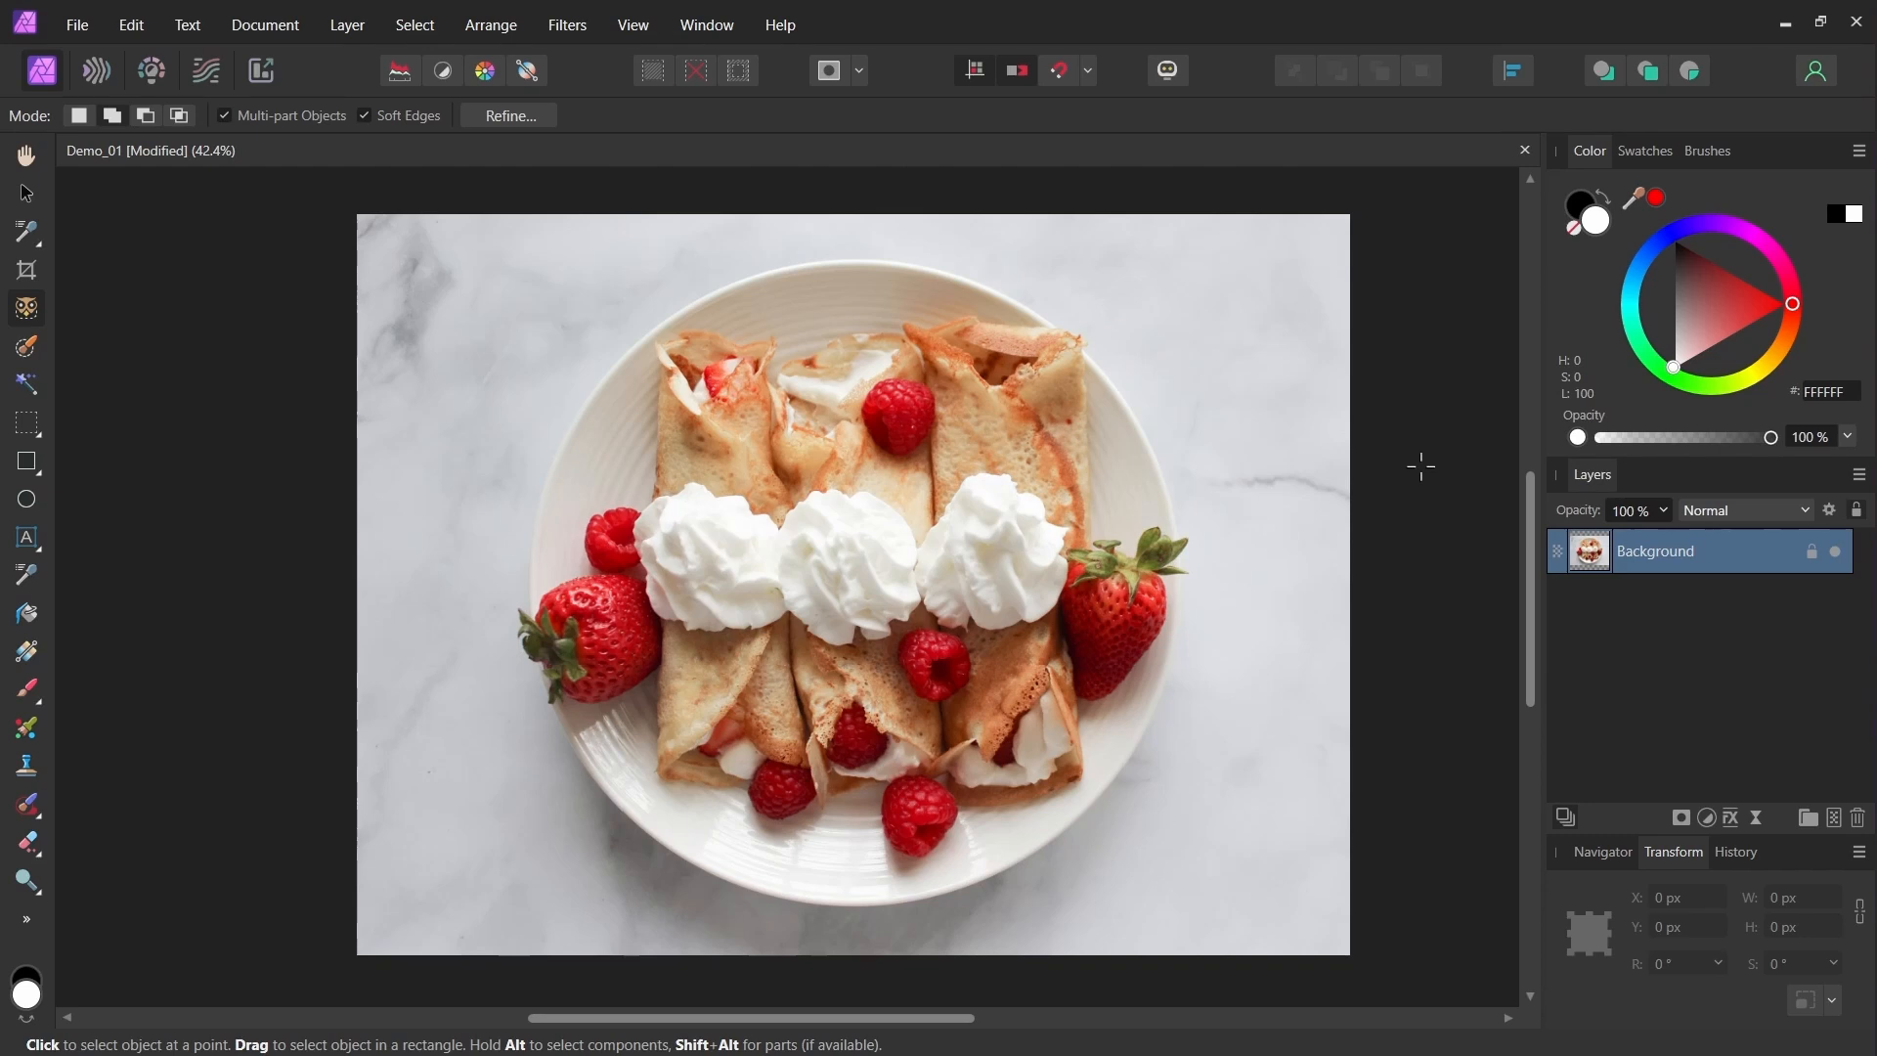
Select the plate as an object, then select the left crepe by drawing a rectangle around it.
{"action": "left_click", "coordinate": [1122, 460]}
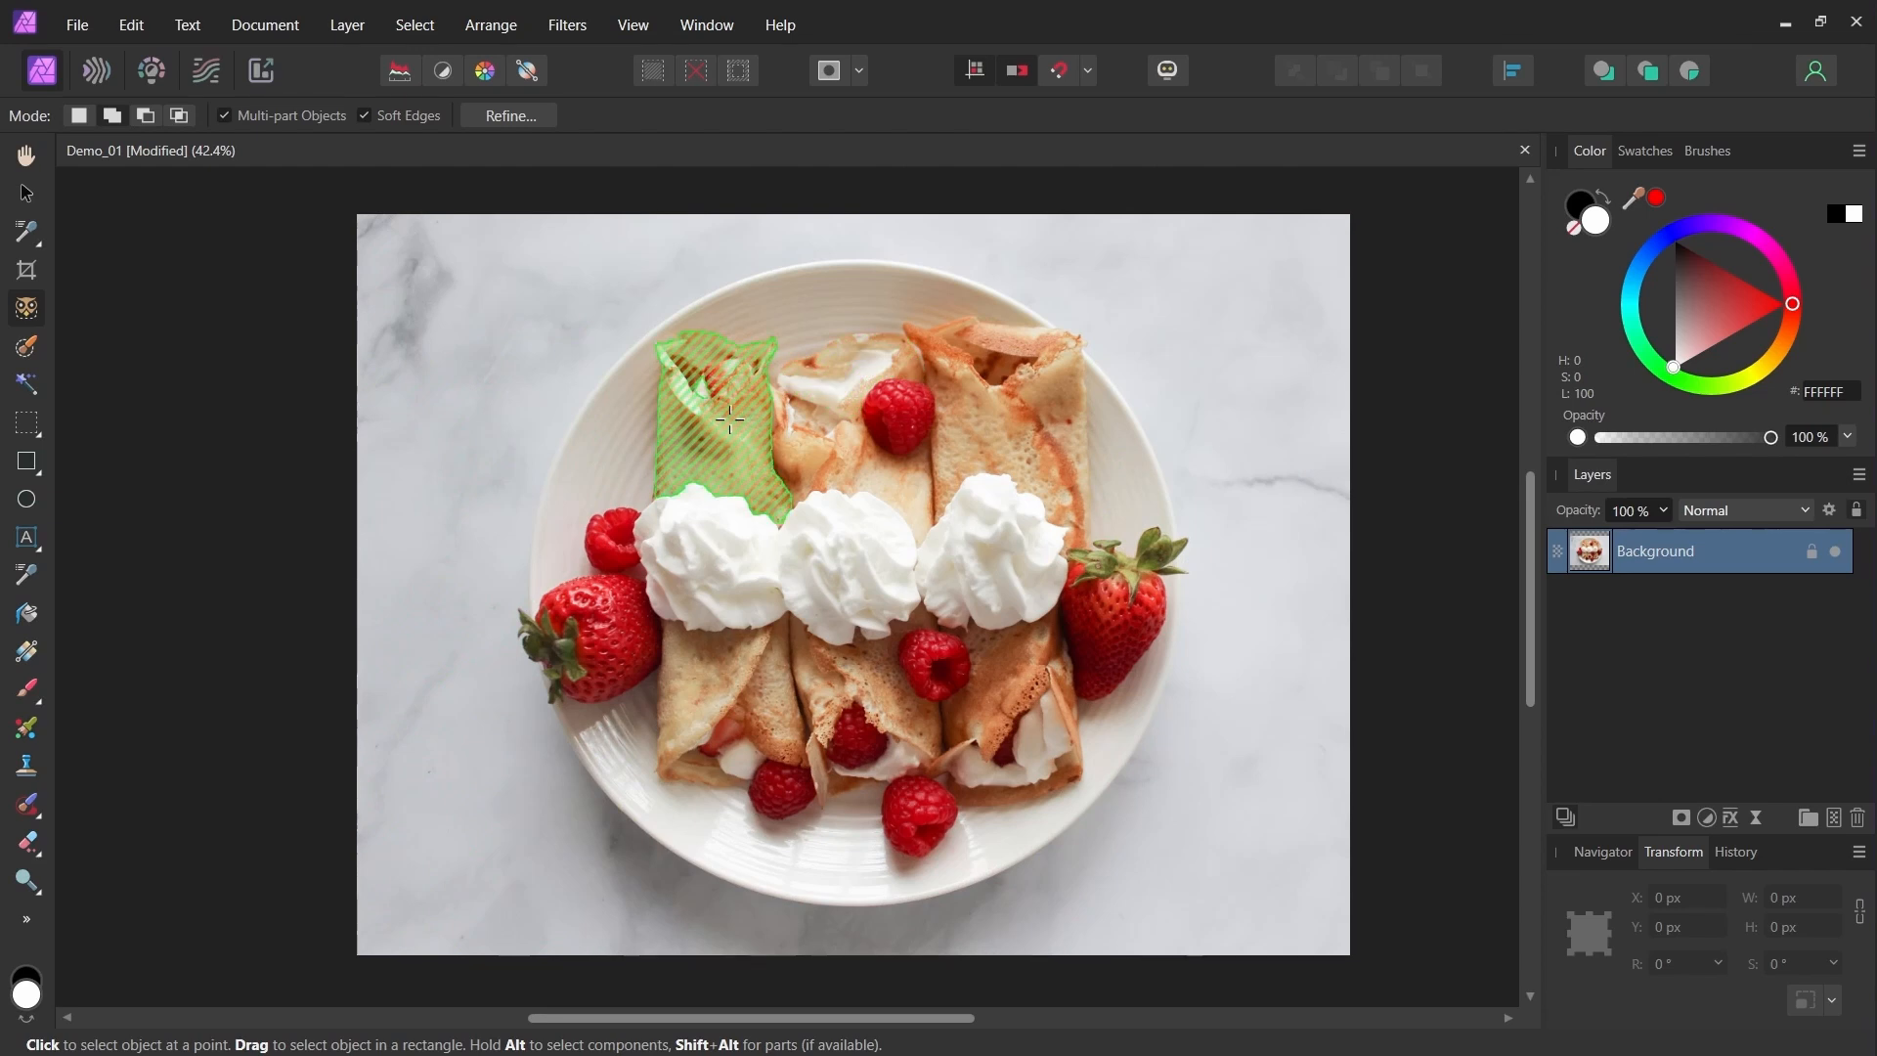
{"action": "left_click_drag", "start_coordinate": [626, 296], "coordinate": [823, 845]}
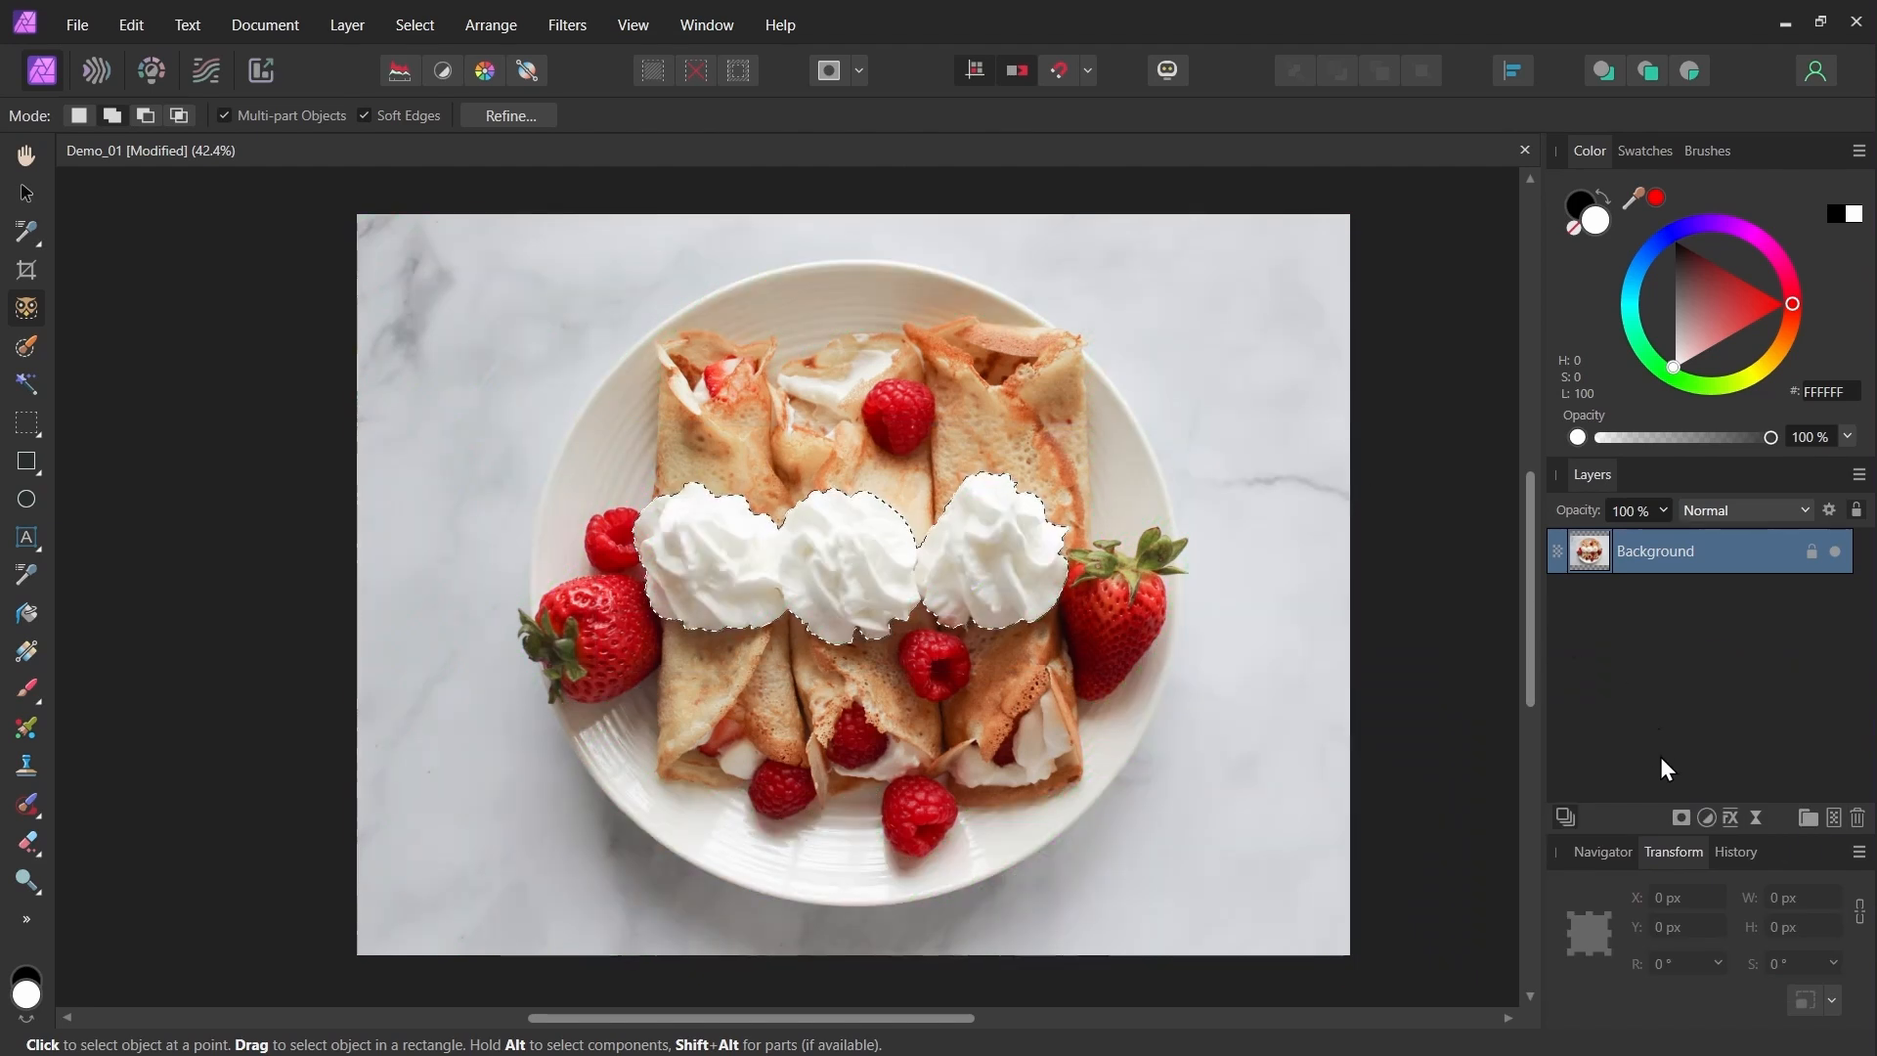
Mask the Background layer with the selection of the three whipped cream swirls, then invert the mask.
{"action": "left_click", "coordinate": [1683, 818]}
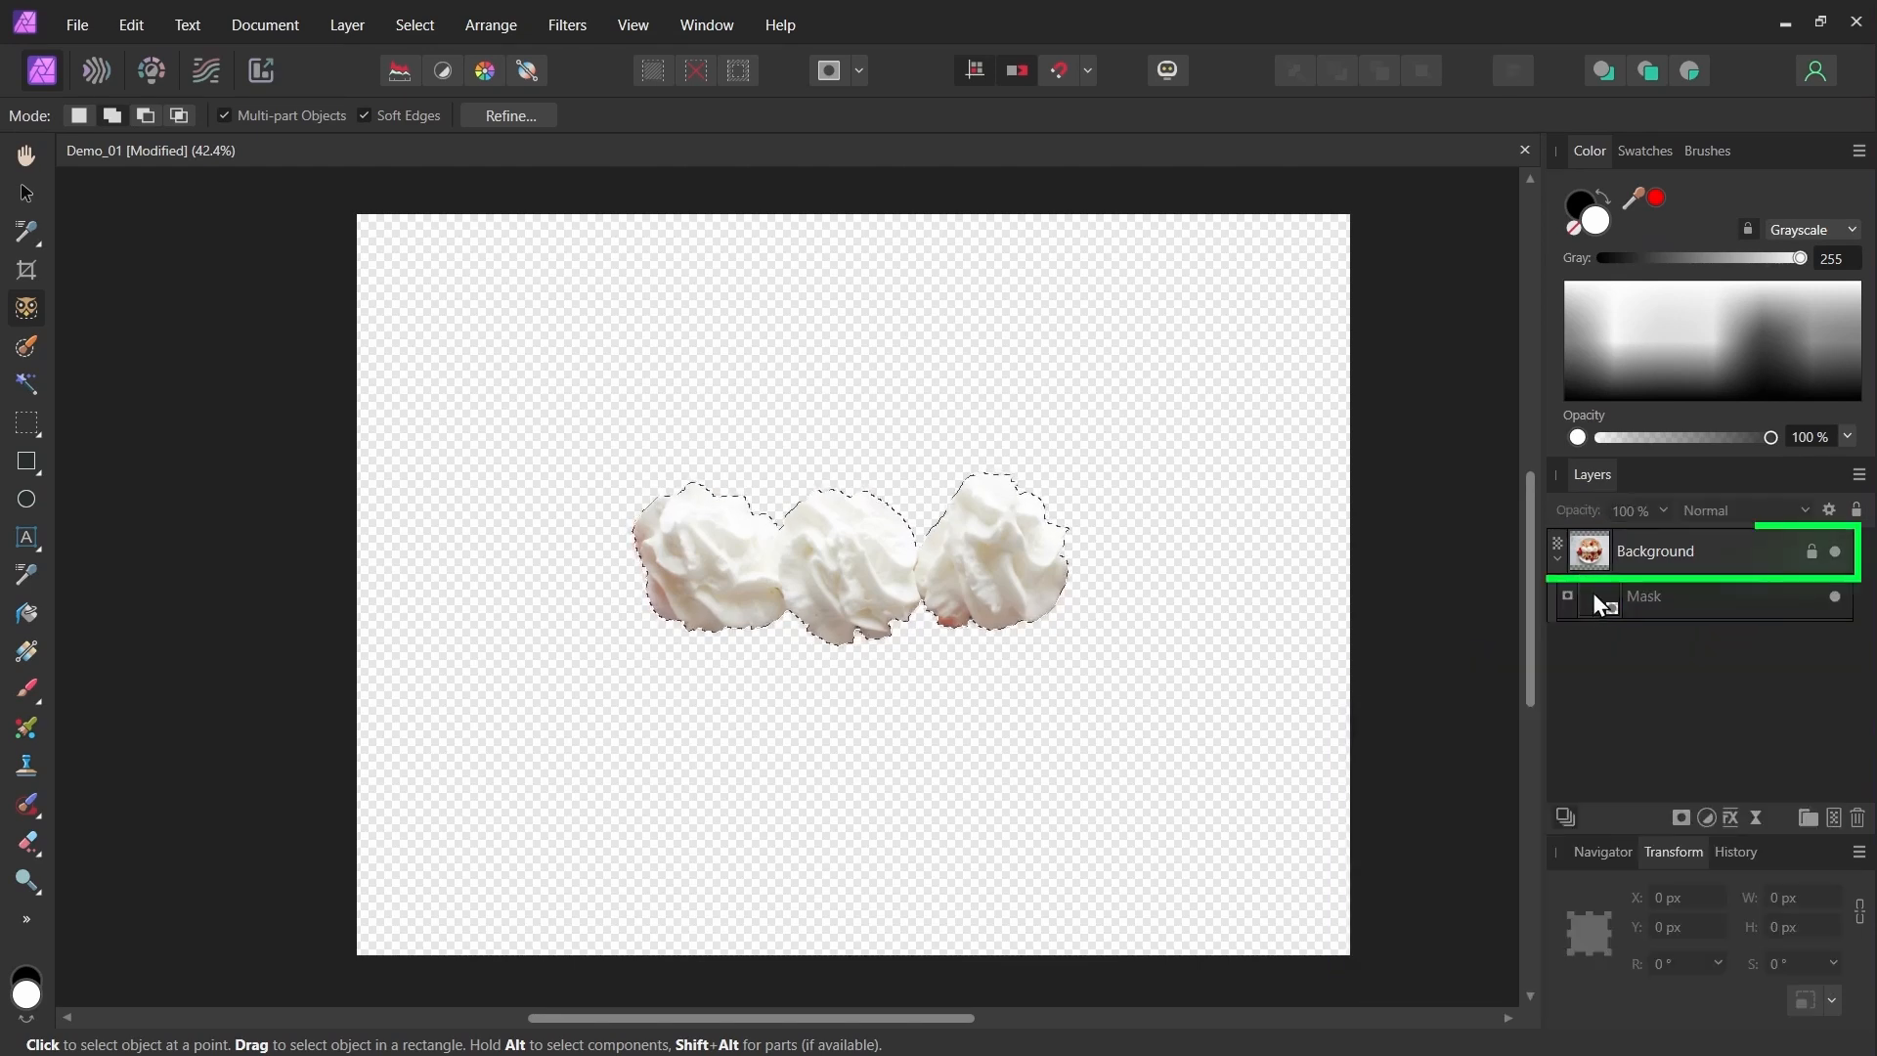
{"action": "right_click", "coordinate": [1592, 592]}
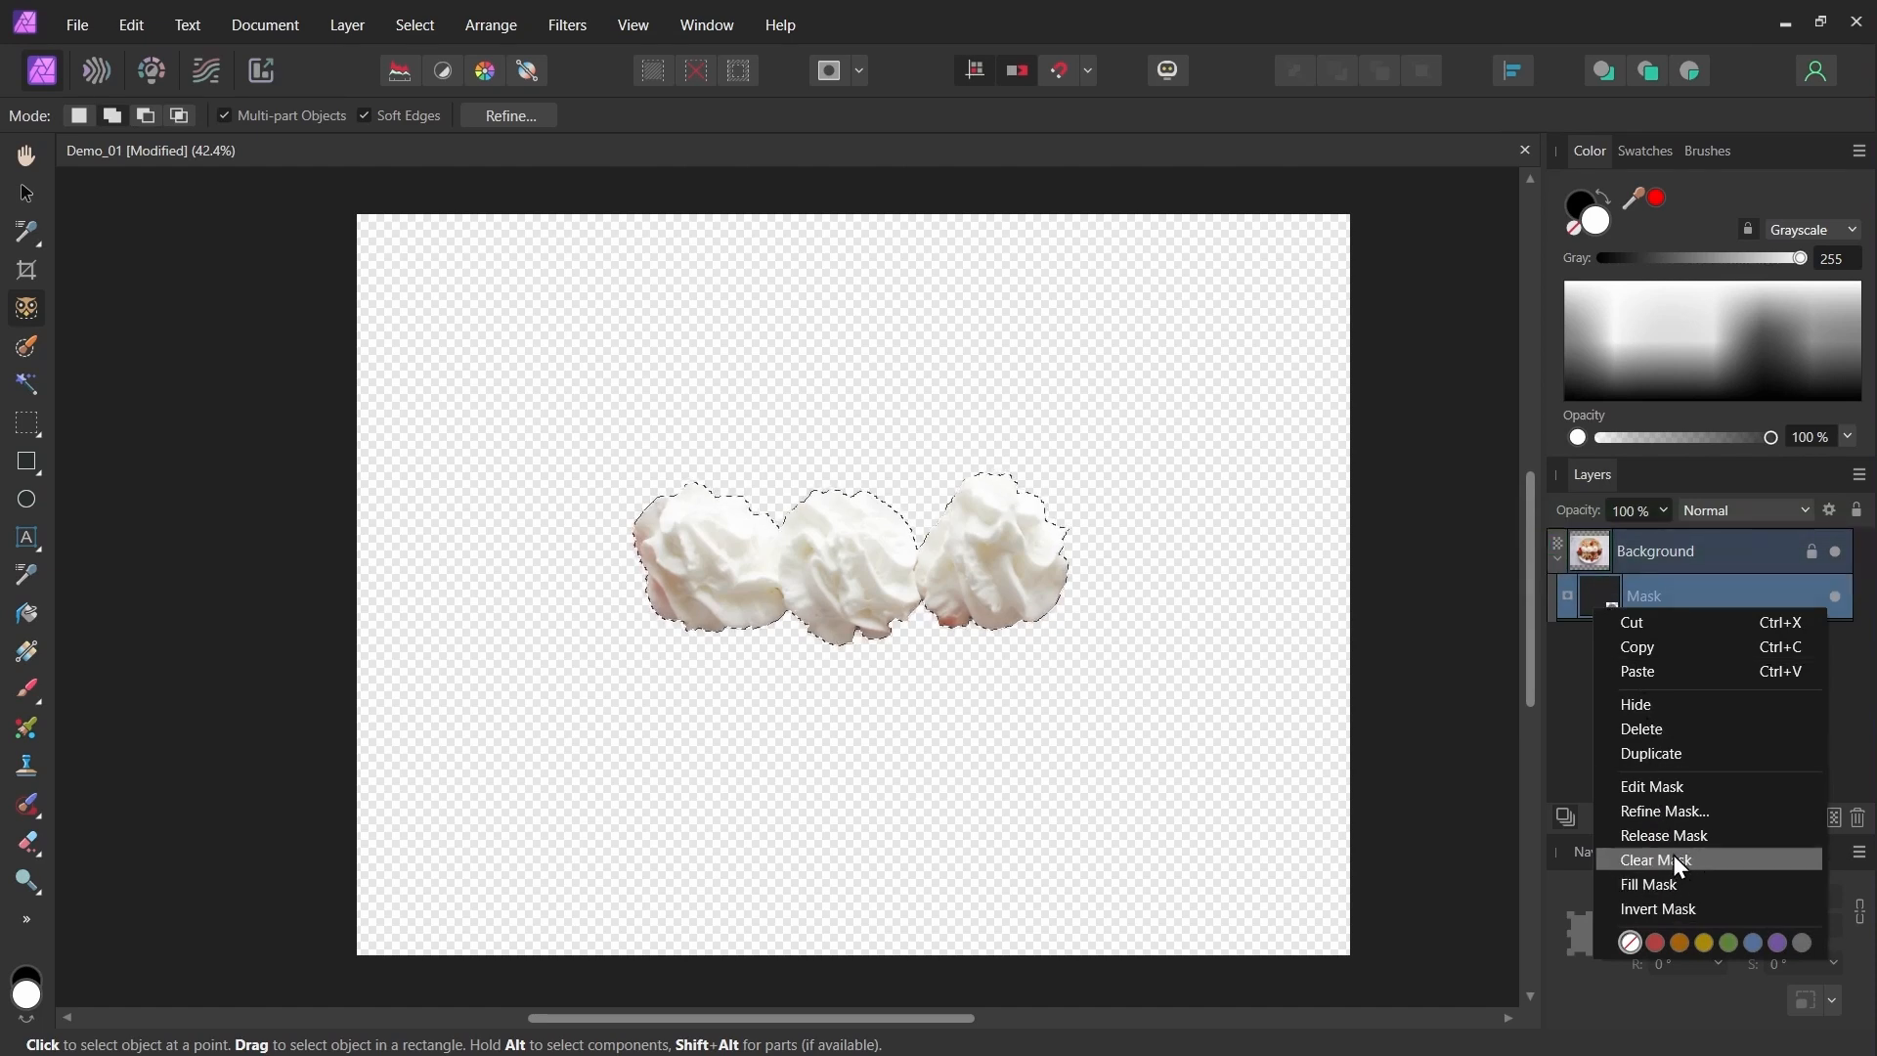
{"action": "left_click", "coordinate": [1674, 908]}
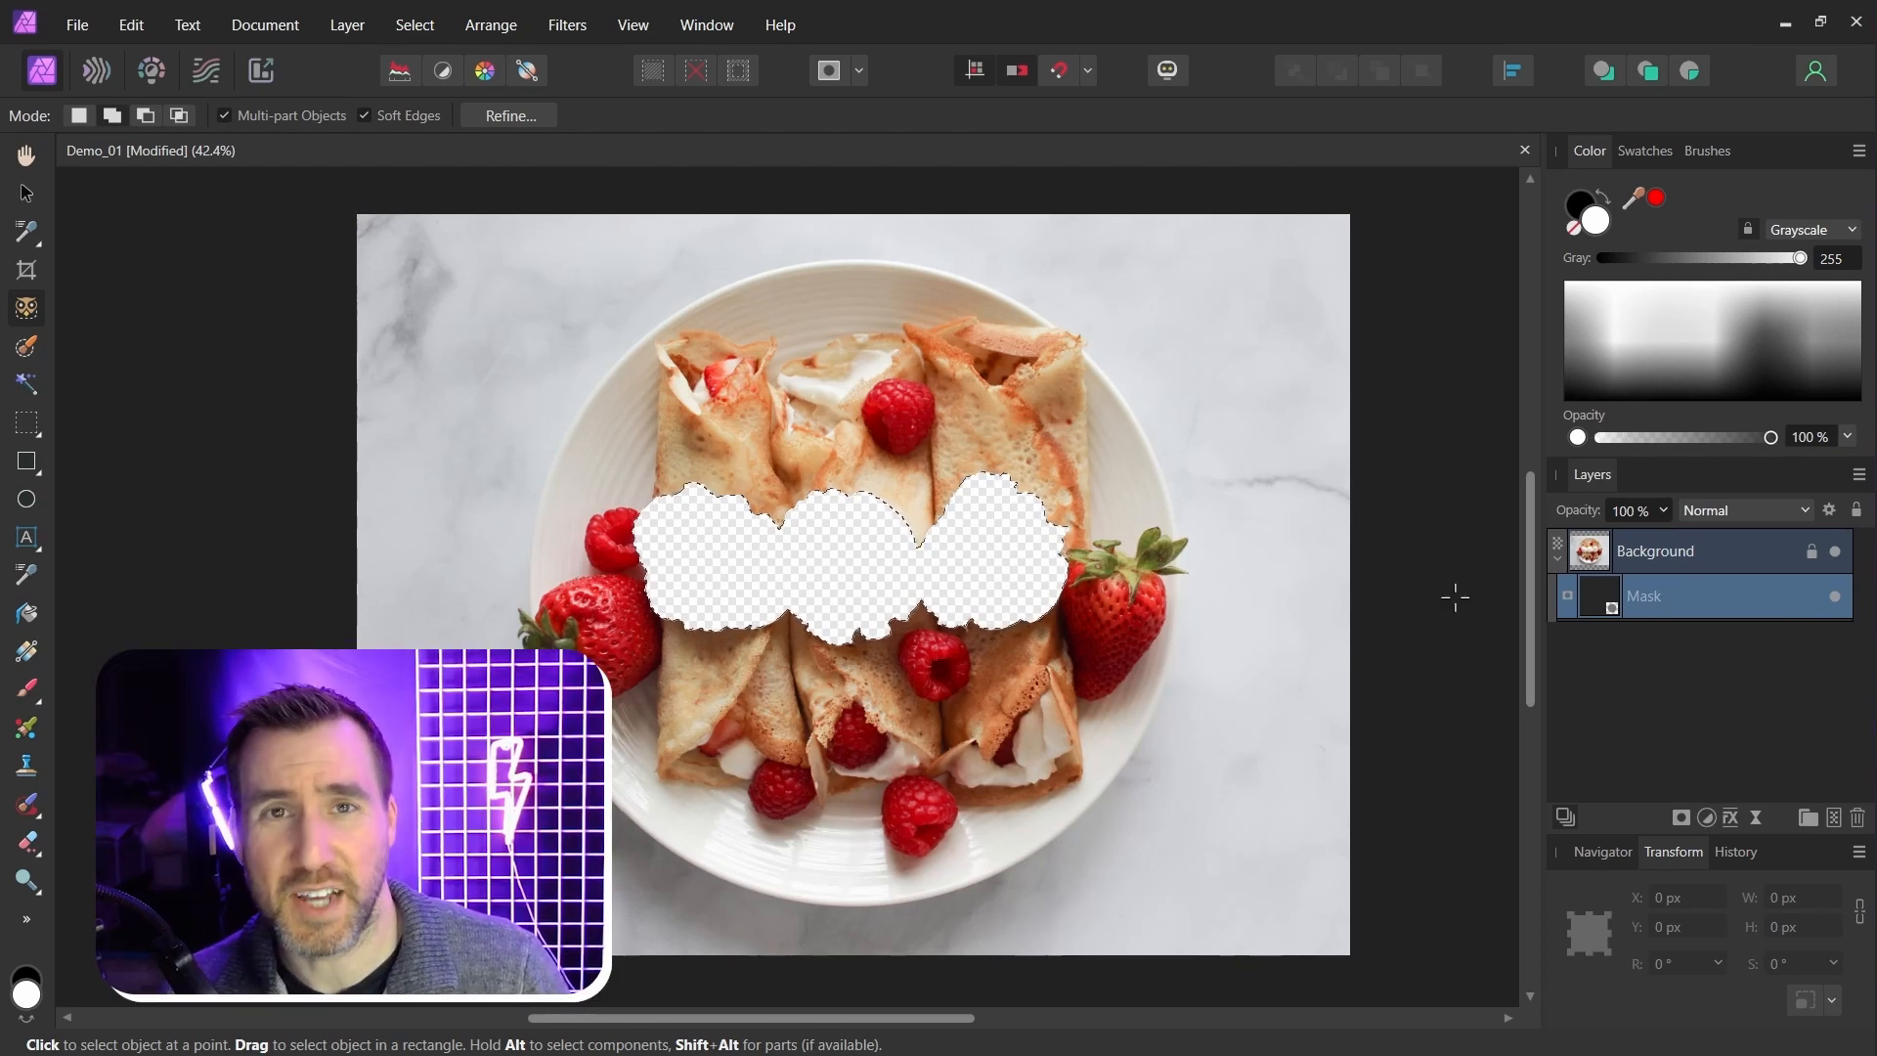
Clear the Background layer's mask completely, then fill it to reveal the whole image.
{"action": "right_click", "coordinate": [1604, 606]}
{"action": "left_click", "coordinate": [1685, 861]}
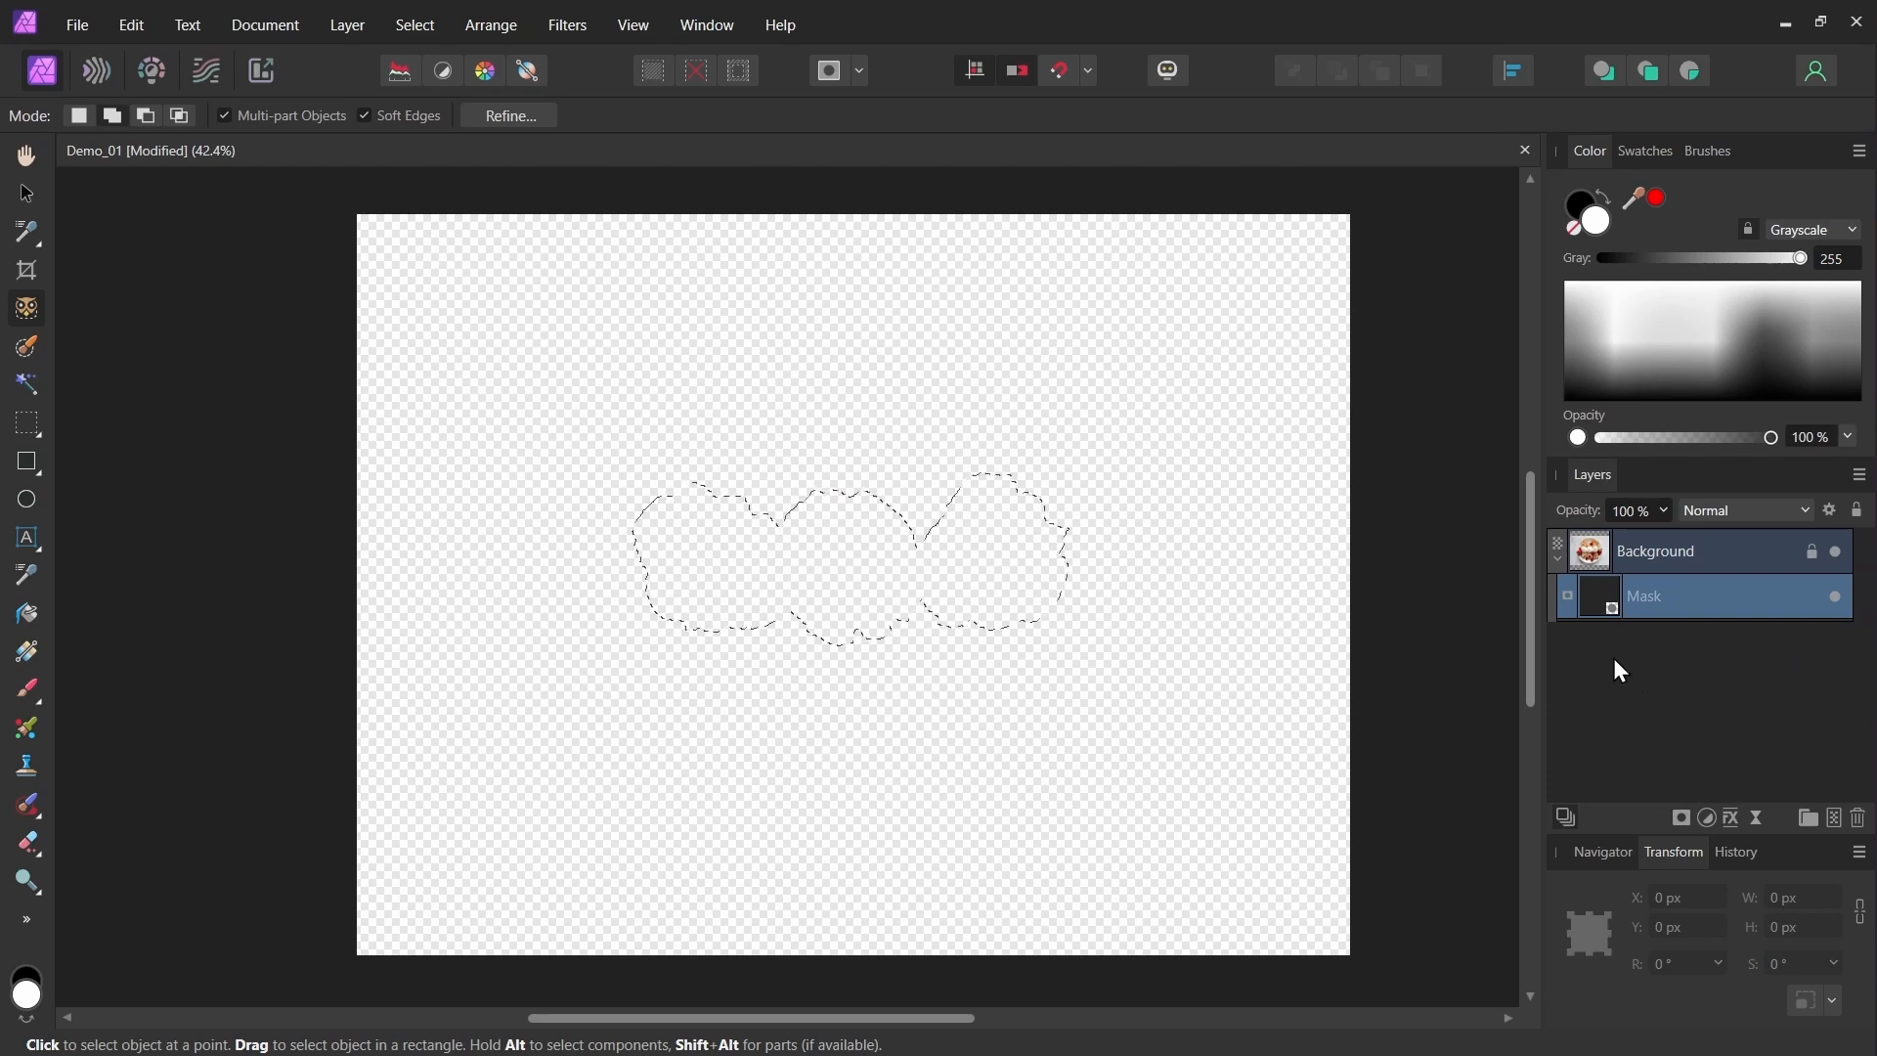
{"action": "right_click", "coordinate": [1604, 598]}
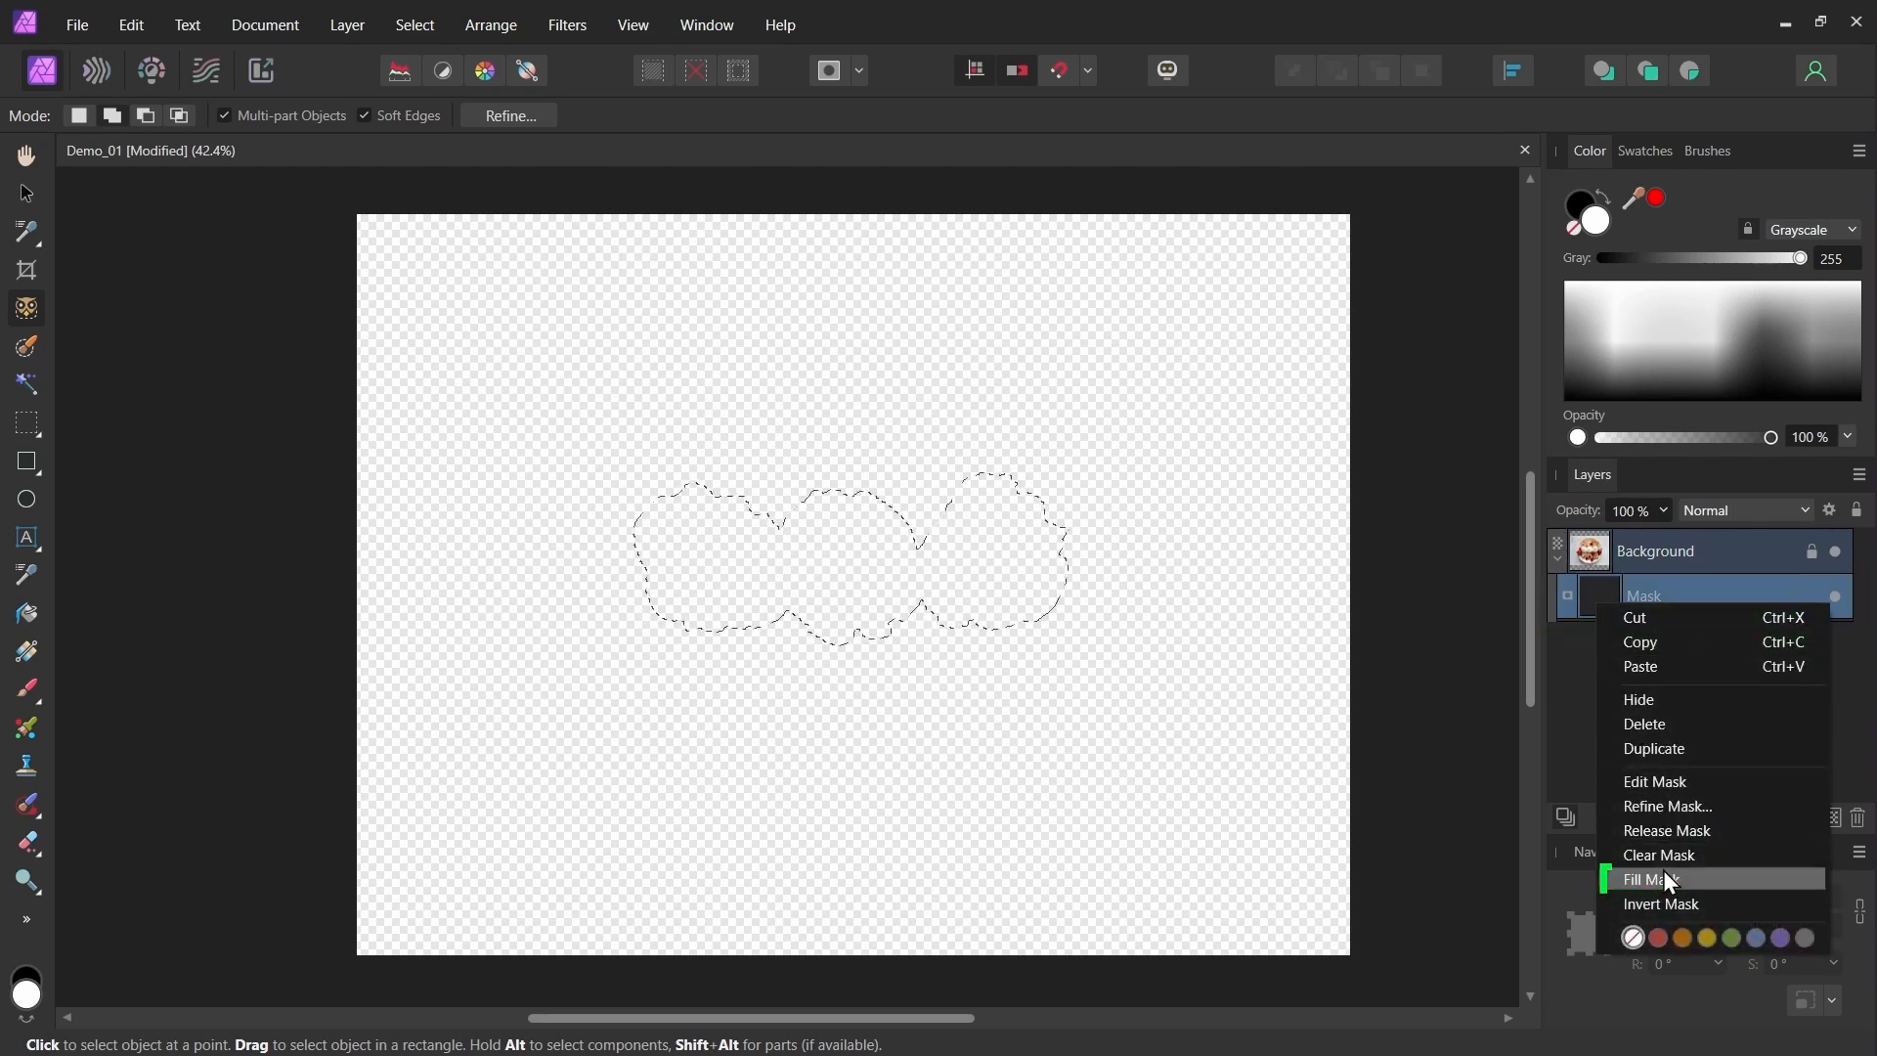
{"action": "left_click", "coordinate": [1663, 869]}
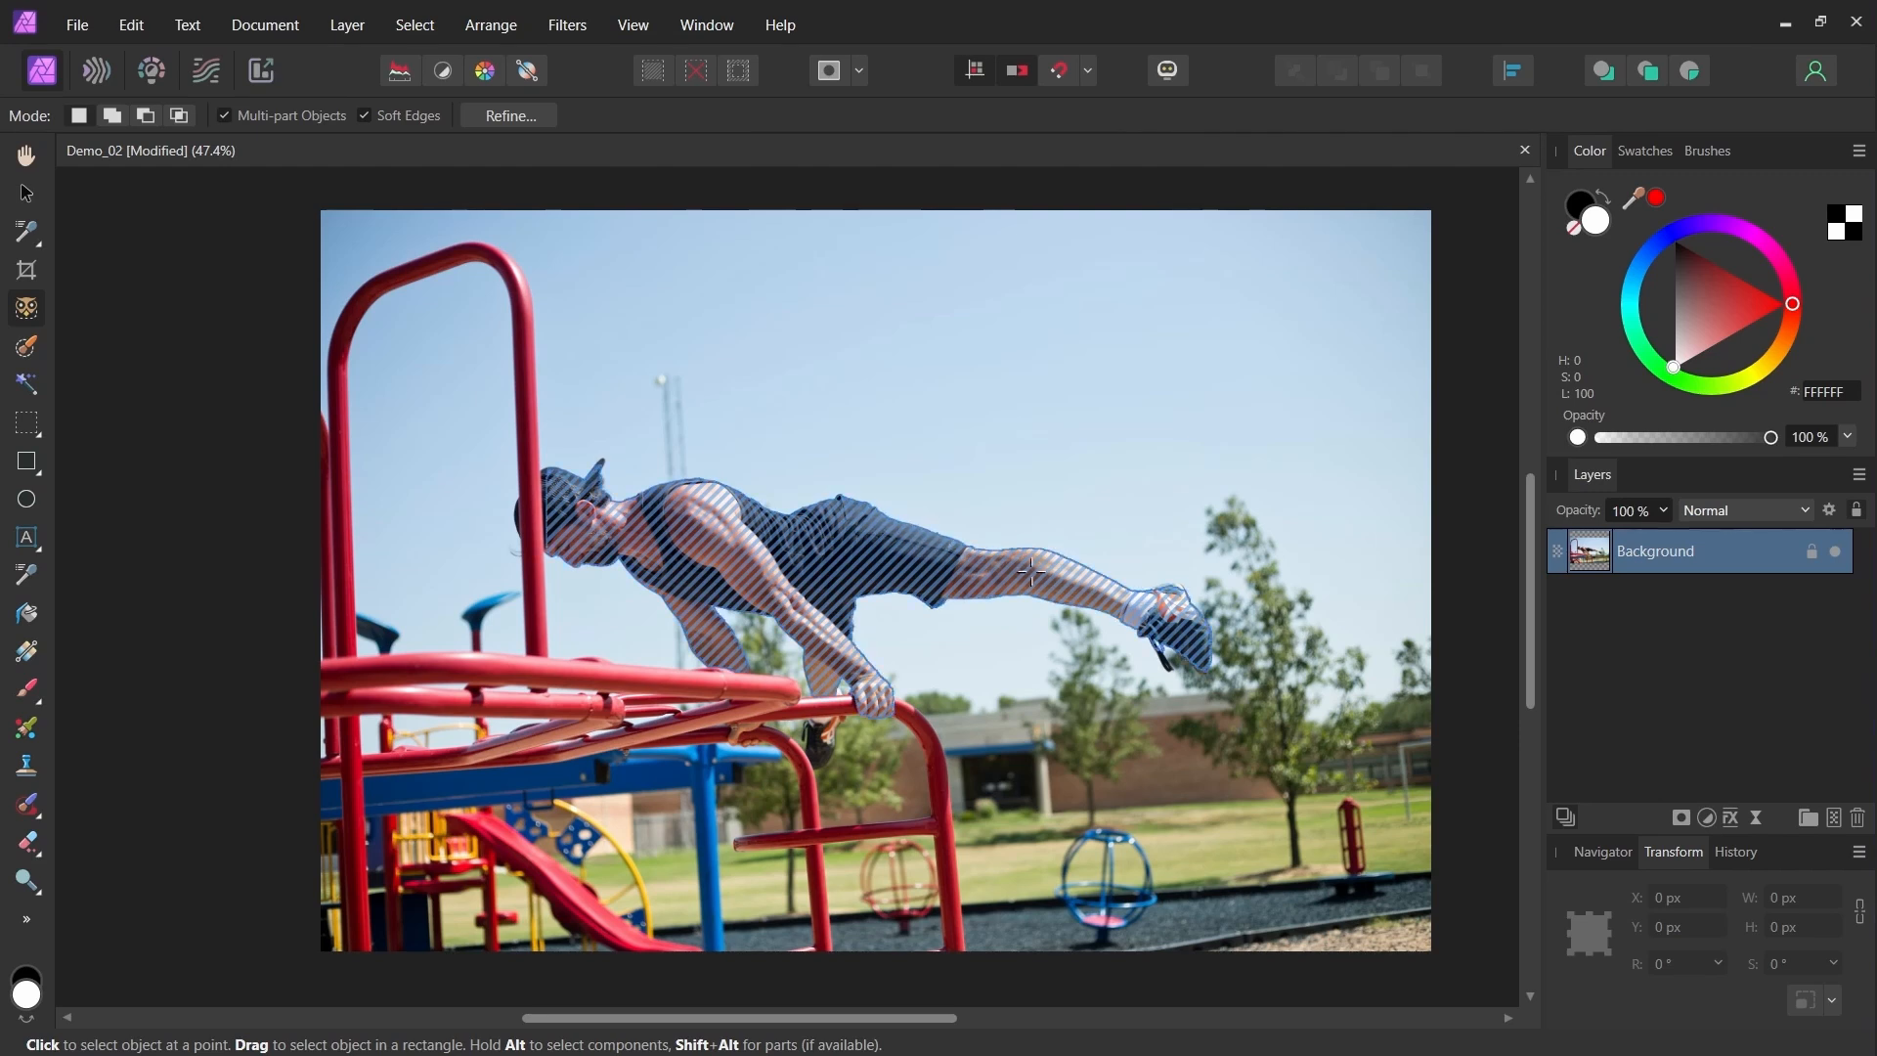
In Demo_02, compare the Object Selection previews on the athlete for the whole person, components such as skin, and individual body parts.
{"action": "key", "text": "alt"}
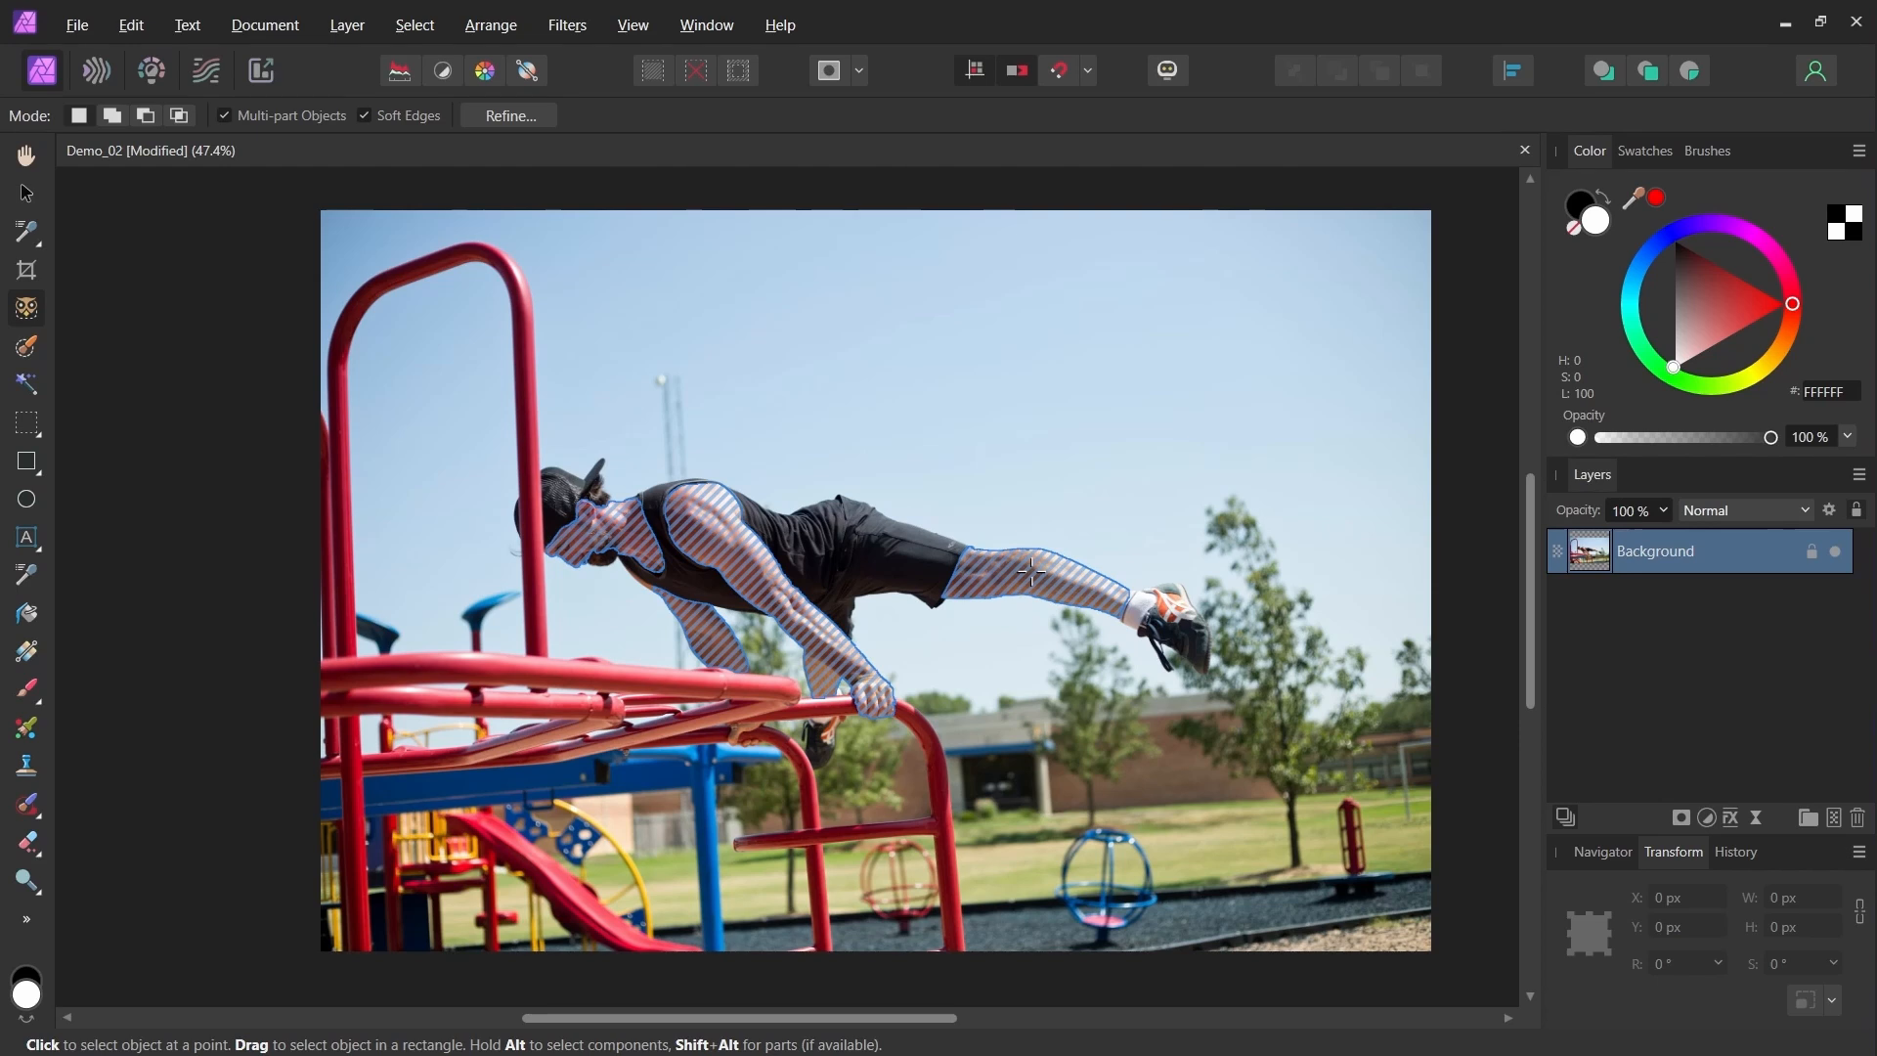
{"action": "key", "text": "alt+shift"}
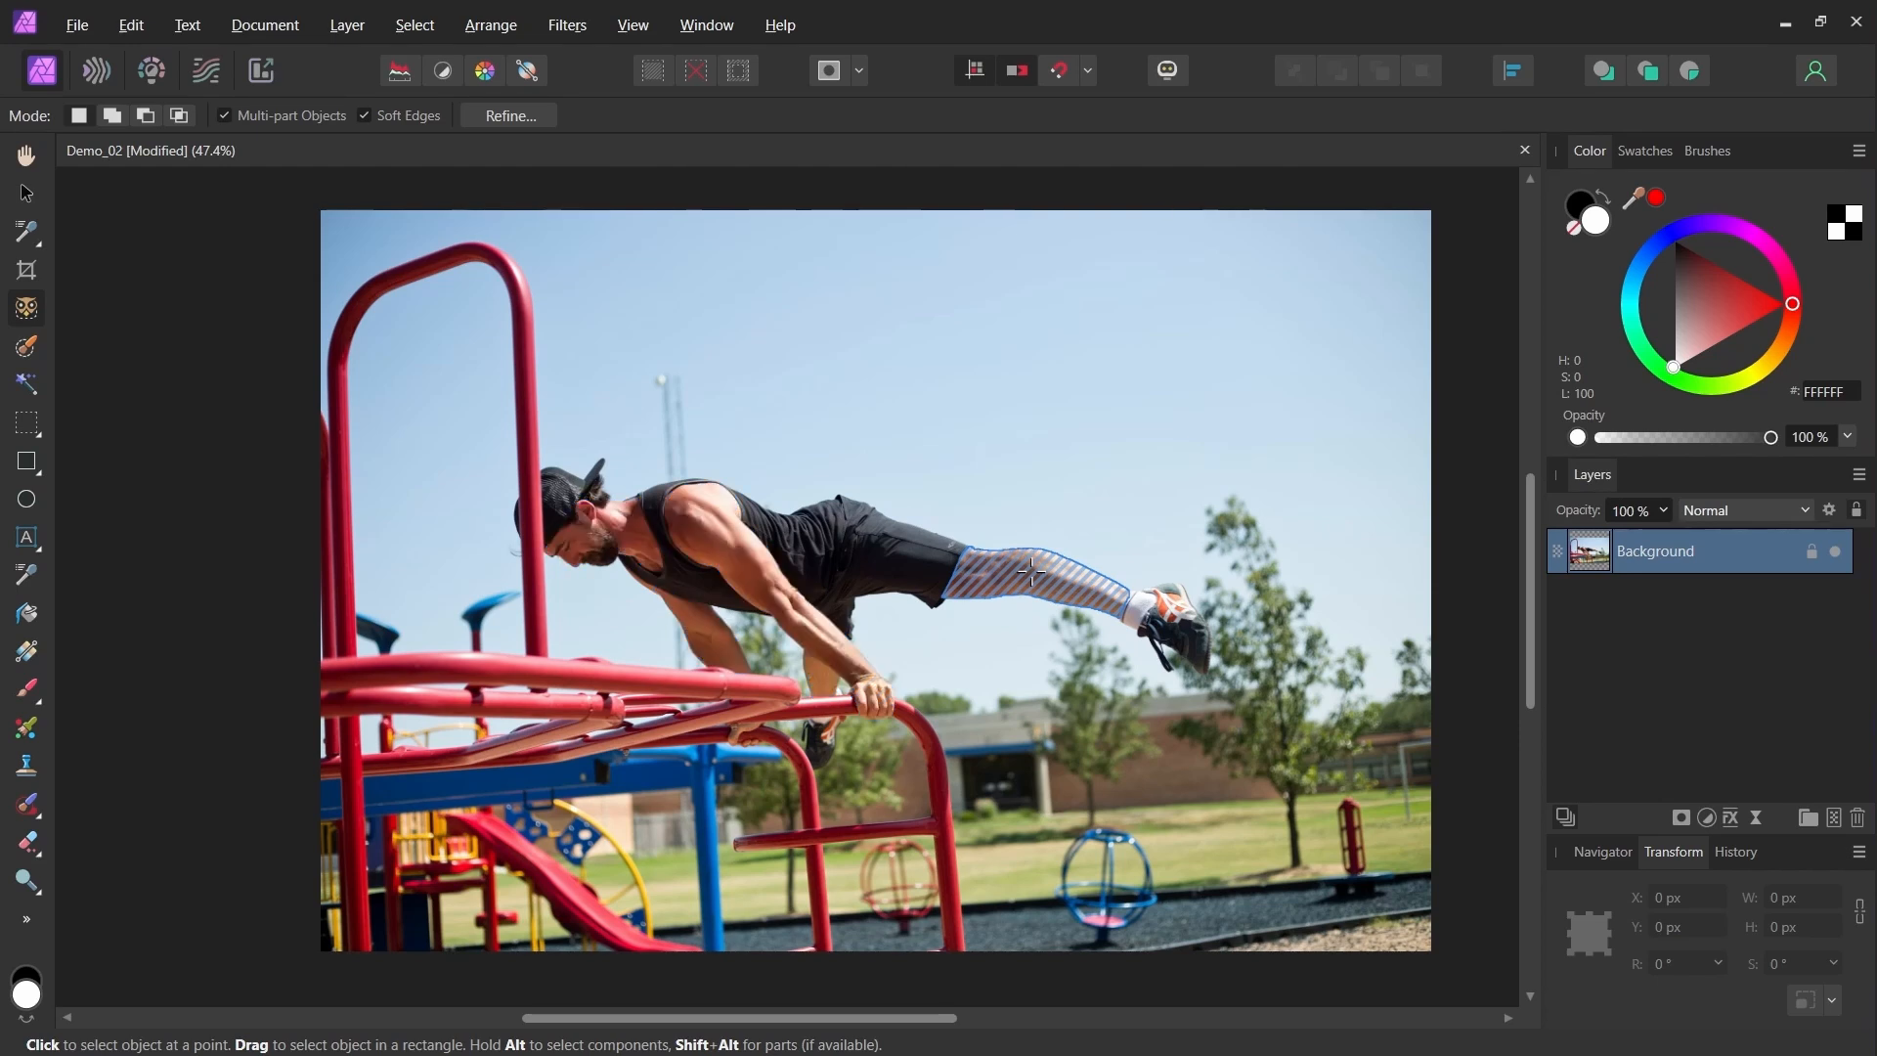
{"action": "key", "text": "alt"}
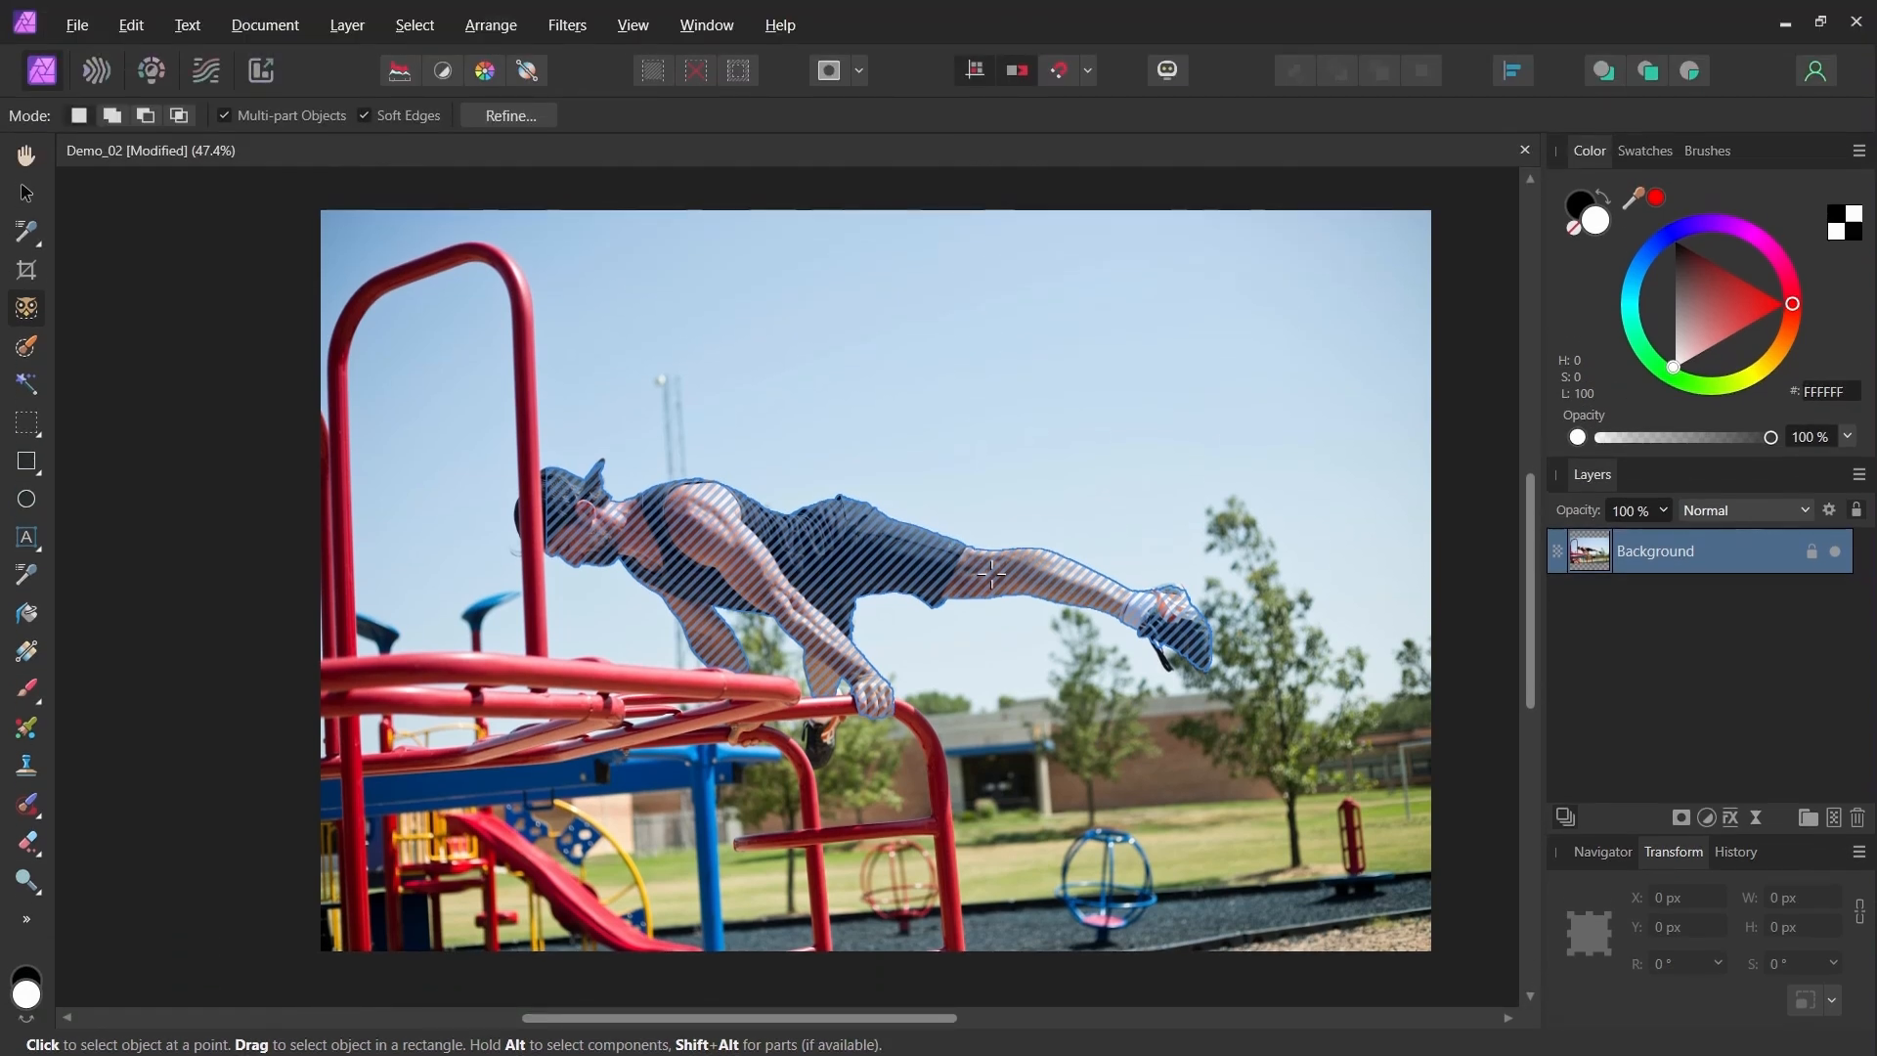
{"action": "key", "text": "alt"}
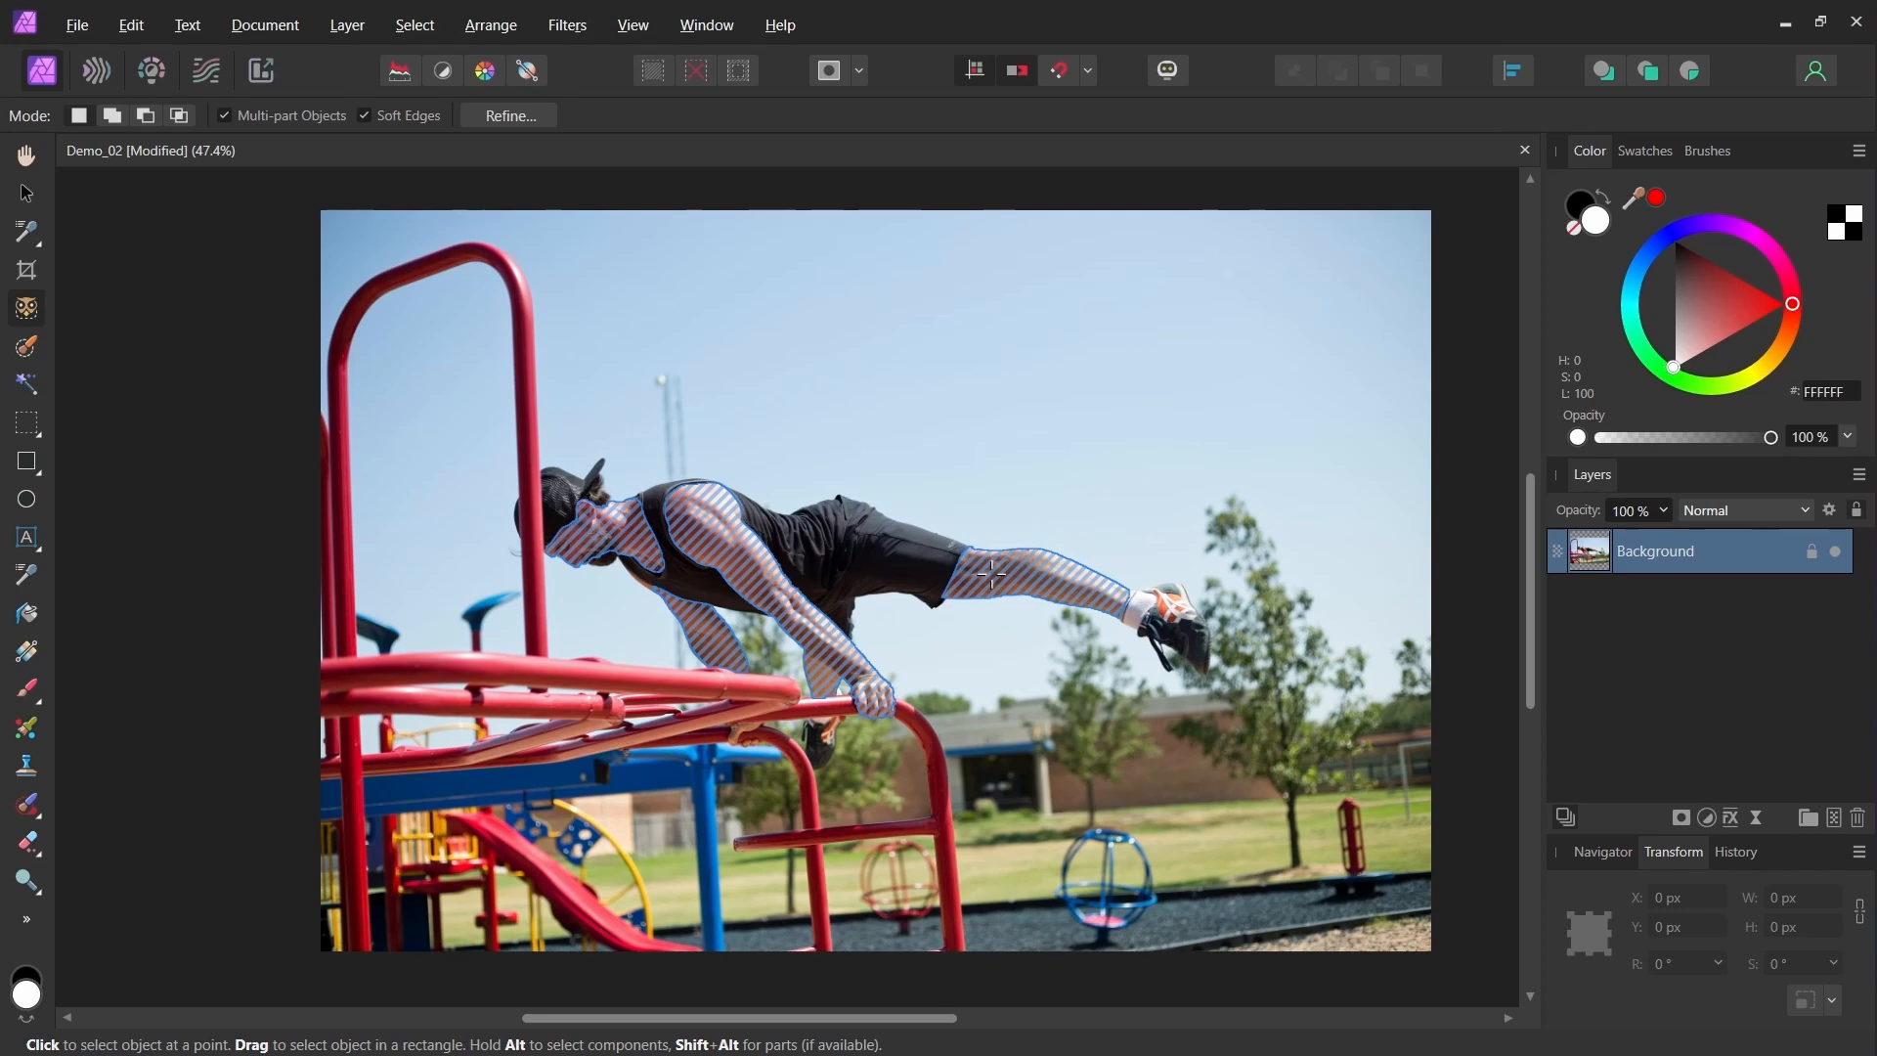
{"action": "key", "text": "alt+shift"}
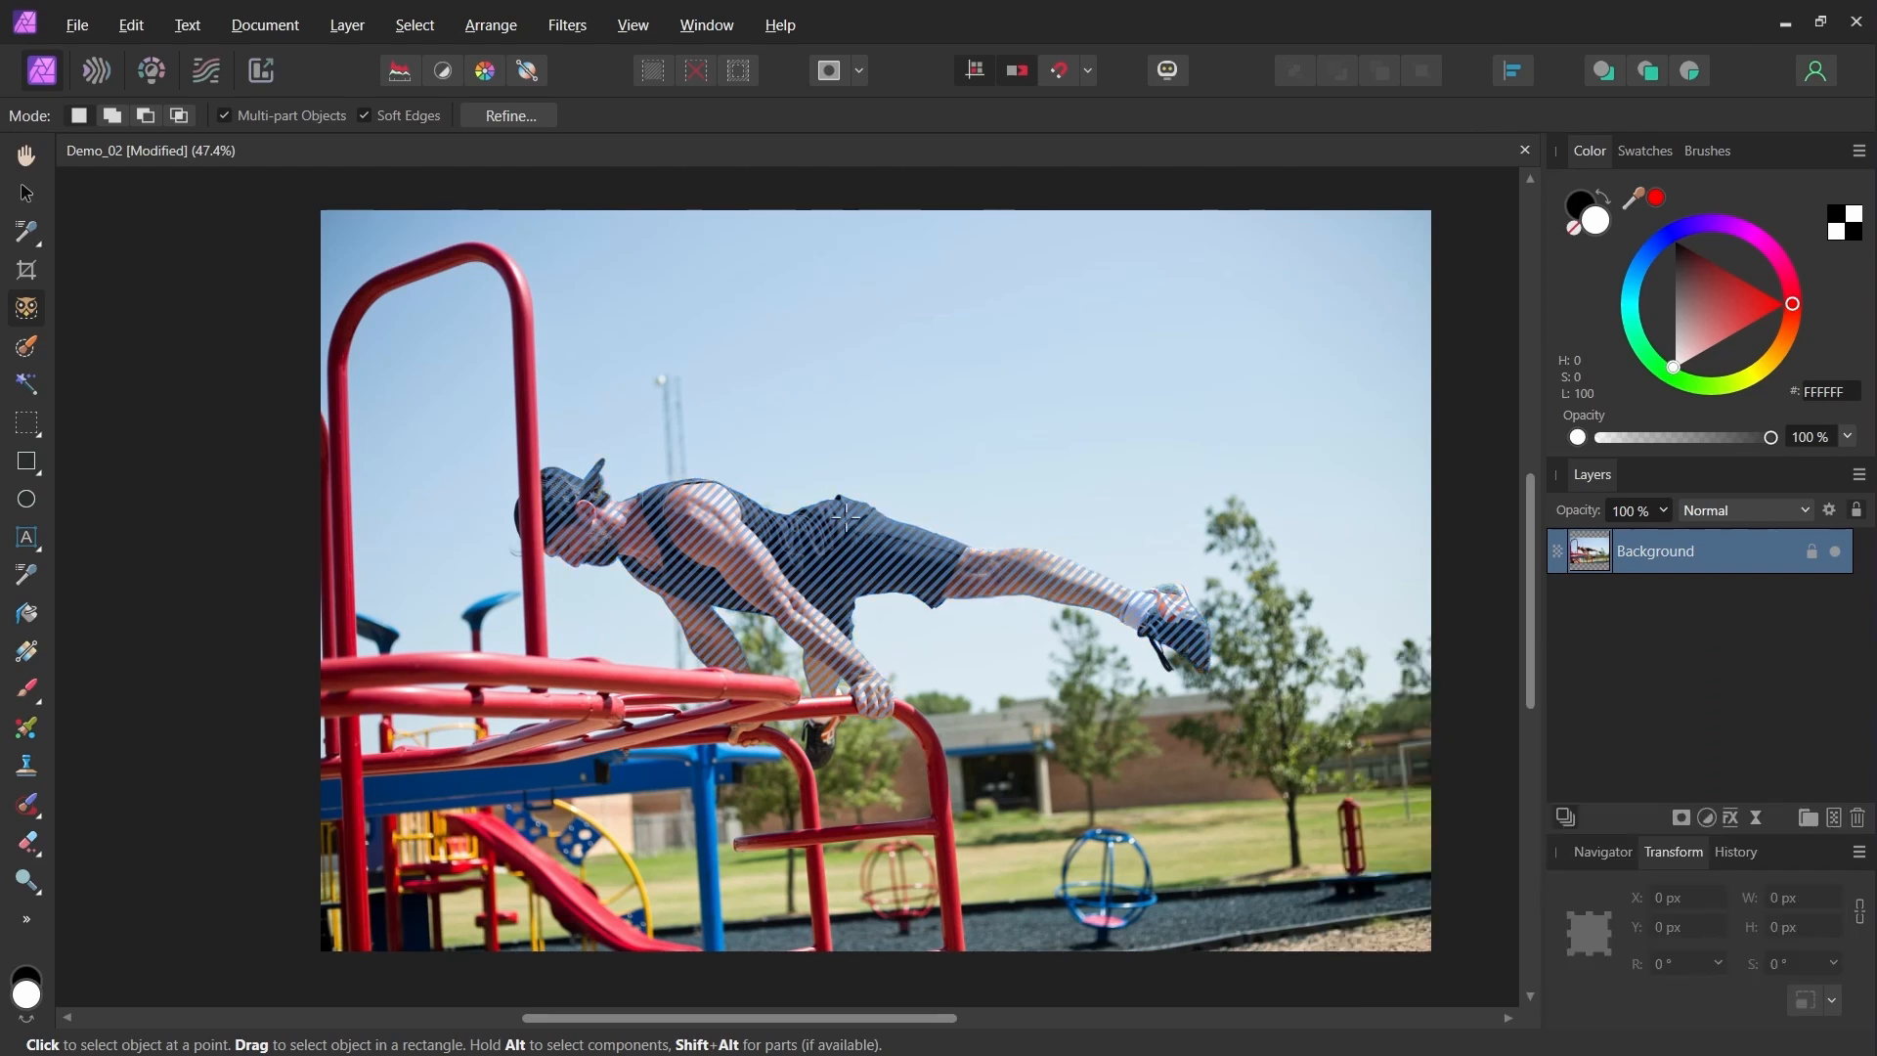
{"action": "key", "text": "alt+shift"}
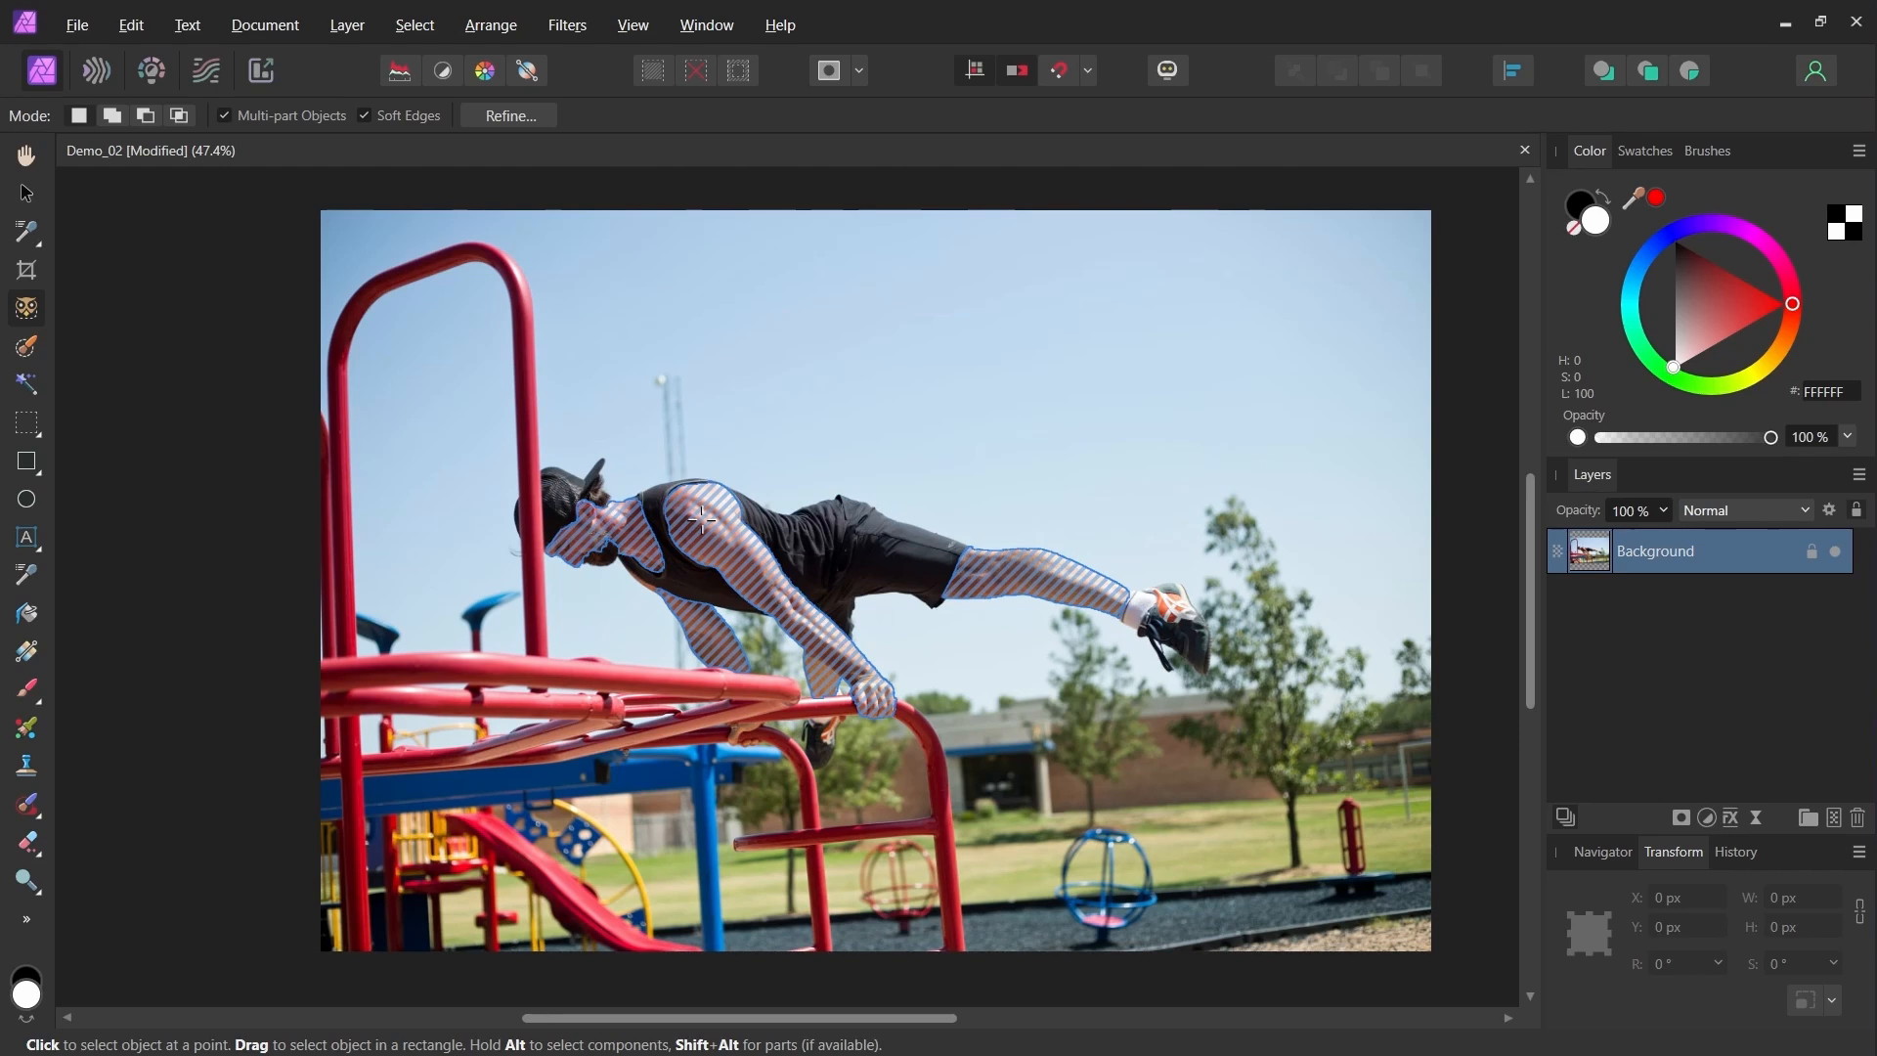
{"action": "key", "text": "alt+shift"}
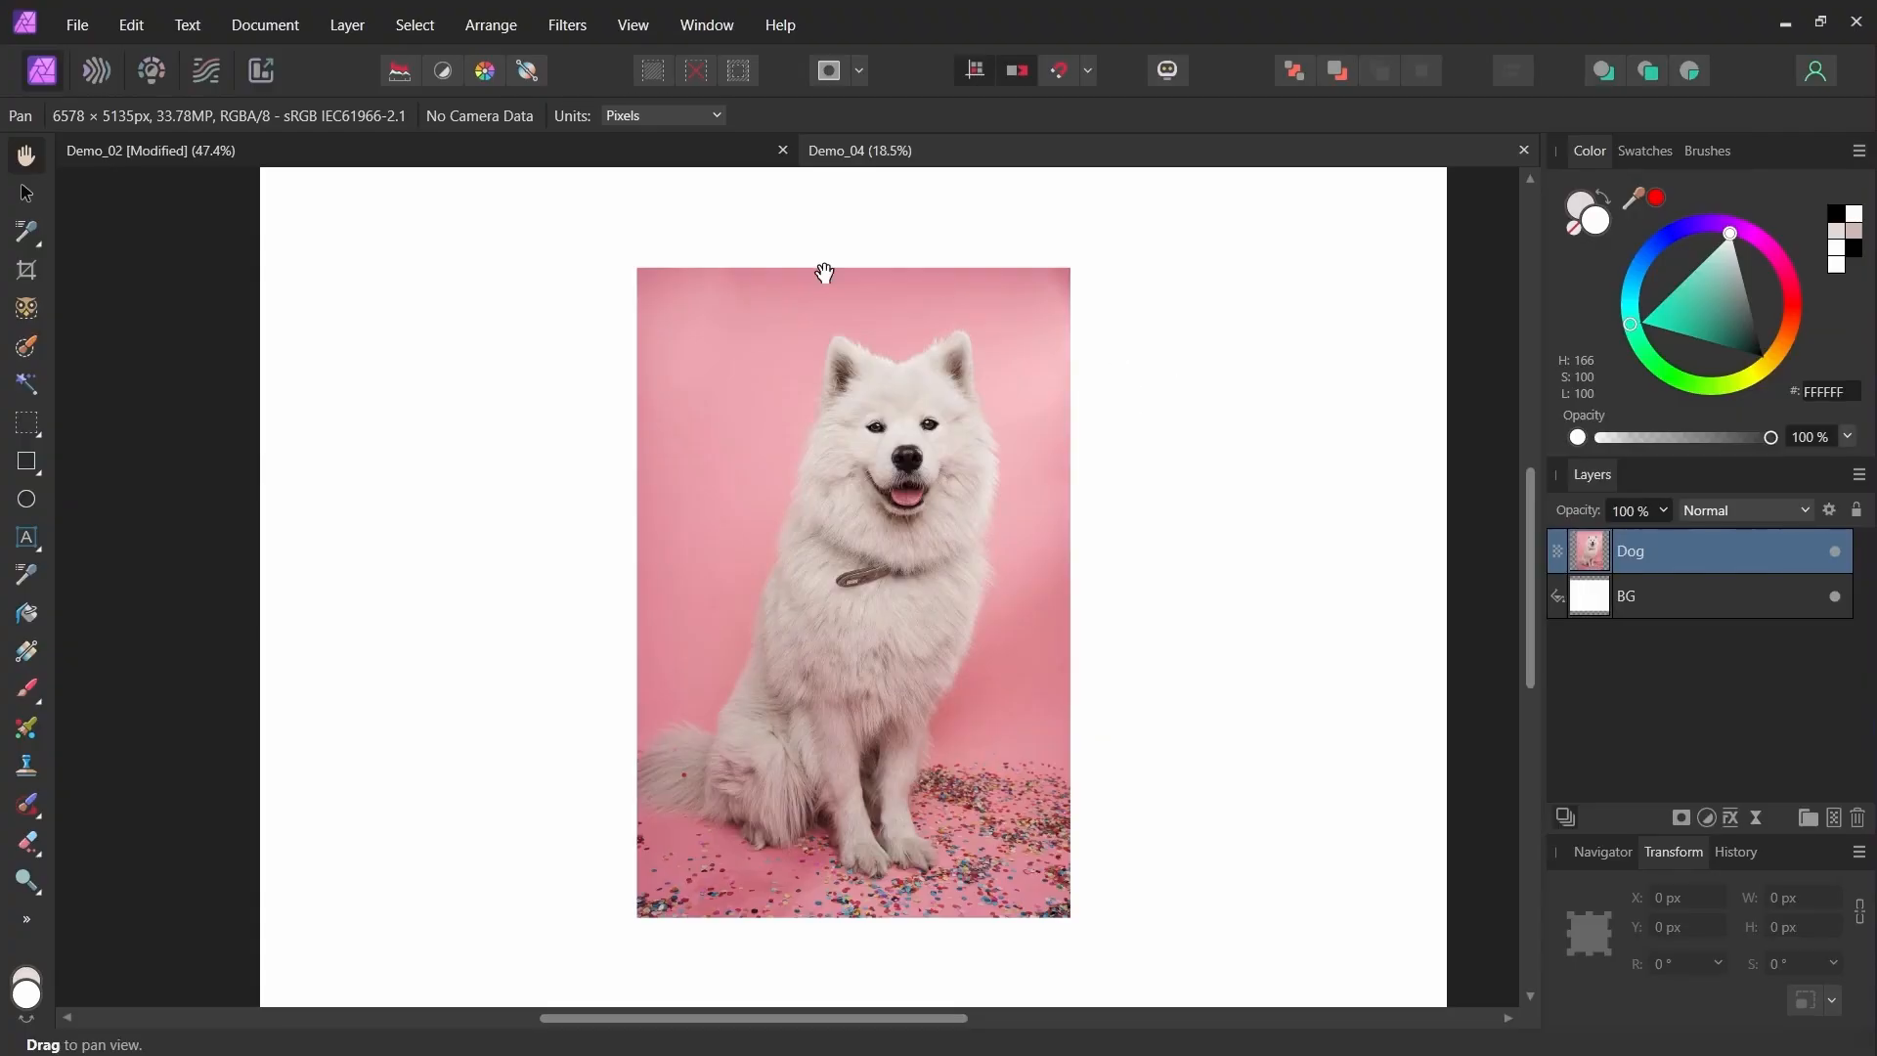
In Demo_04, select the dog on the Dog layer with the Object Selection tool and open Refine Selection.
{"action": "left_click", "coordinate": [26, 311]}
{"action": "left_click_drag", "start_coordinate": [1051, 311], "coordinate": [645, 888]}
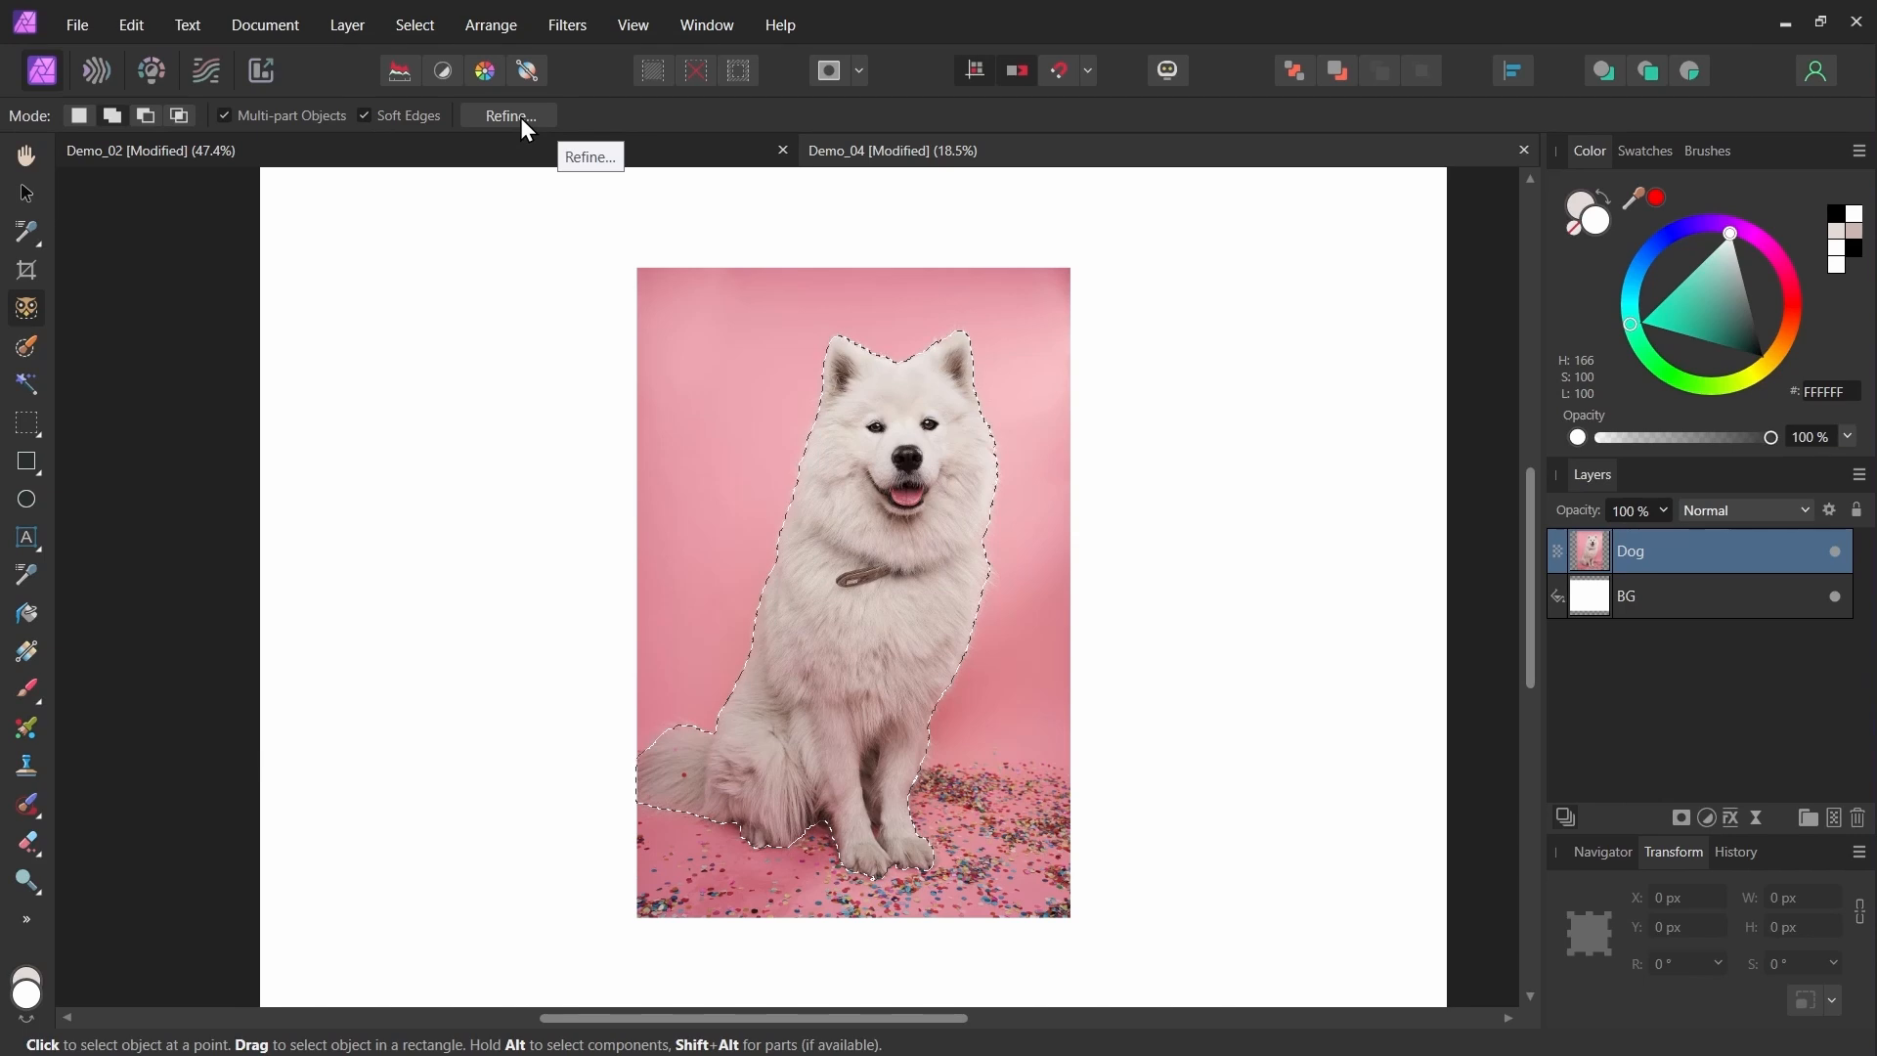
{"action": "left_click", "coordinate": [520, 117]}
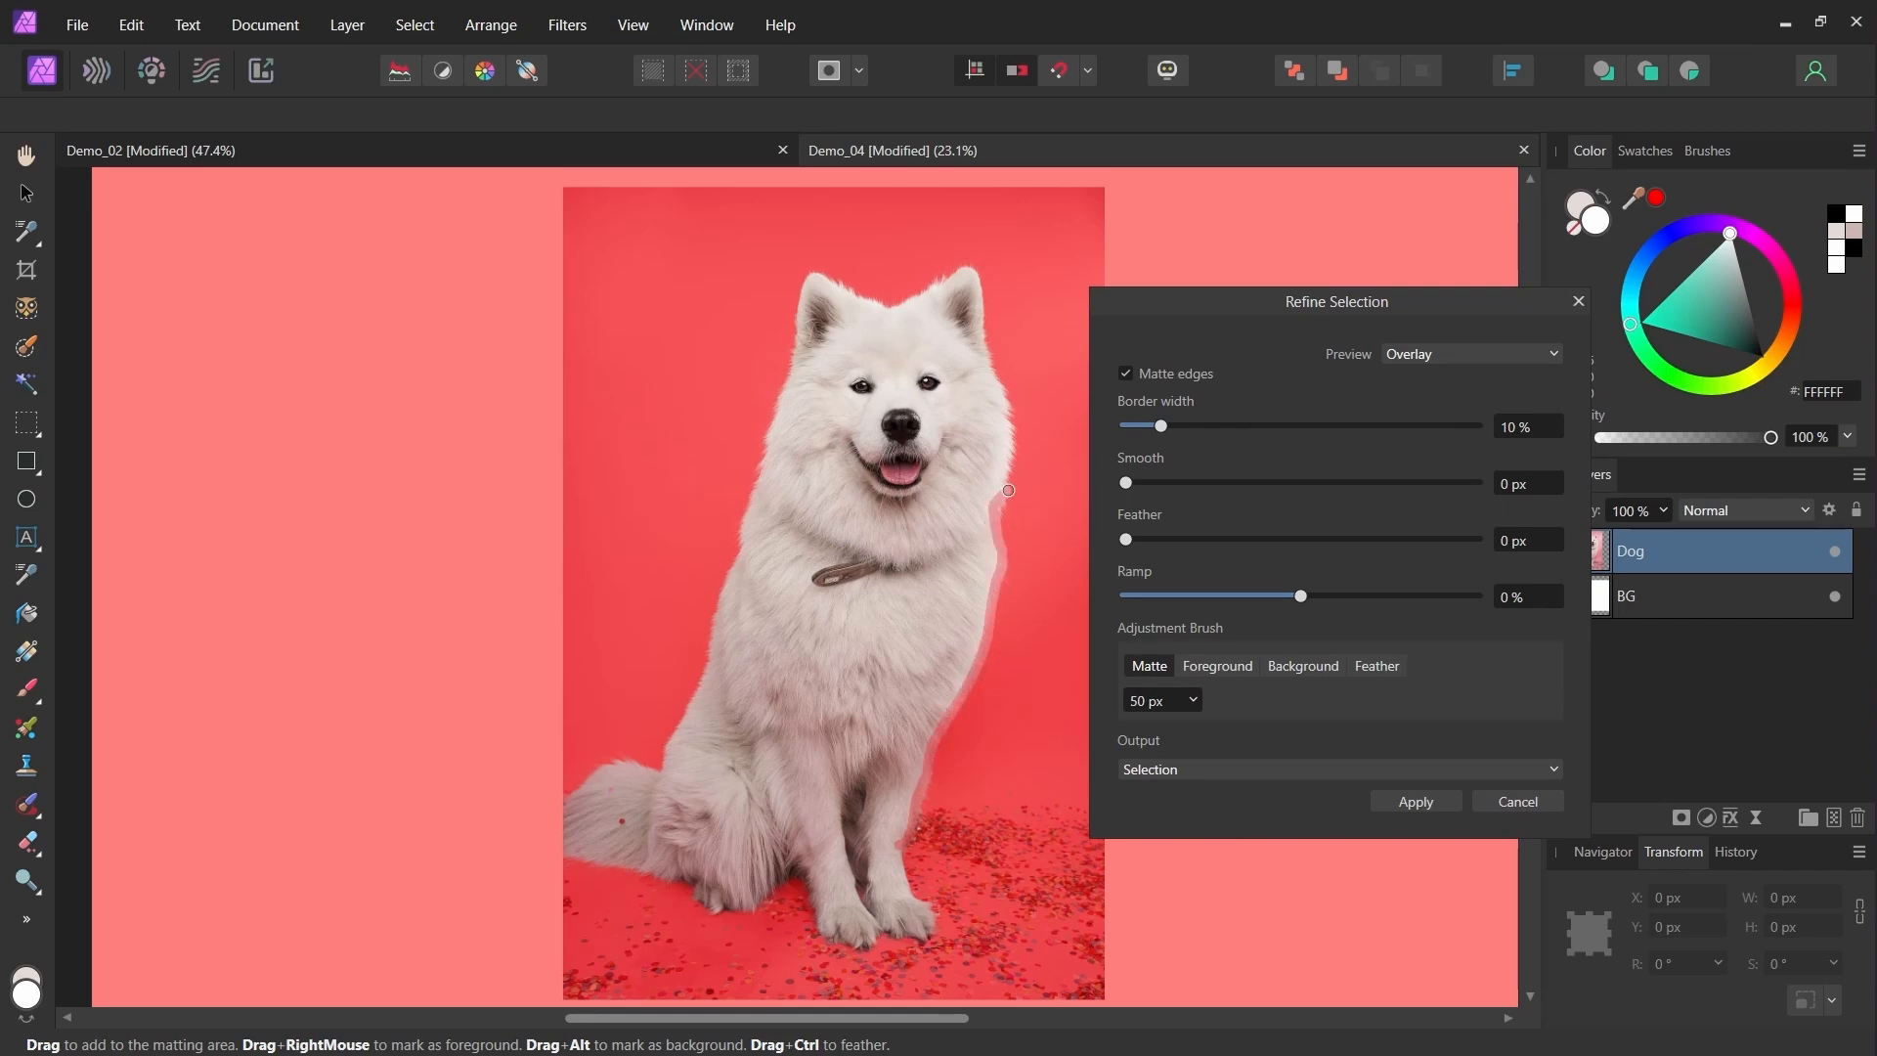
Paint with the Matte adjustment brush along the dog's body, ears and tail edges, enlarging the brush to 87 px.
{"action": "left_click_drag", "start_coordinate": [1008, 490], "coordinate": [1007, 493]}
{"action": "key", "text": "bracketright"}
{"action": "key", "text": "bracketright"}
{"action": "key", "text": "bracketright"}
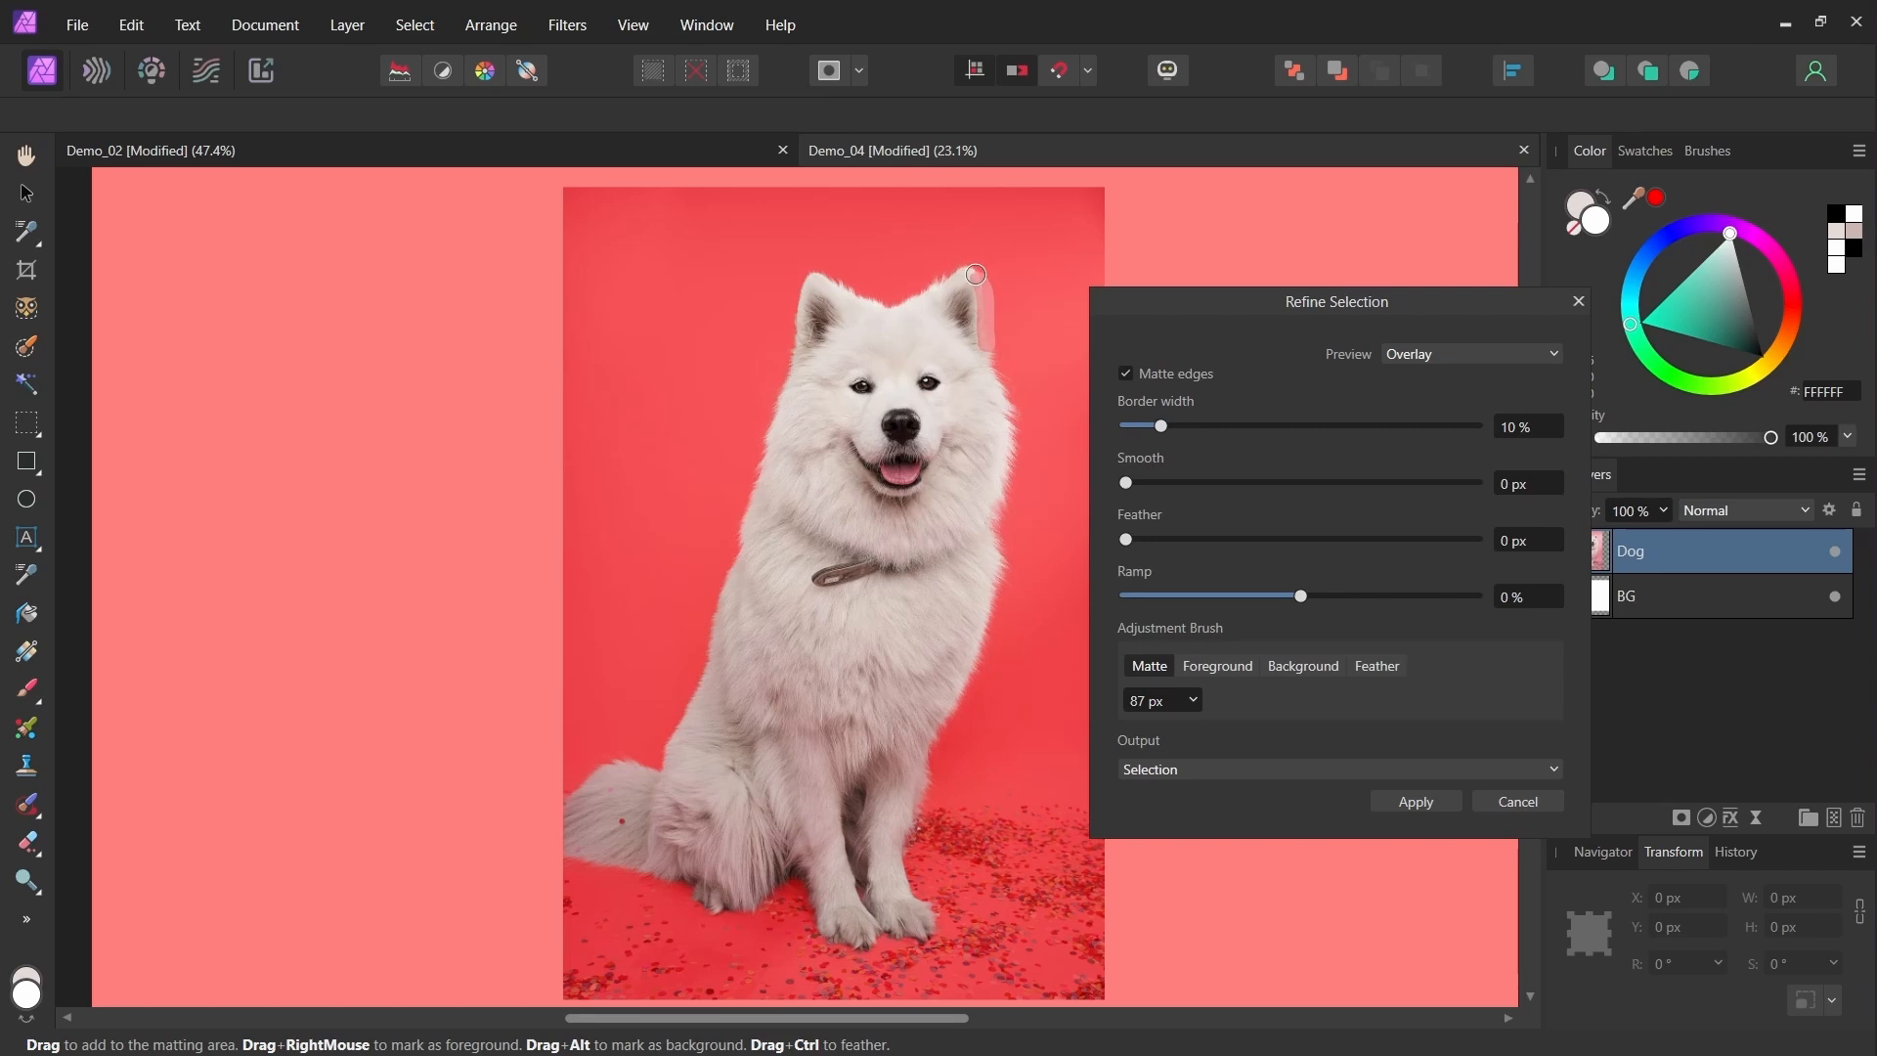
{"action": "left_click_drag", "start_coordinate": [799, 273], "coordinate": [792, 298]}
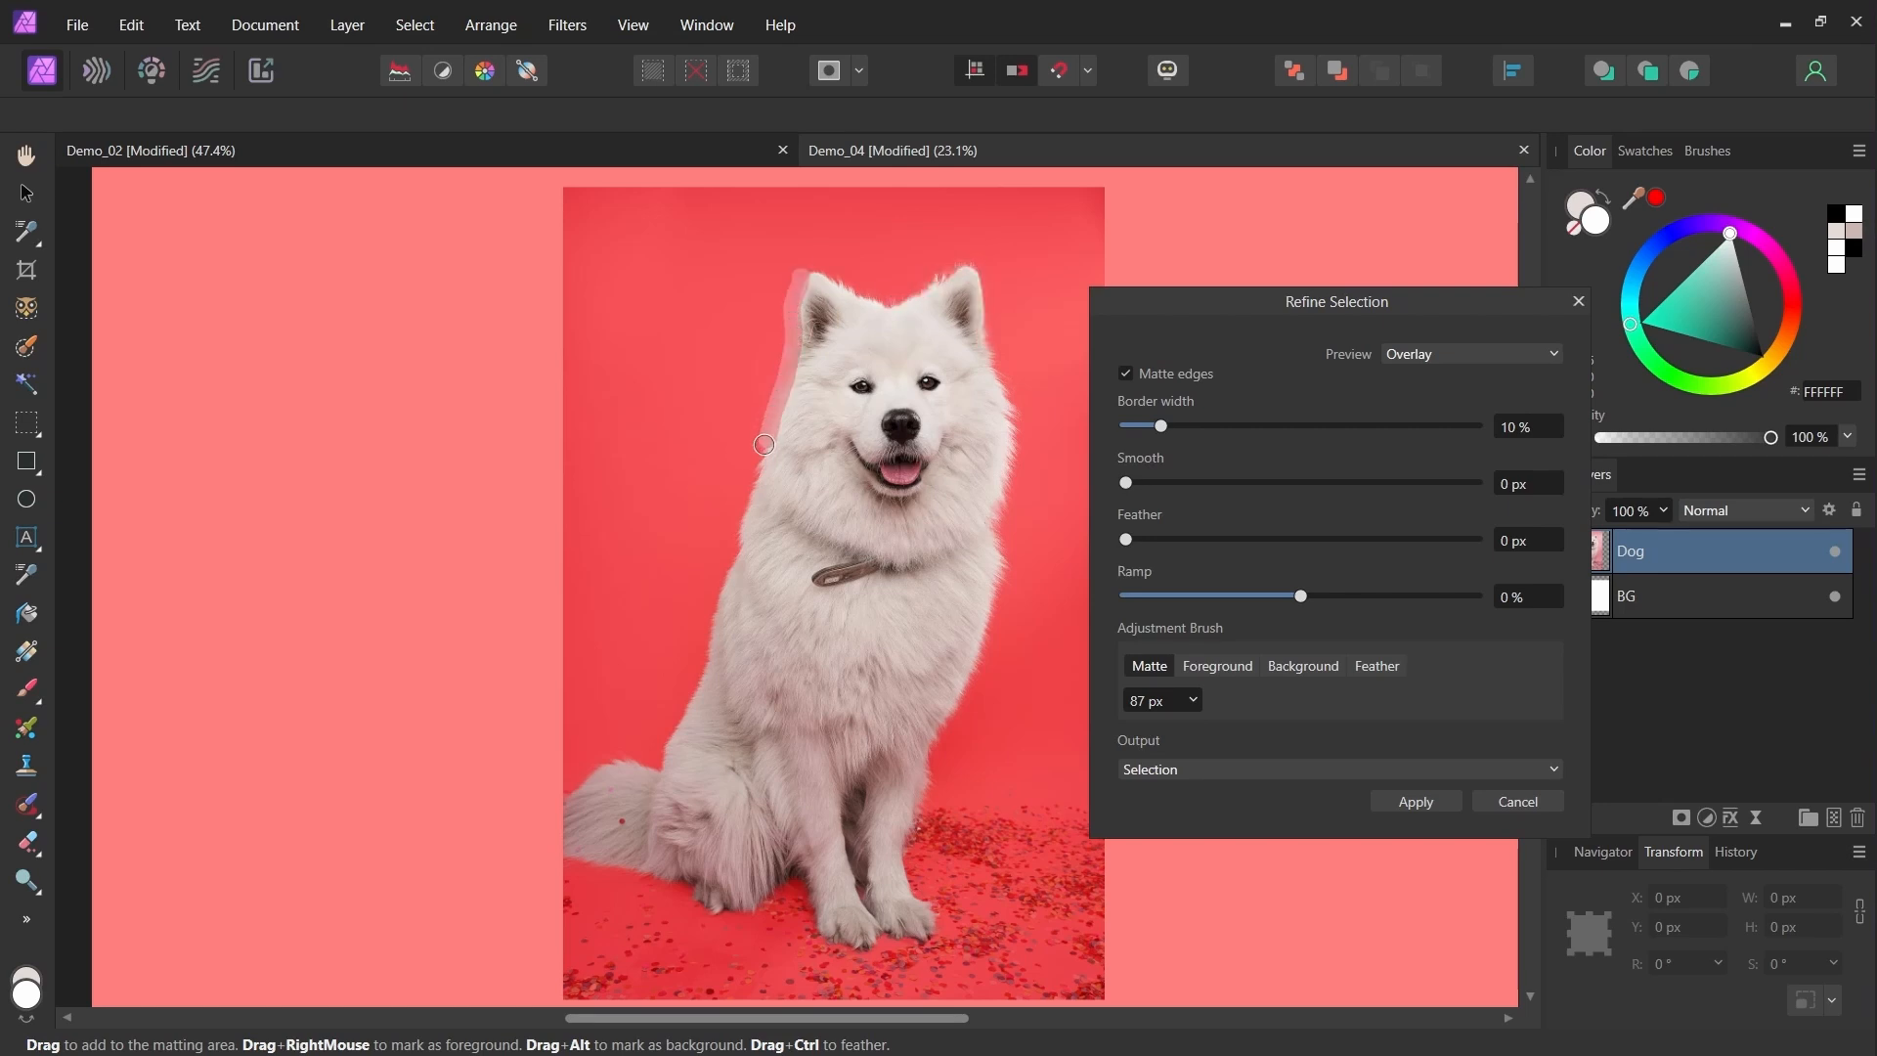
{"action": "left_click_drag", "start_coordinate": [752, 466], "coordinate": [754, 468]}
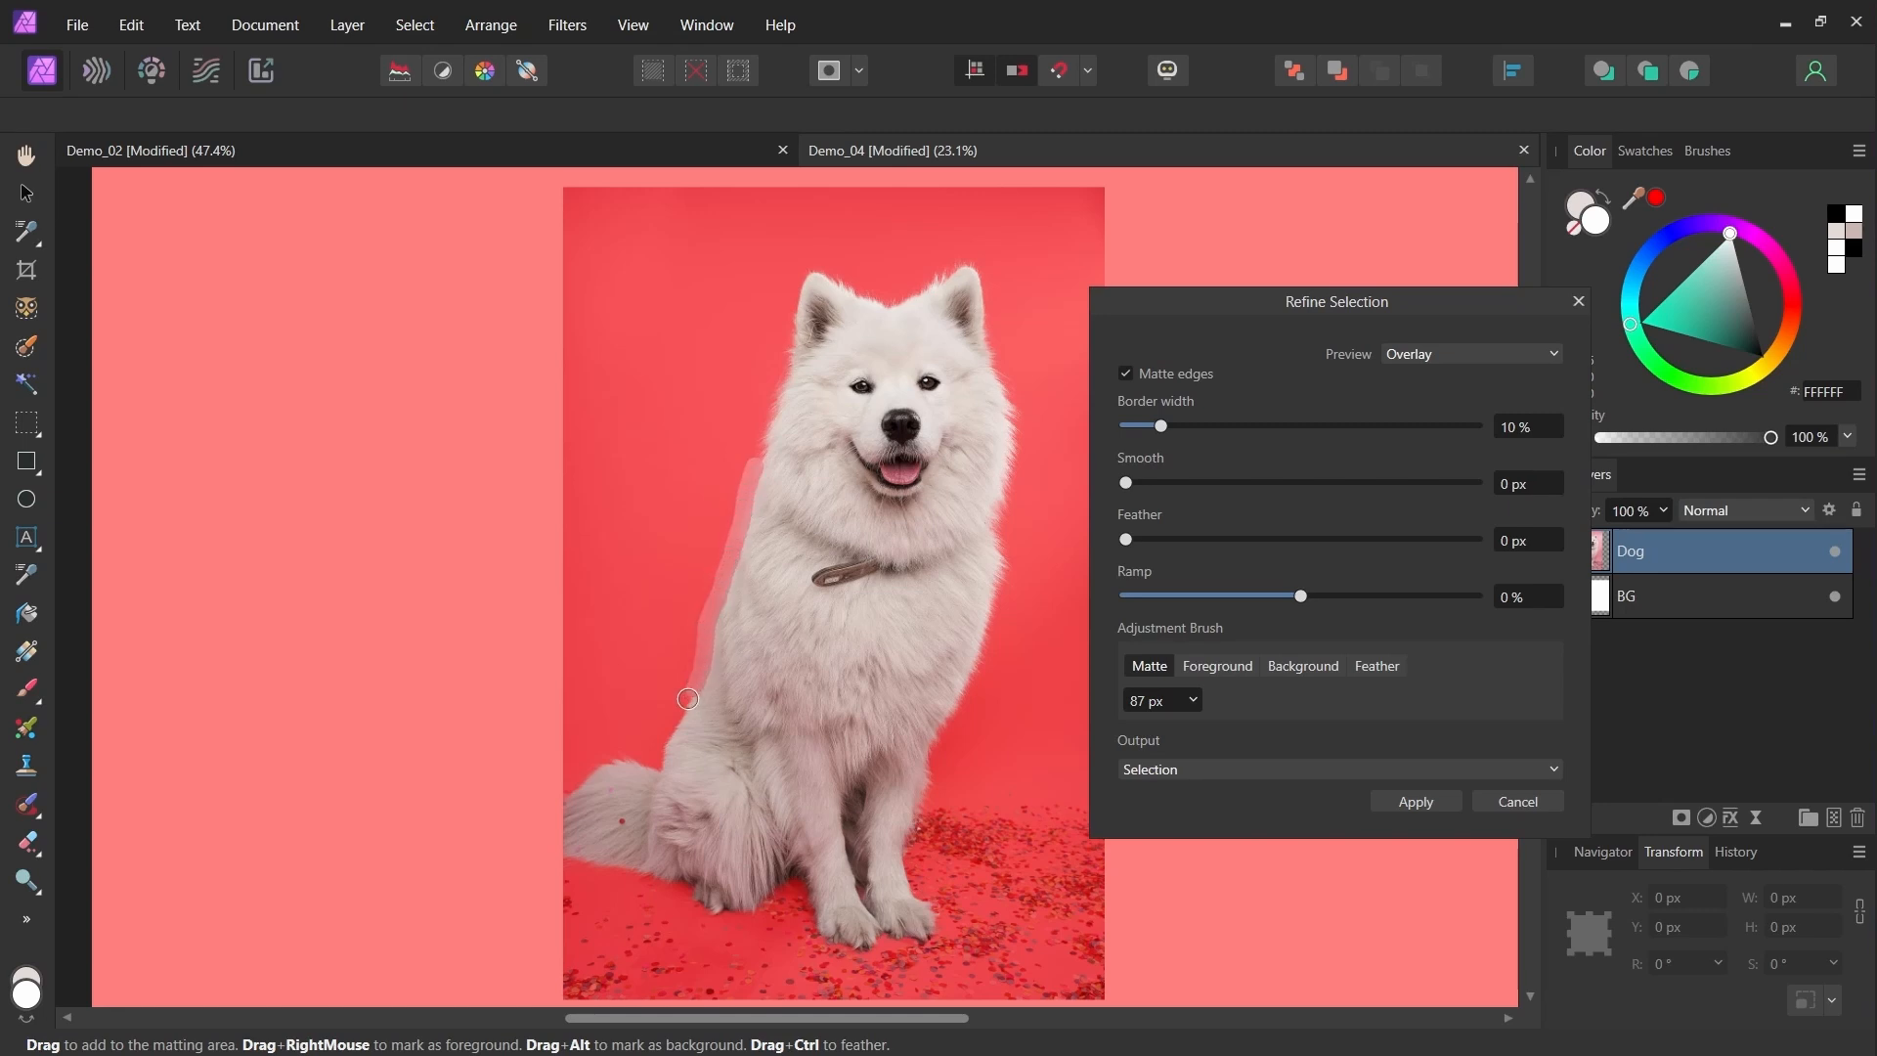
{"action": "left_click_drag", "start_coordinate": [567, 803], "coordinate": [616, 846]}
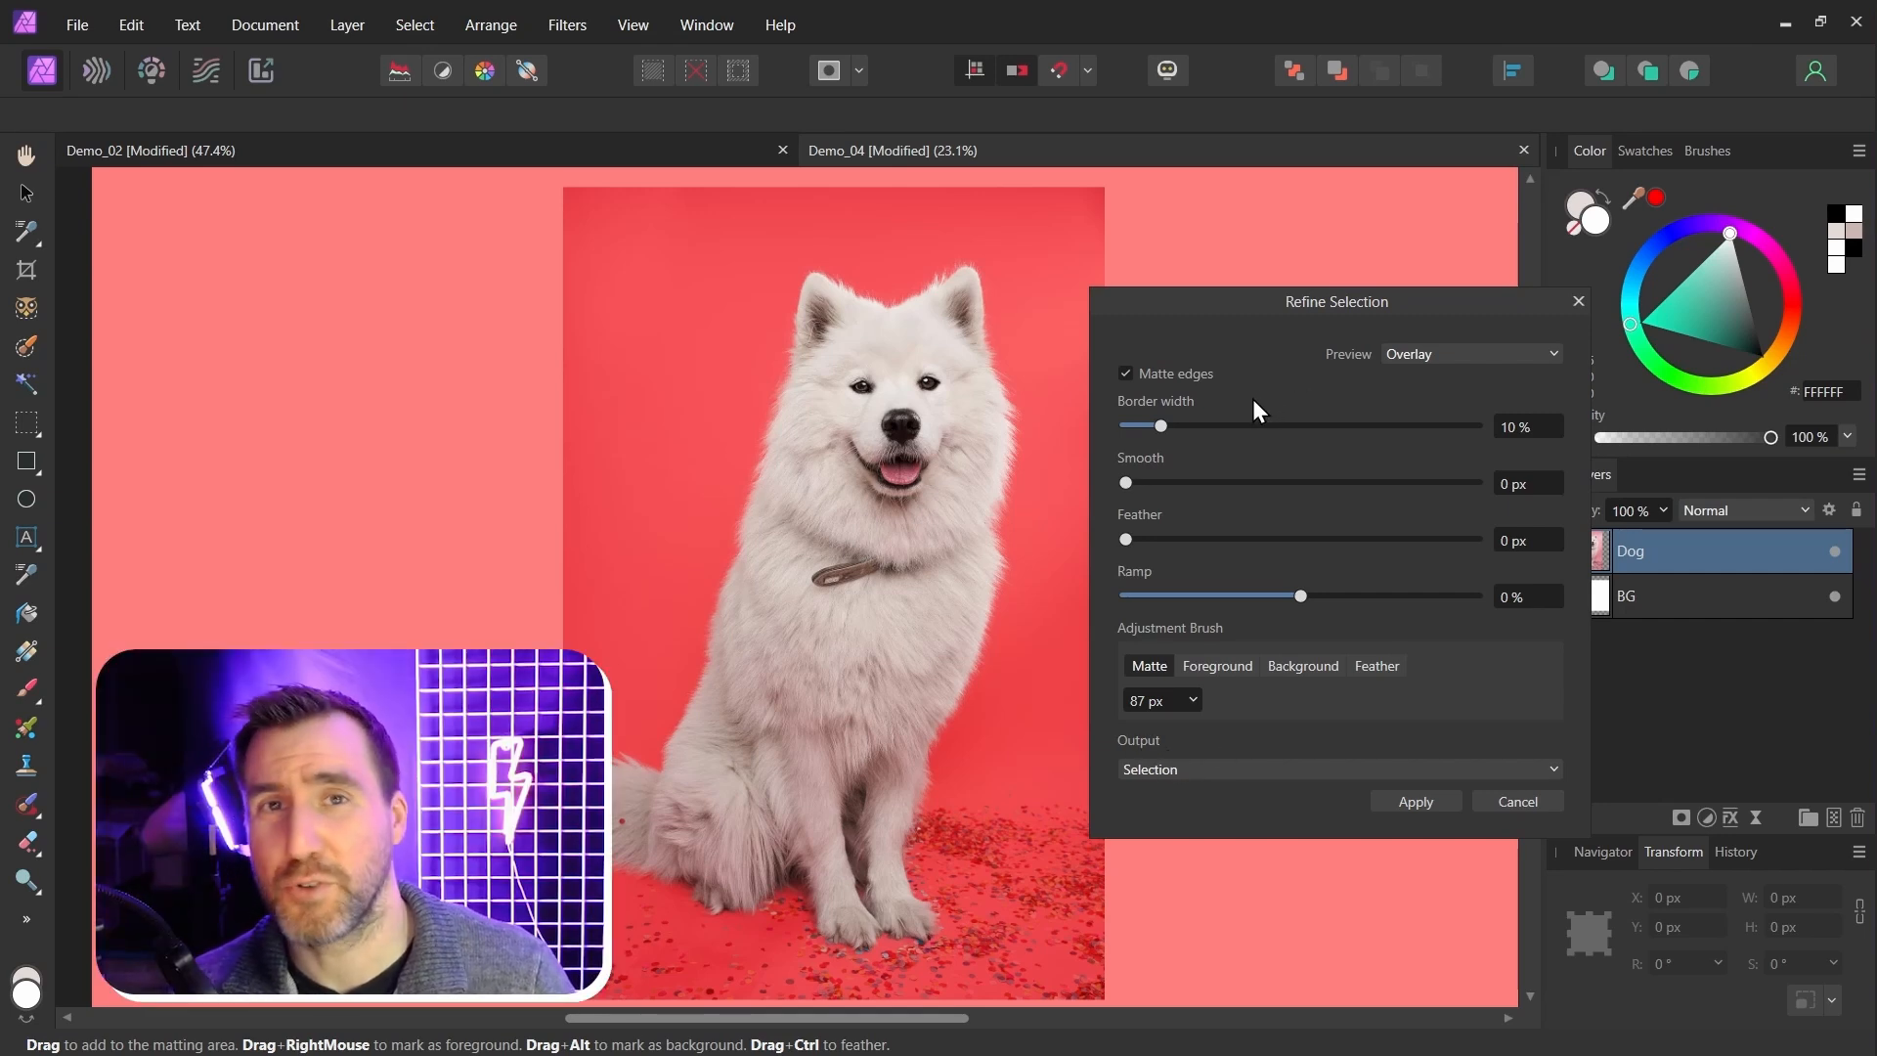
Set the refinement output to Mask and apply it to the Dog layer.
{"action": "left_click", "coordinate": [1187, 768]}
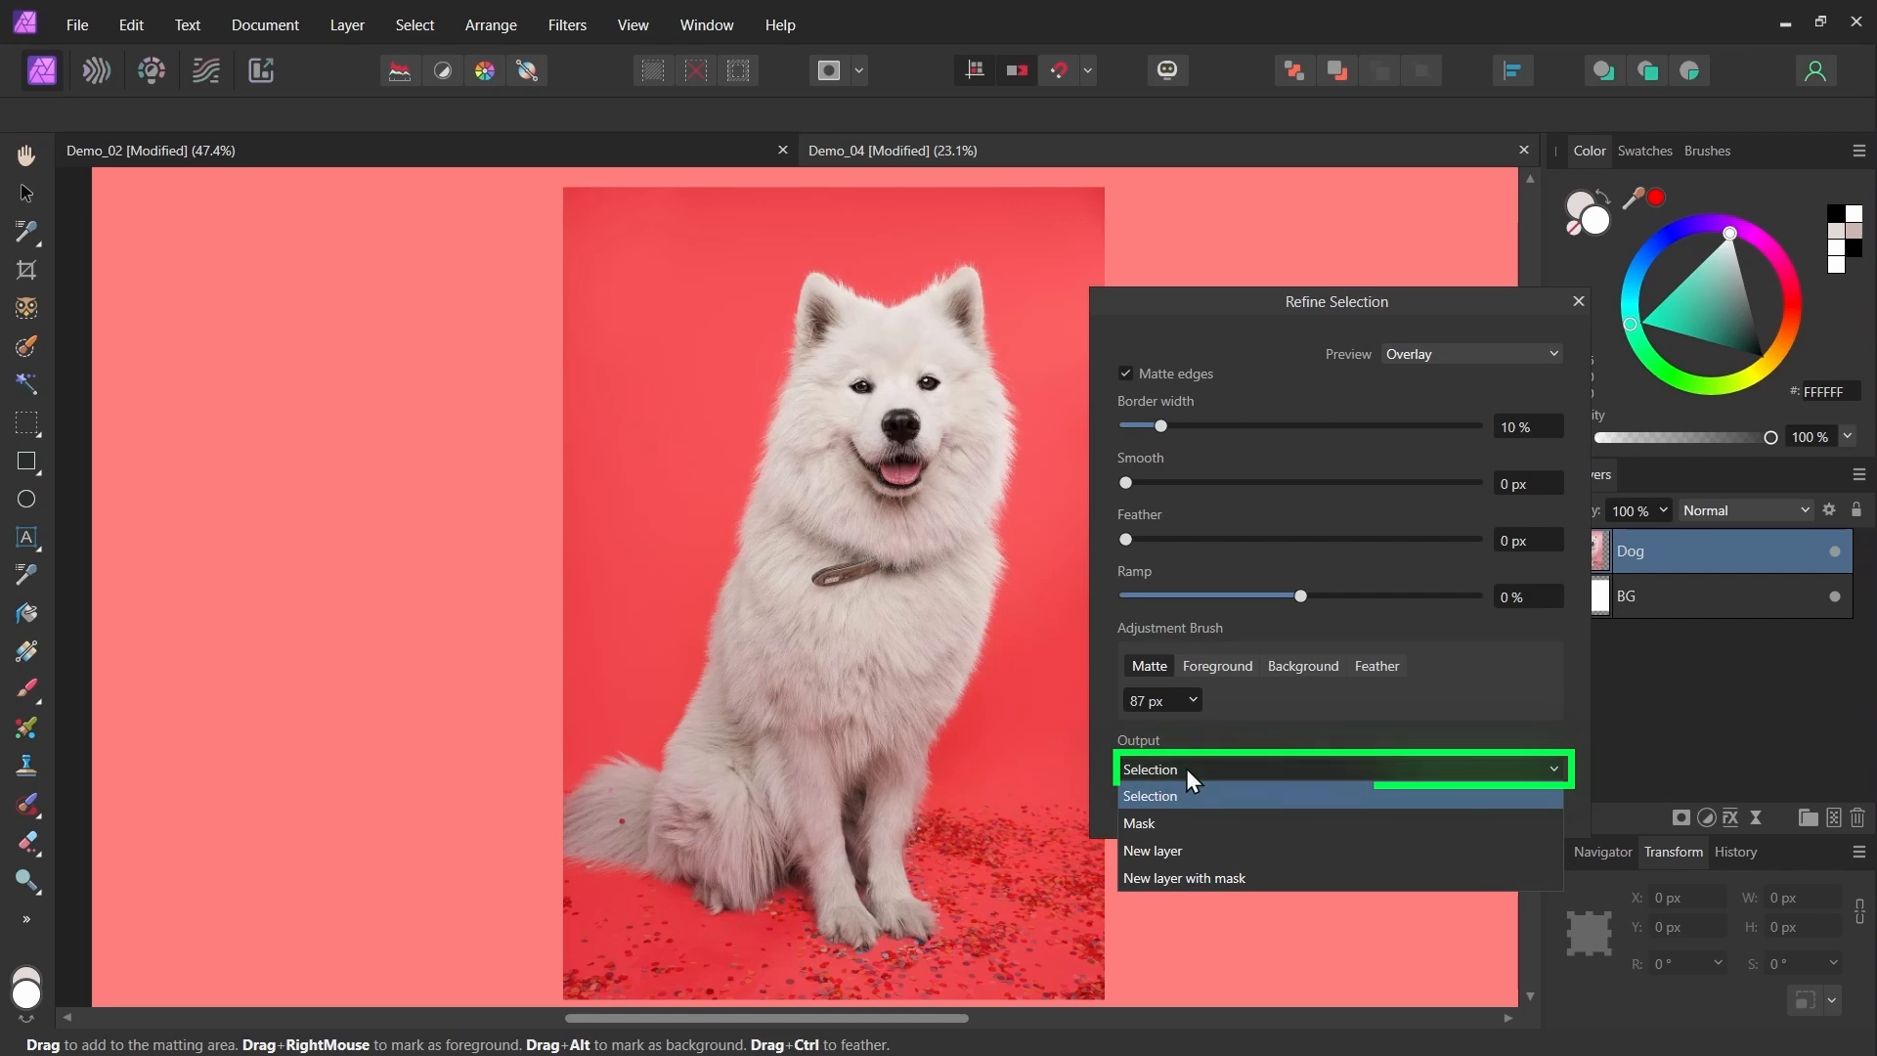
{"action": "left_click", "coordinate": [1169, 829]}
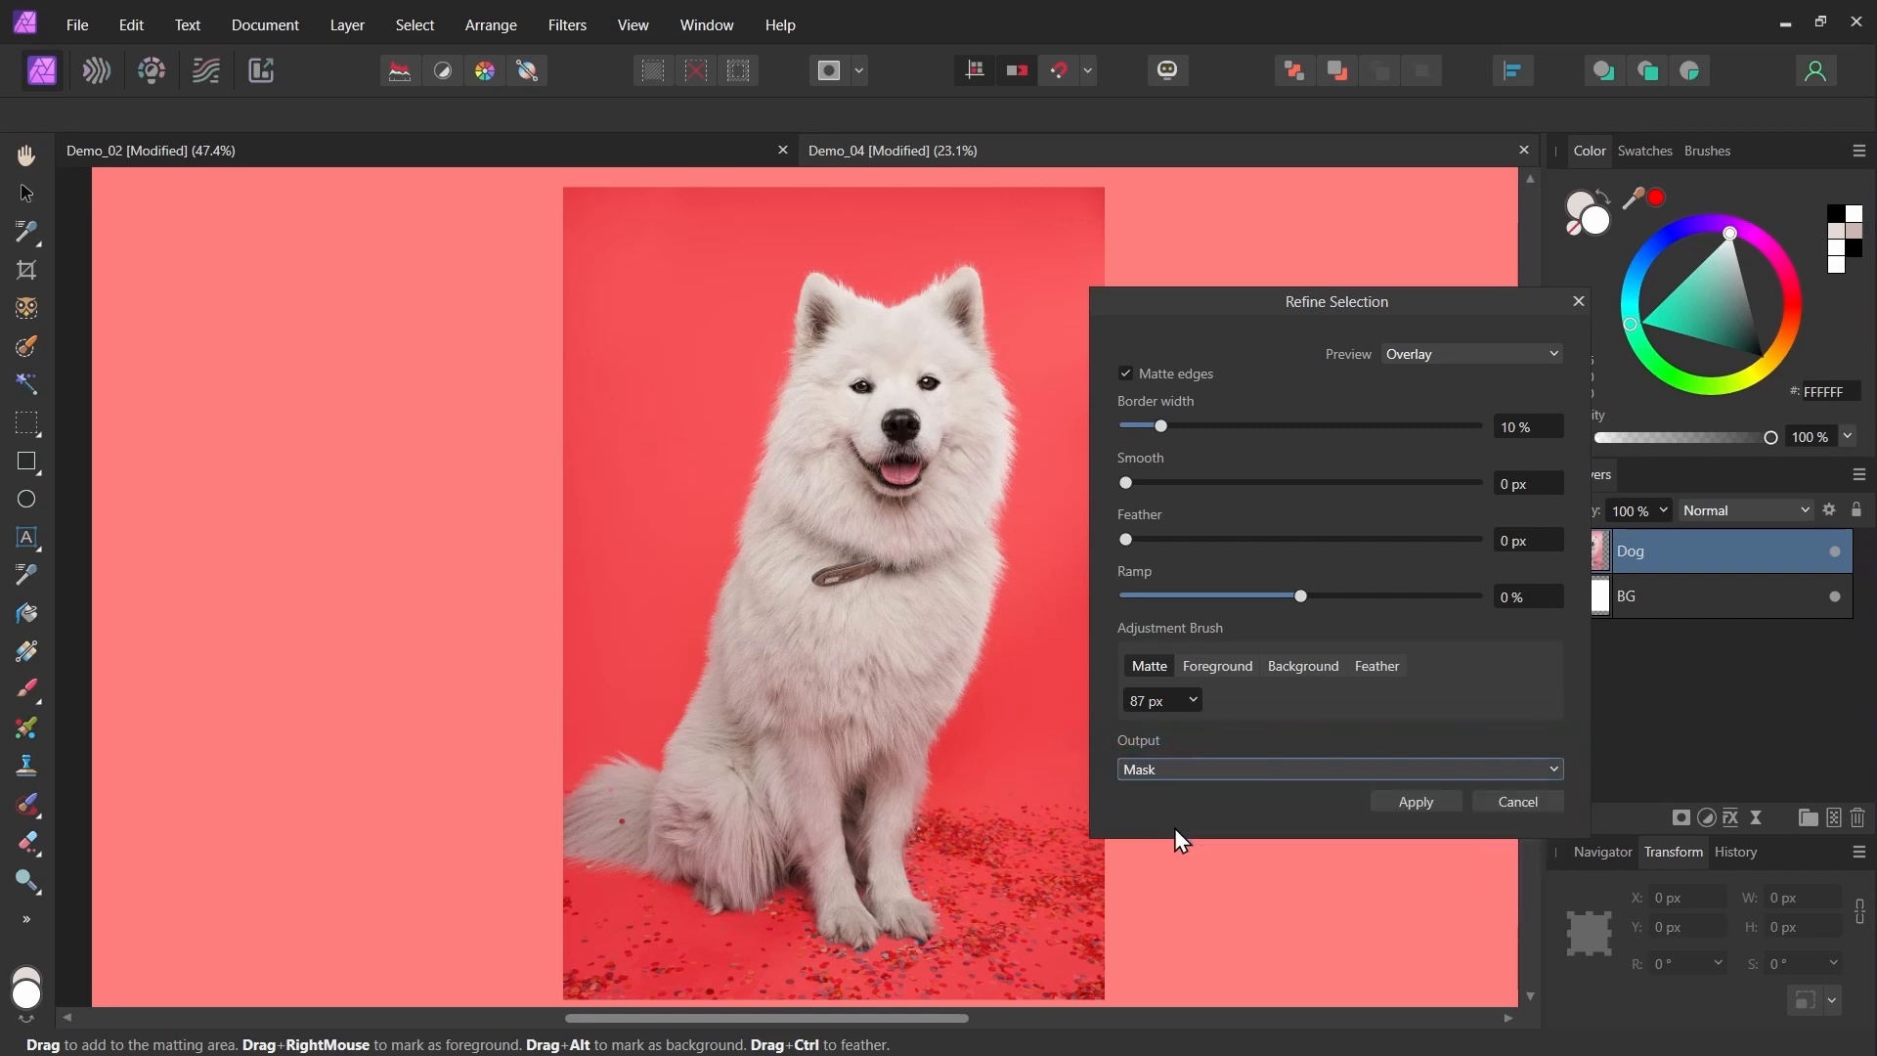
{"action": "left_click", "coordinate": [1429, 805]}
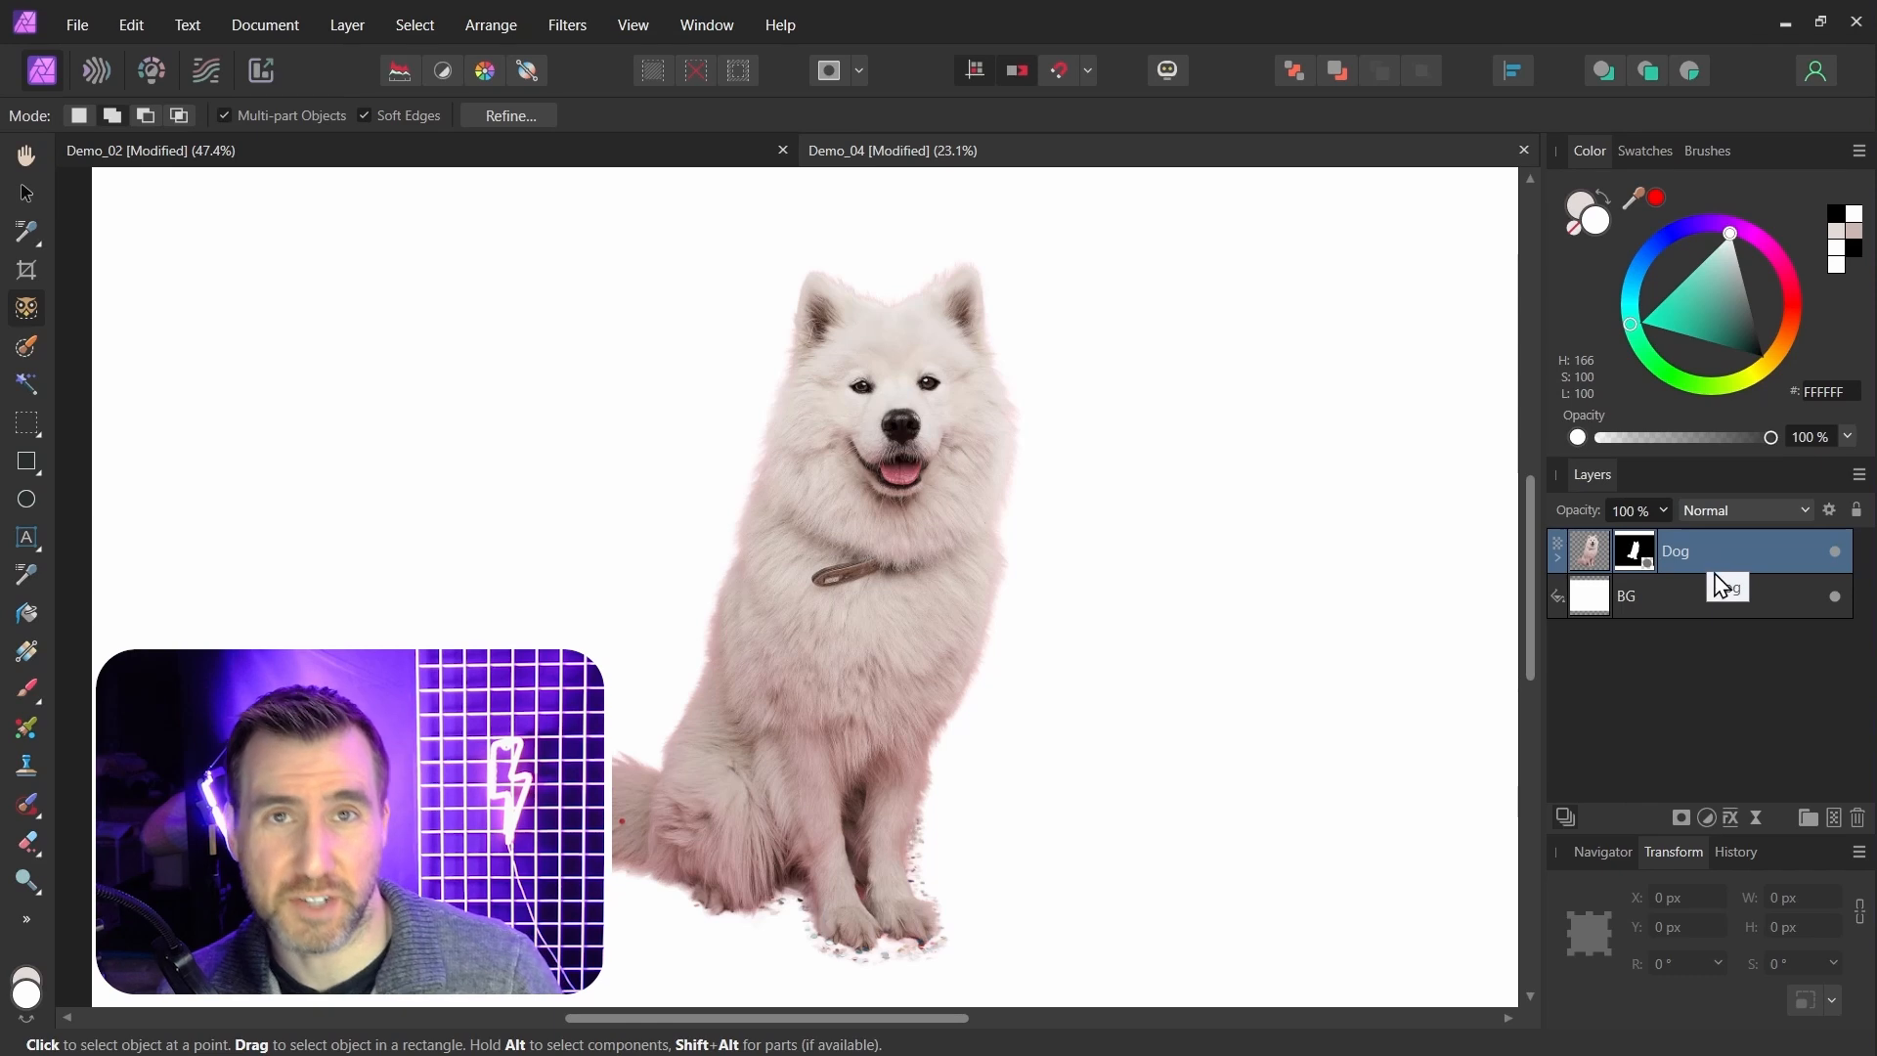
Duplicate the masked Dog layer and delete the mask from the upper copy.
{"action": "key", "text": "v"}
{"action": "scroll", "coordinate": [1148, 400], "scroll_direction": "down", "scroll_amount": 1}
{"action": "scroll", "coordinate": [1077, 369], "scroll_direction": "up", "scroll_amount": 3}
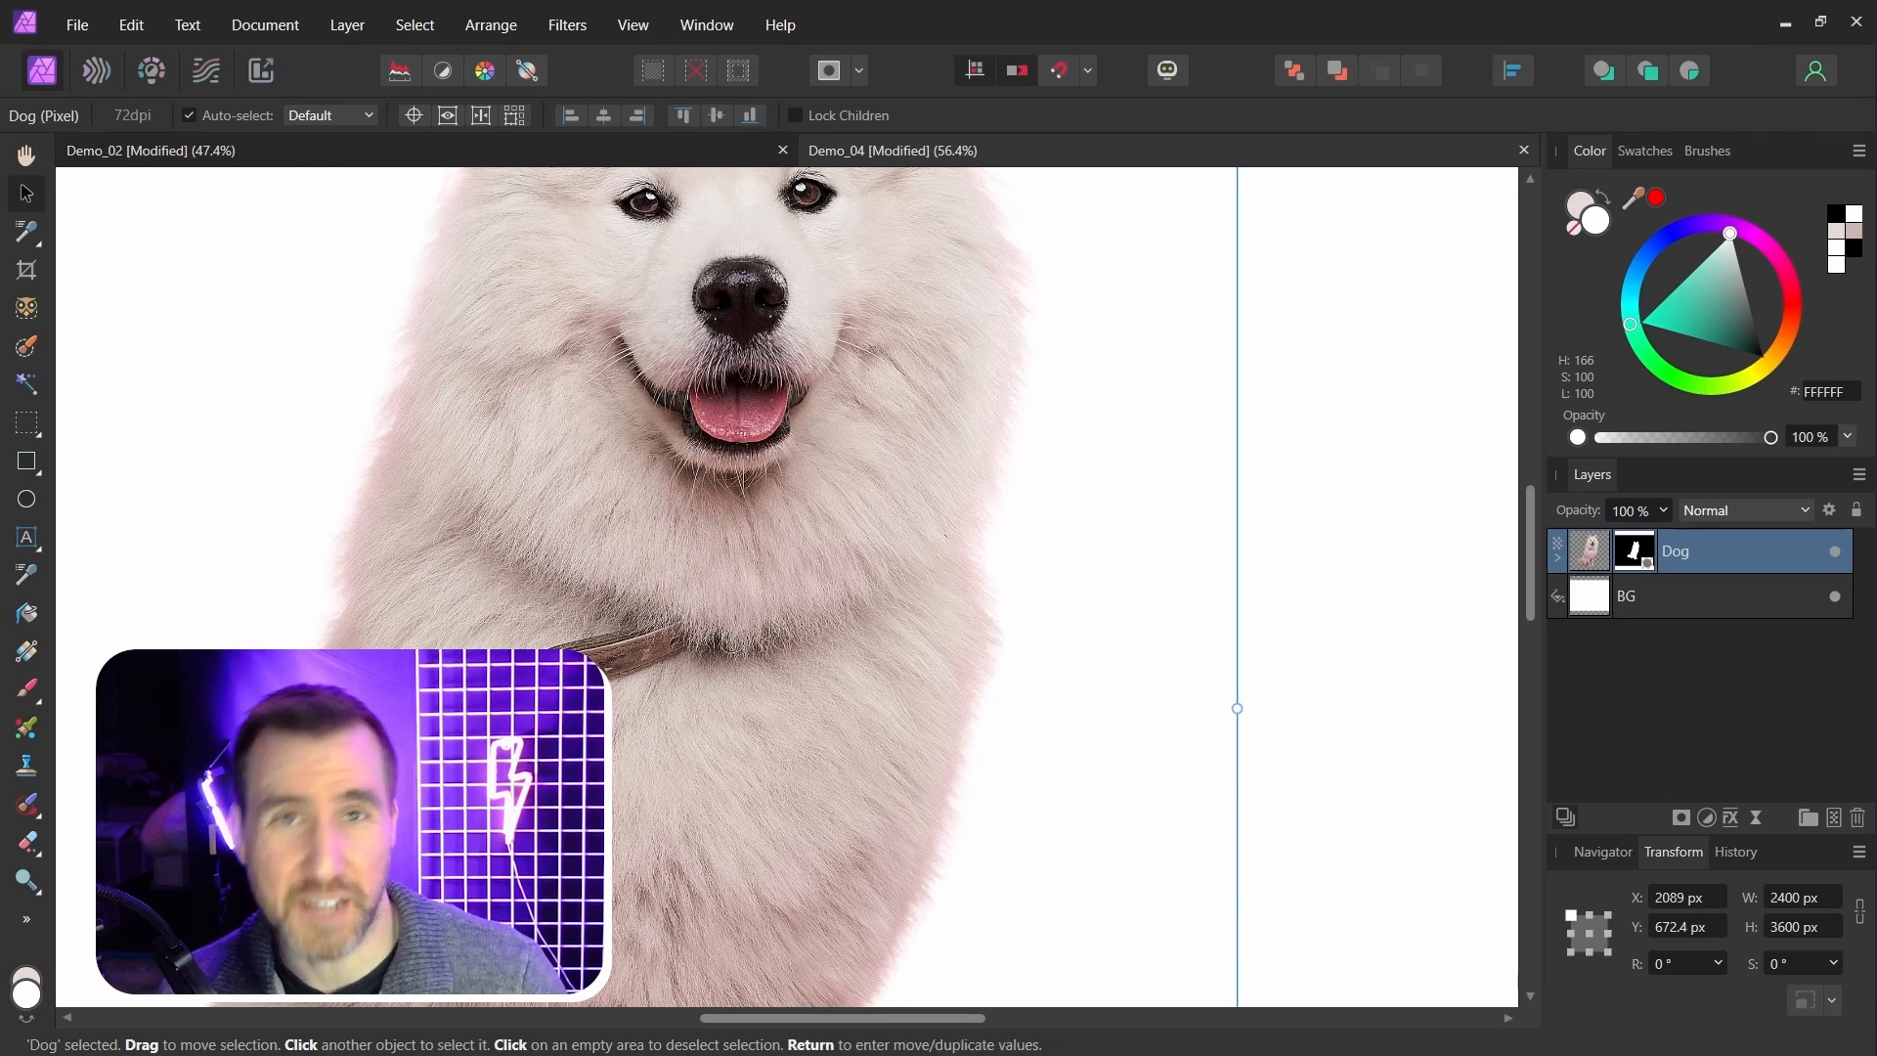
{"action": "left_click", "coordinate": [1558, 558]}
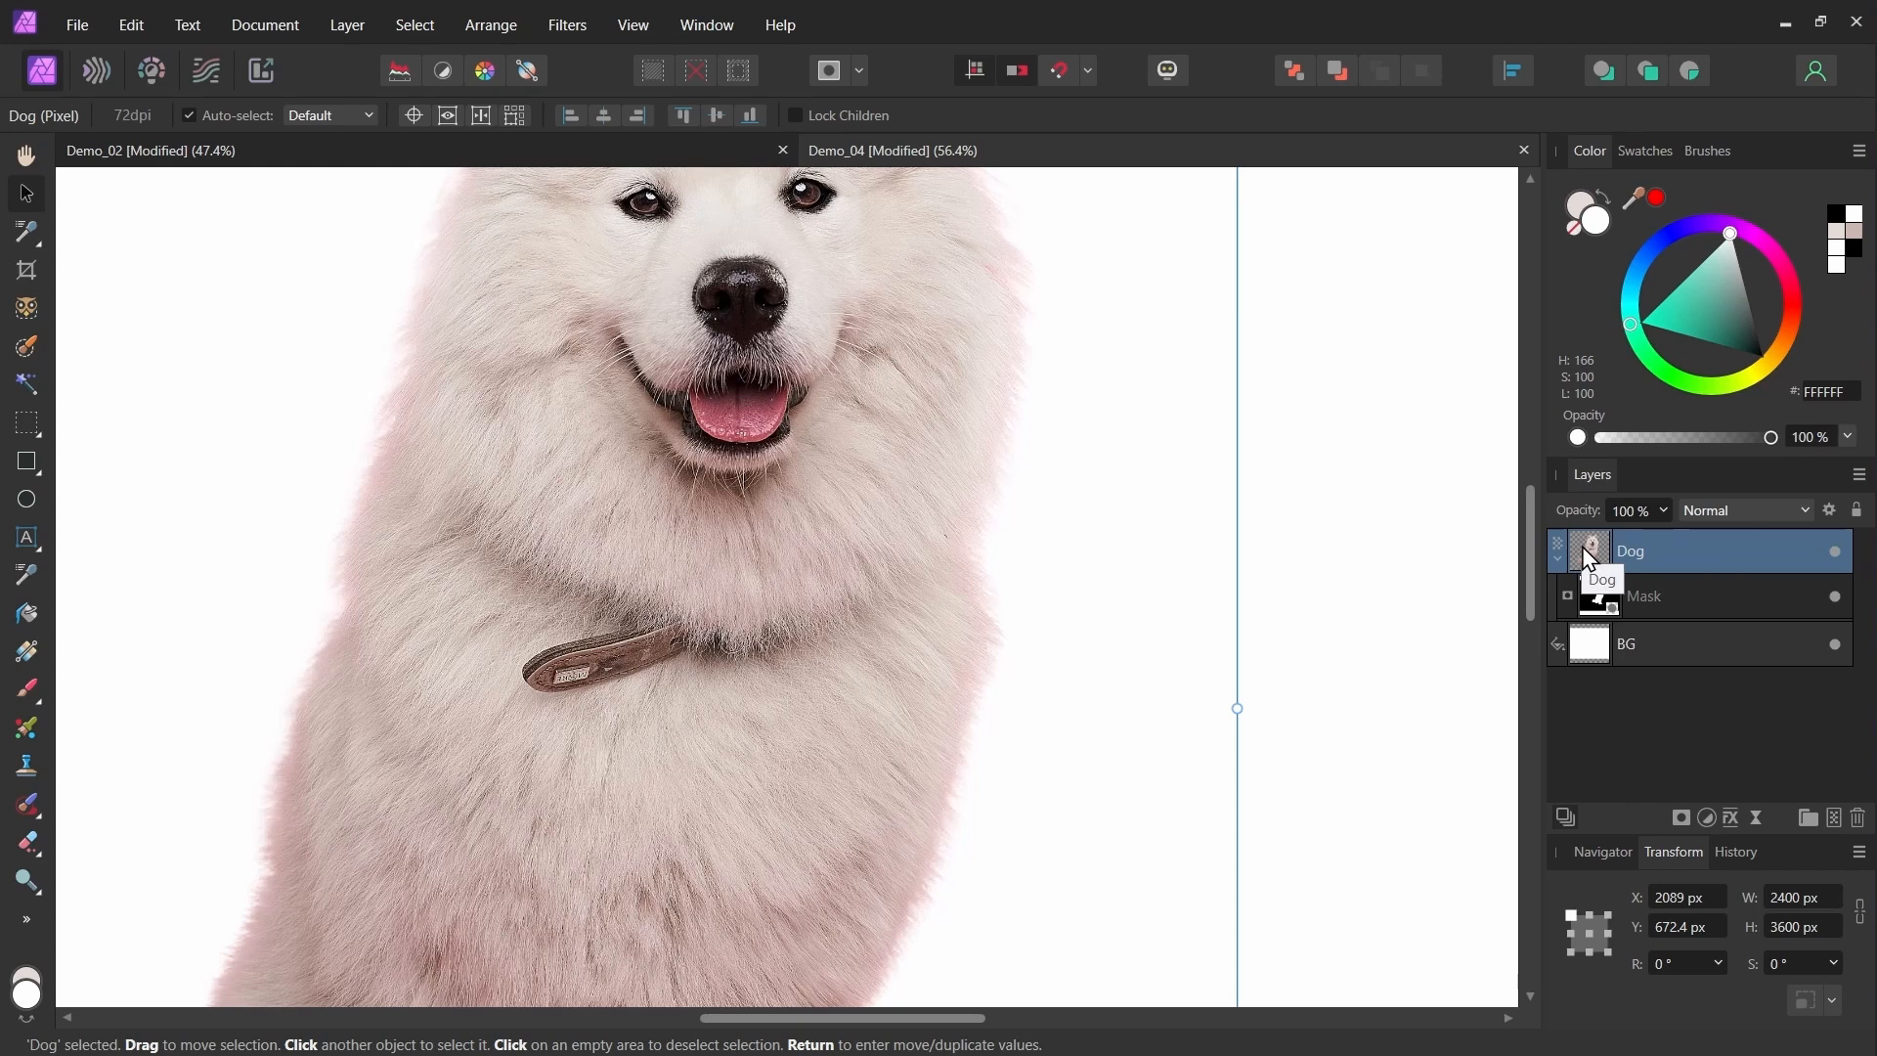
{"action": "key", "text": "ctrl+j"}
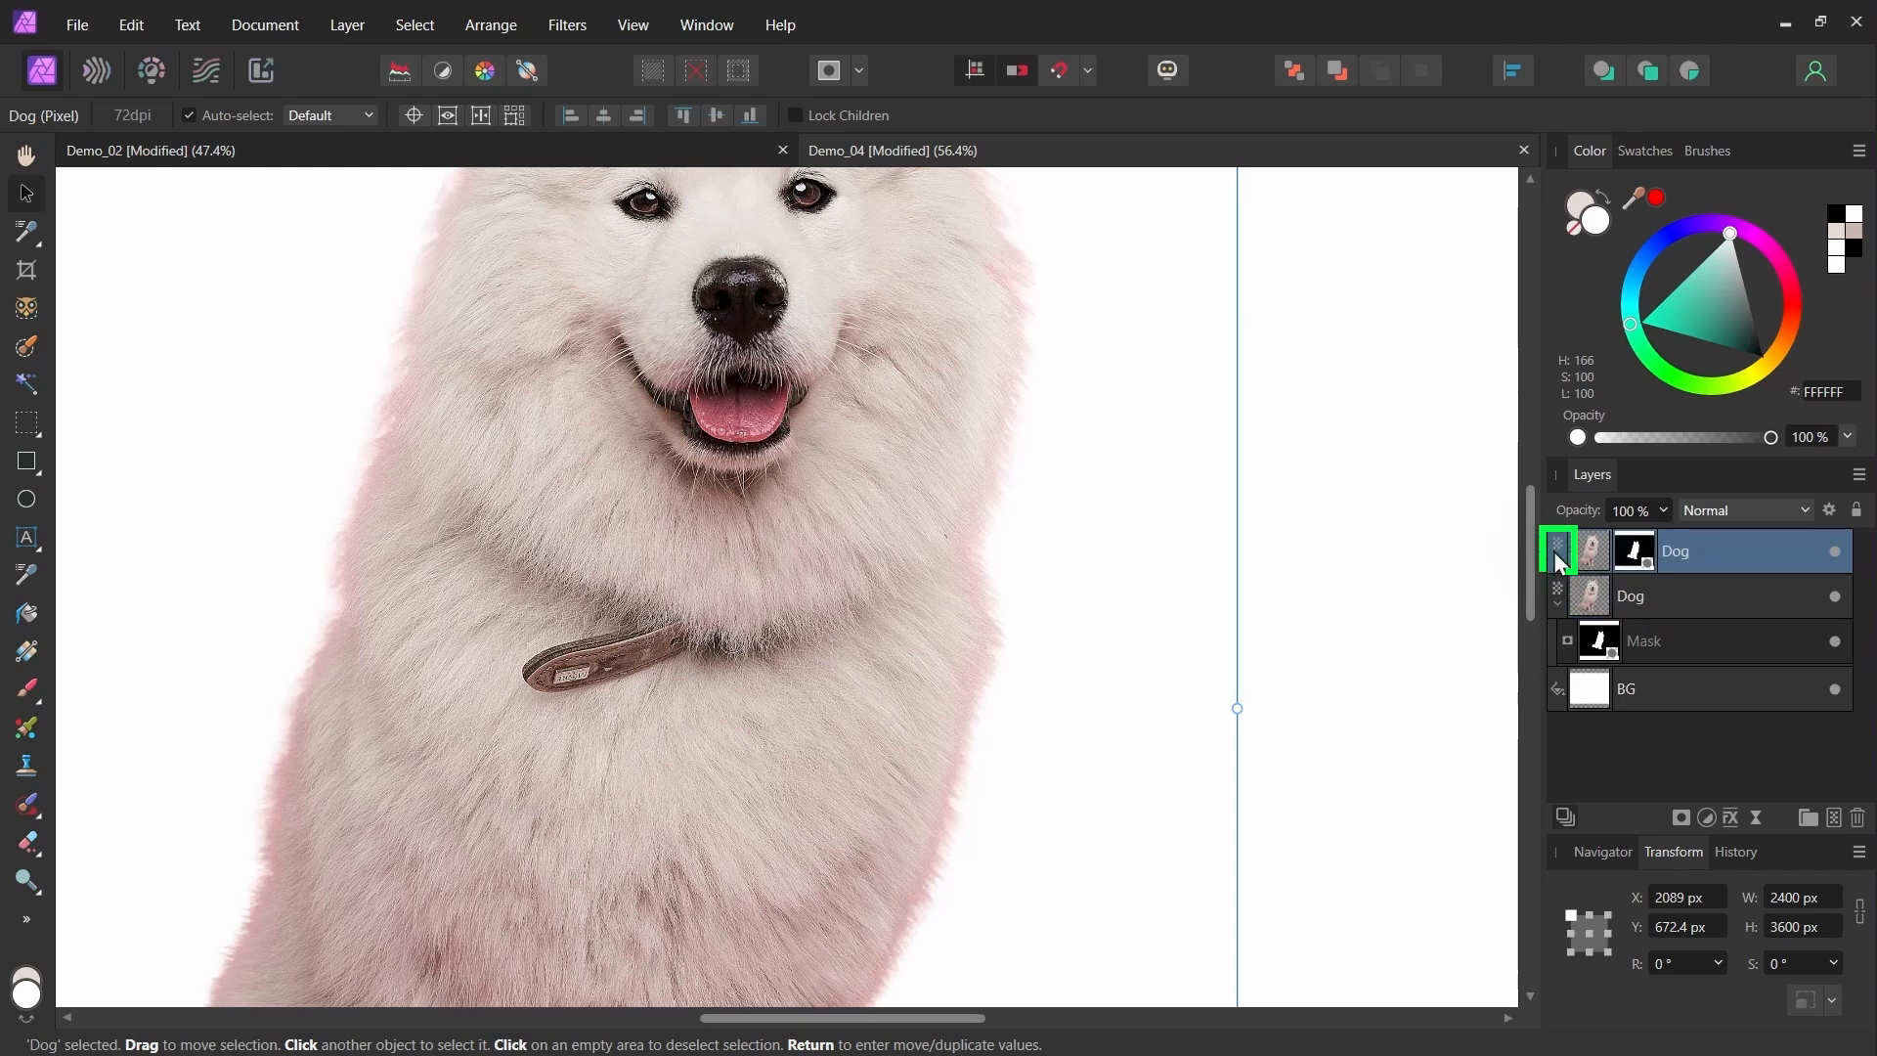
{"action": "left_click", "coordinate": [1557, 558]}
{"action": "left_click", "coordinate": [1623, 596]}
{"action": "left_click", "coordinate": [1856, 817]}
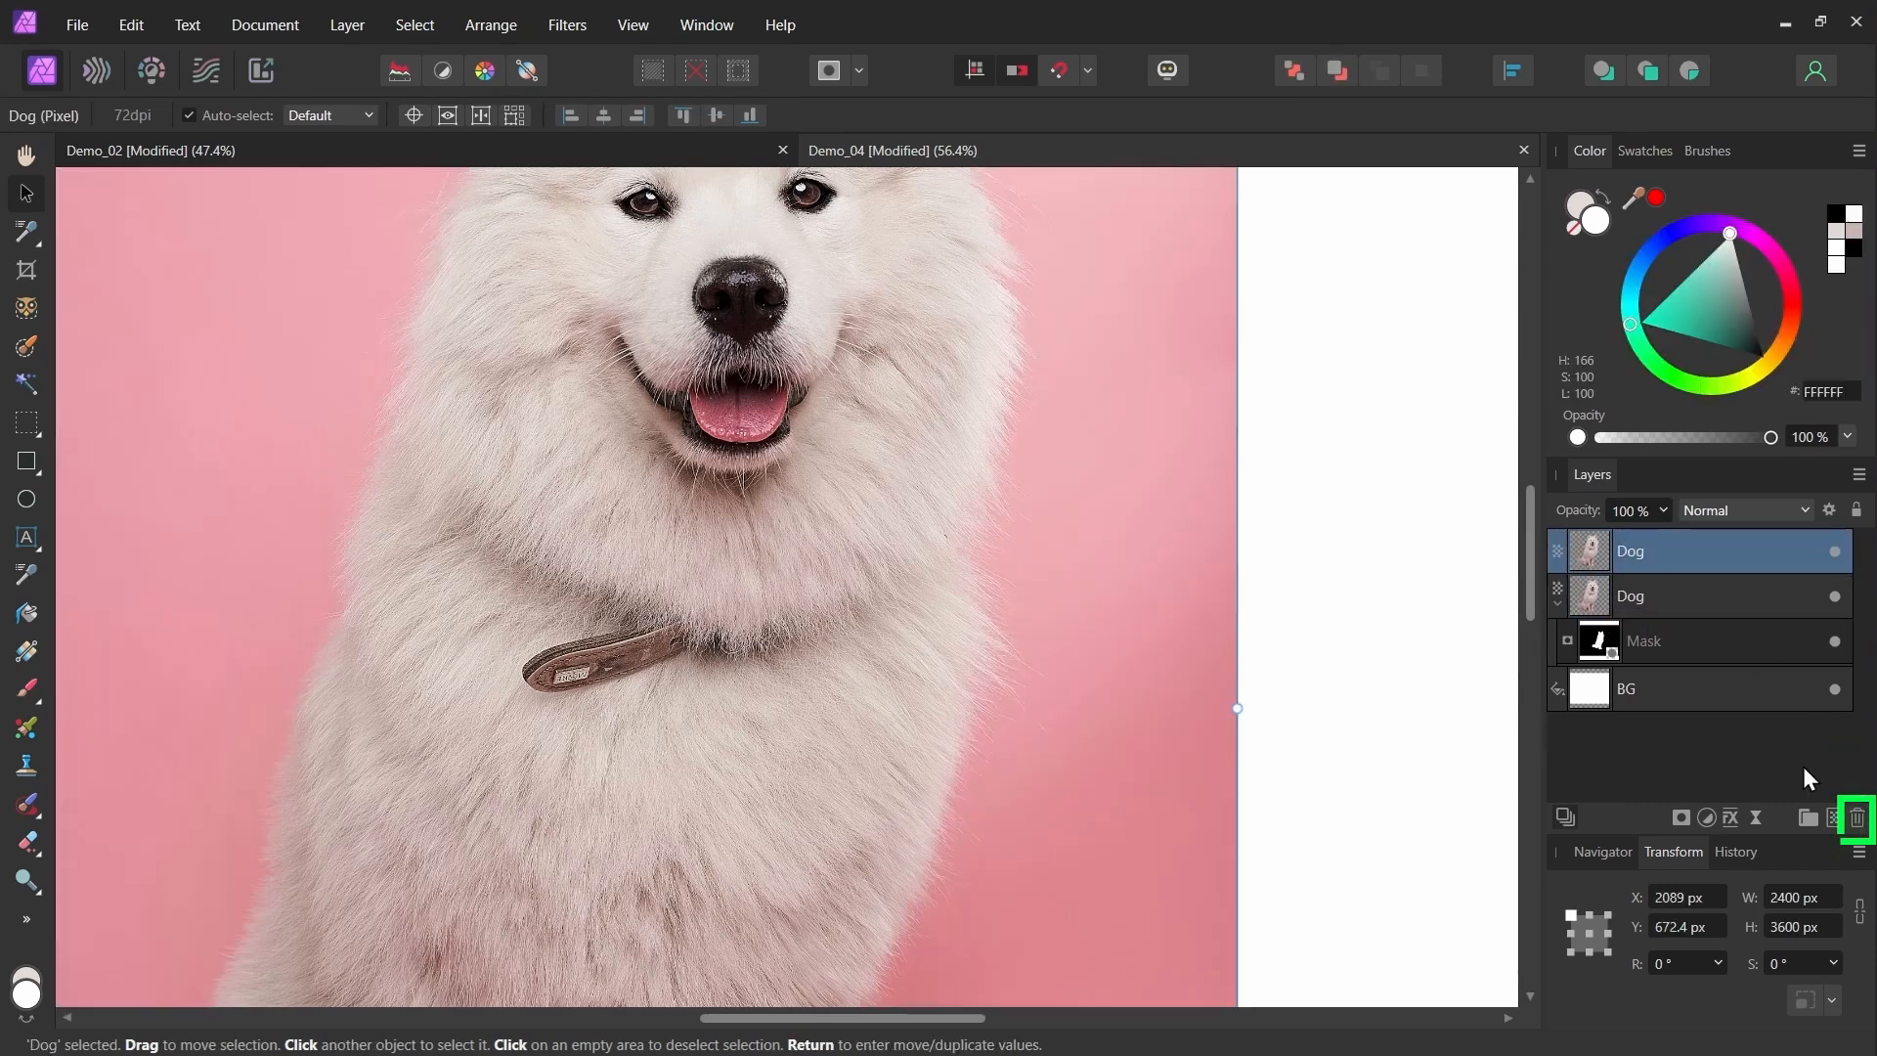
Rename the lower masked layer "Dog - Mask", hide it, and select the unmasked Dog layer.
{"action": "double_click", "coordinate": [1630, 596]}
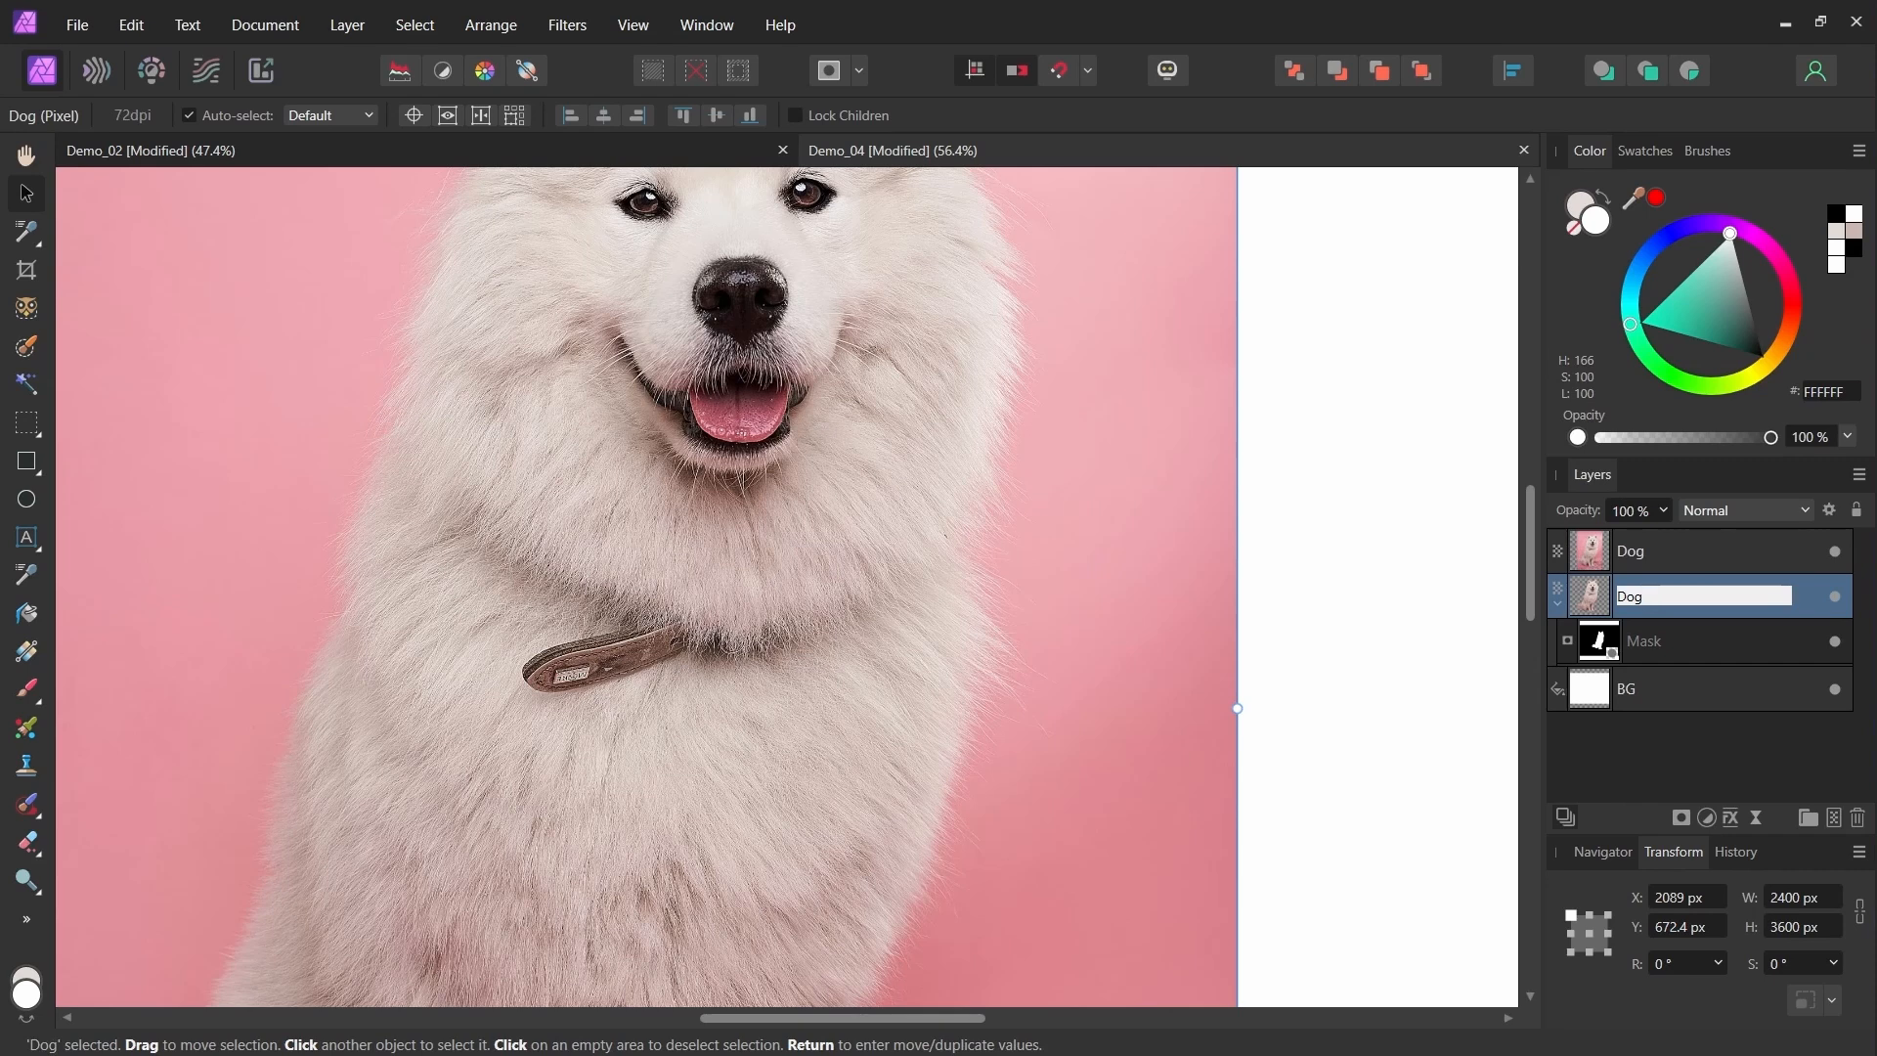
{"action": "key", "text": "Return"}
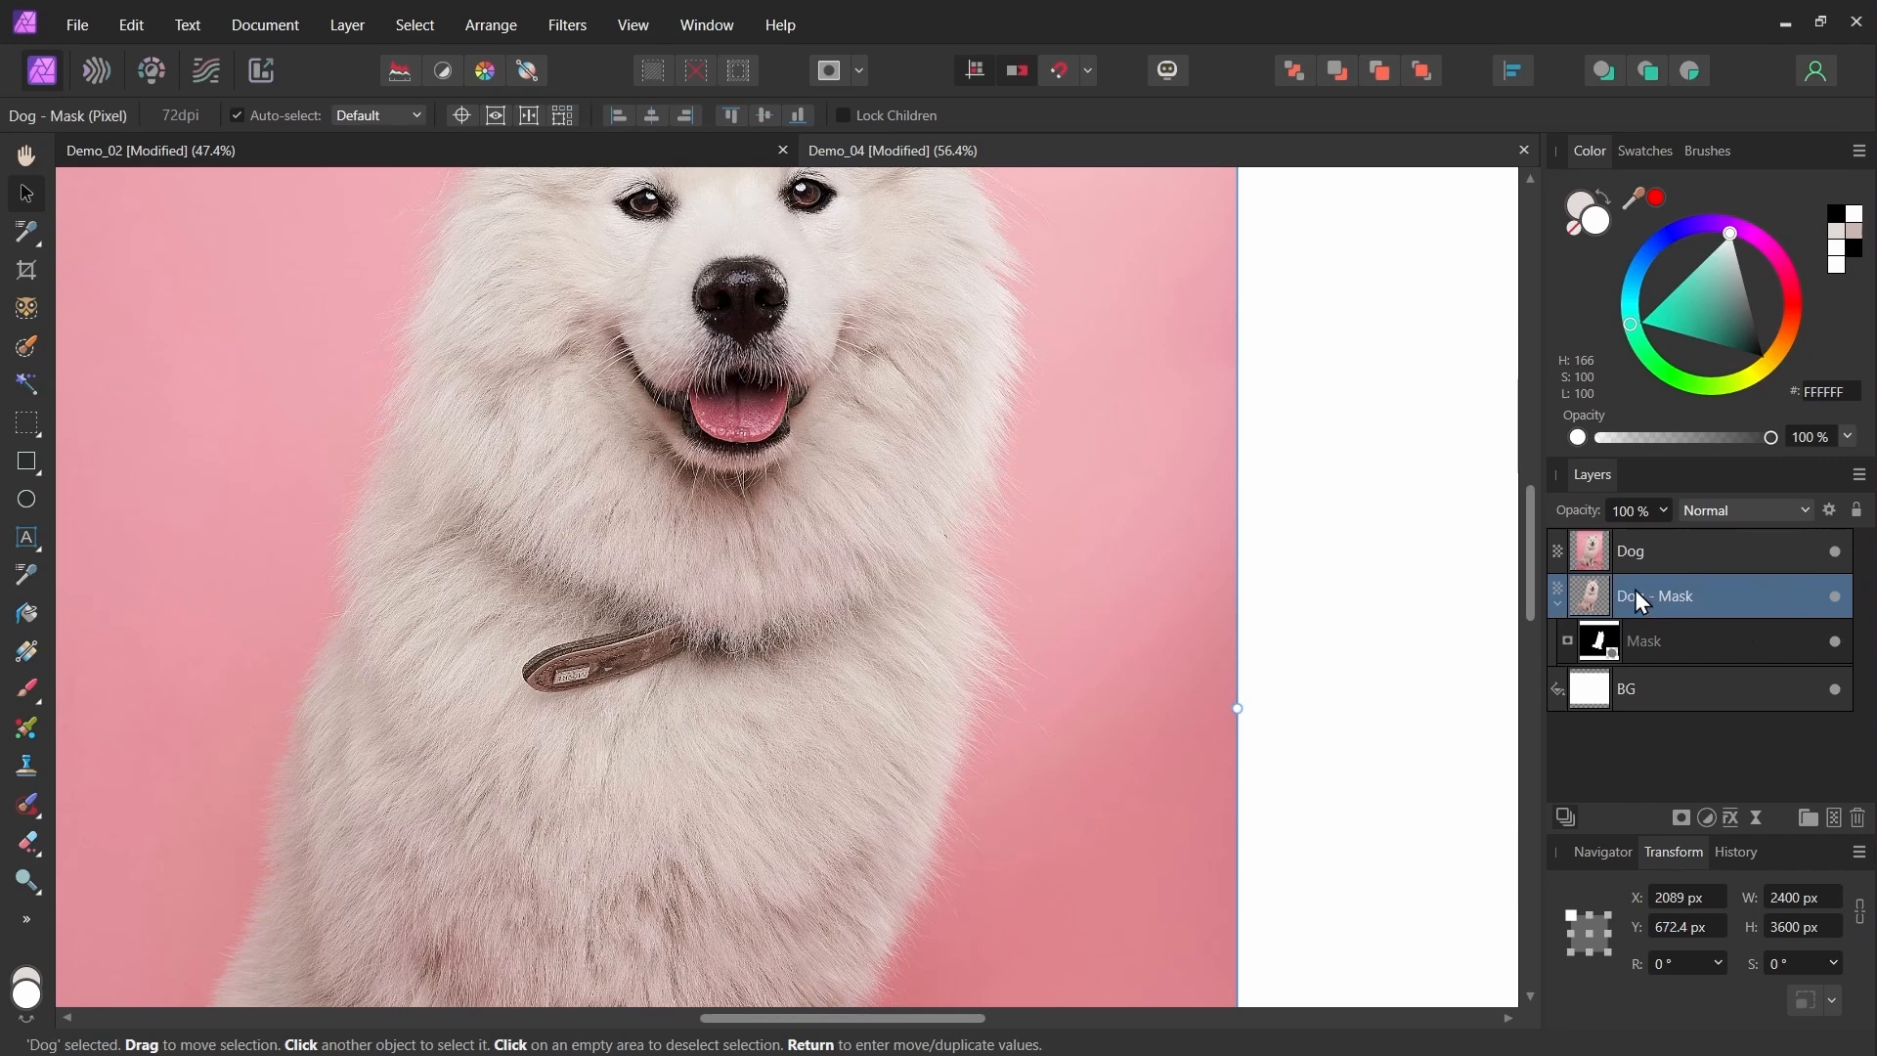
{"action": "left_click", "coordinate": [1835, 596]}
{"action": "left_click", "coordinate": [1720, 551]}
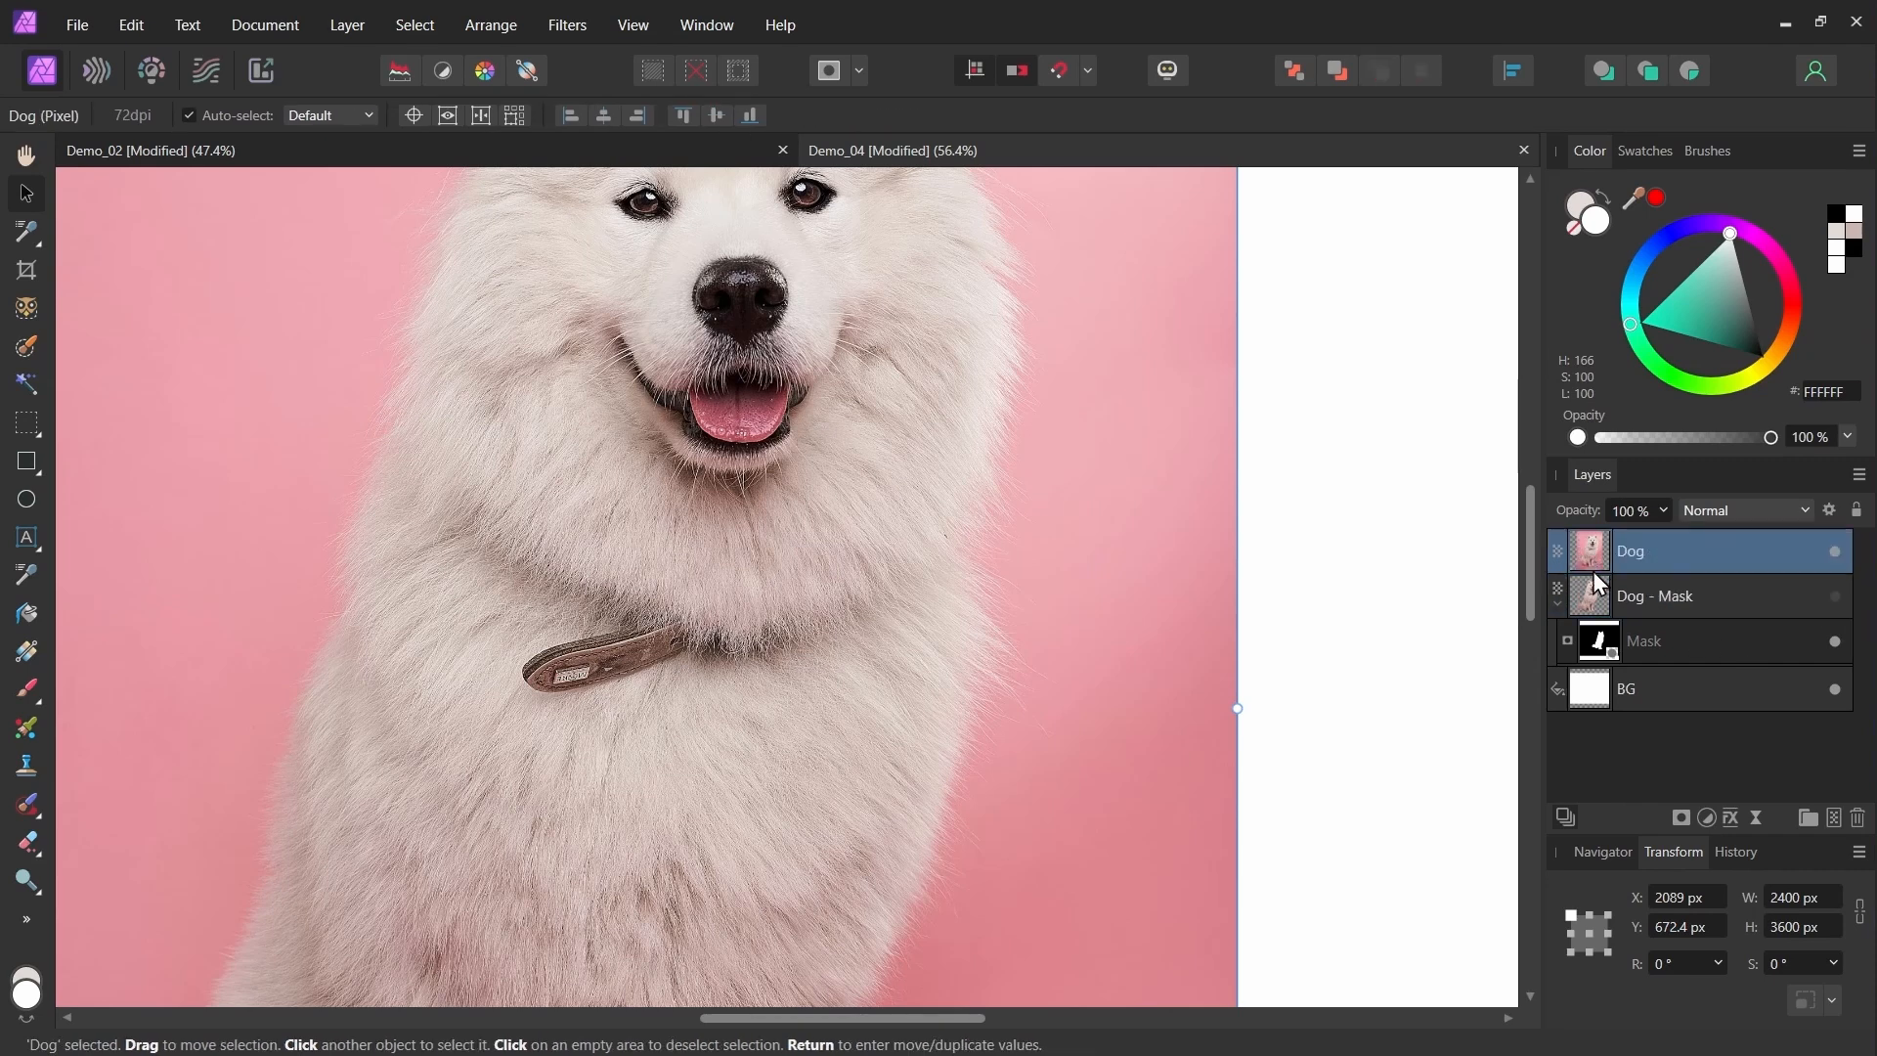
Select the dog on the unmasked Dog layer by framing it with the Object Selection tool.
{"action": "scroll", "coordinate": [1053, 389], "scroll_direction": "down", "scroll_amount": 4}
{"action": "scroll", "coordinate": [1053, 389], "scroll_direction": "down", "scroll_amount": 1}
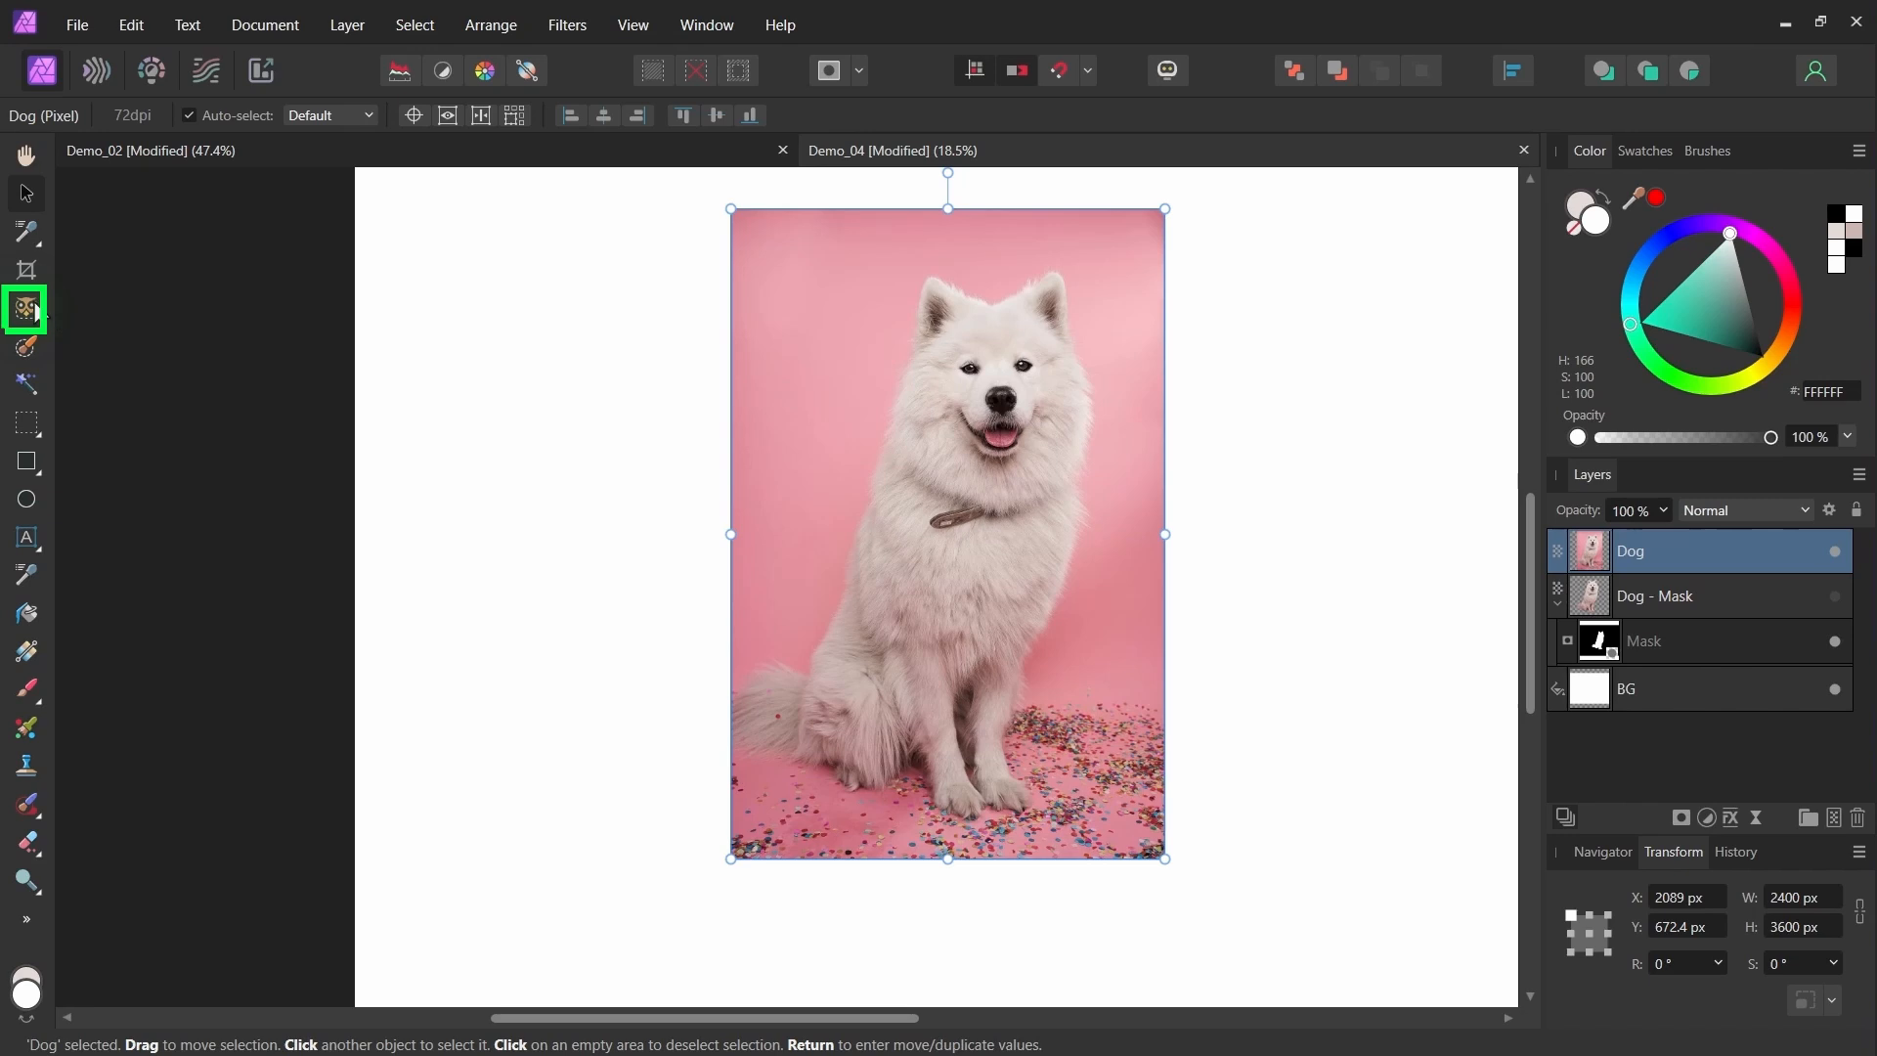
{"action": "left_click", "coordinate": [29, 309]}
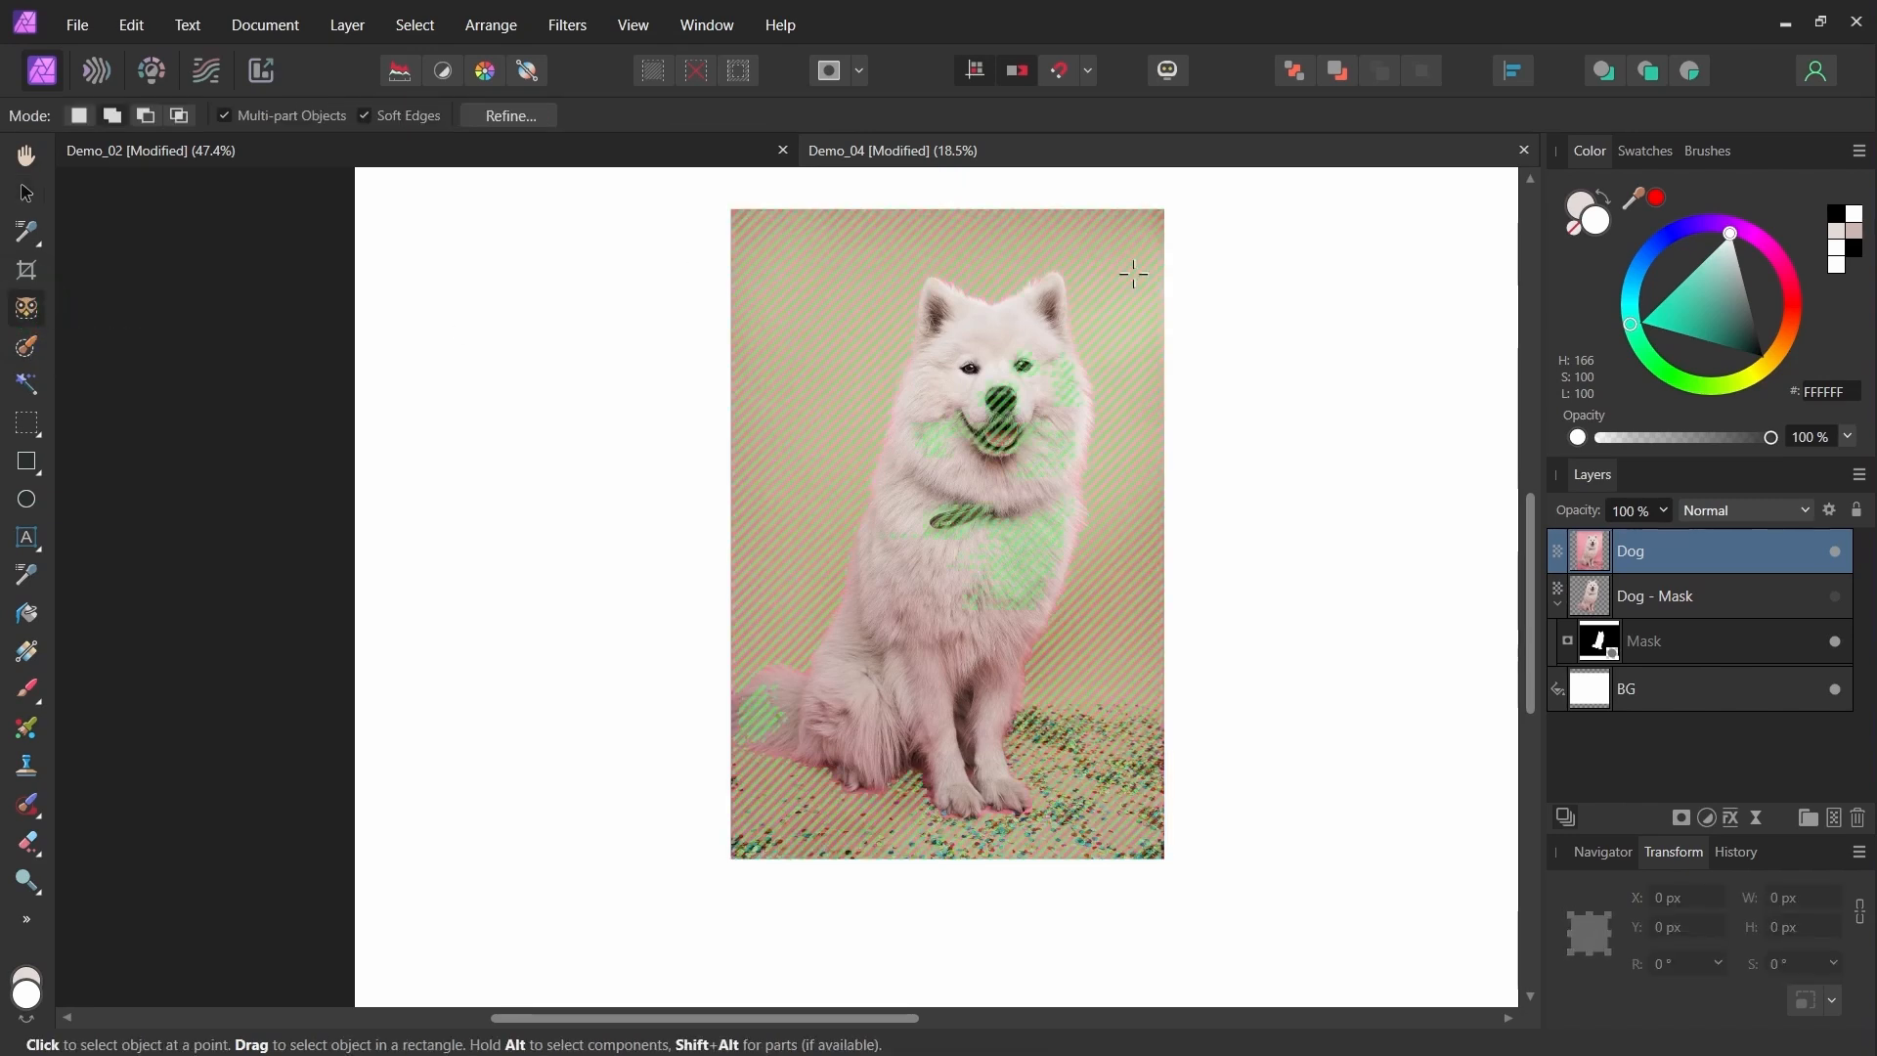
{"action": "left_click_drag", "start_coordinate": [1134, 263], "coordinate": [738, 839]}
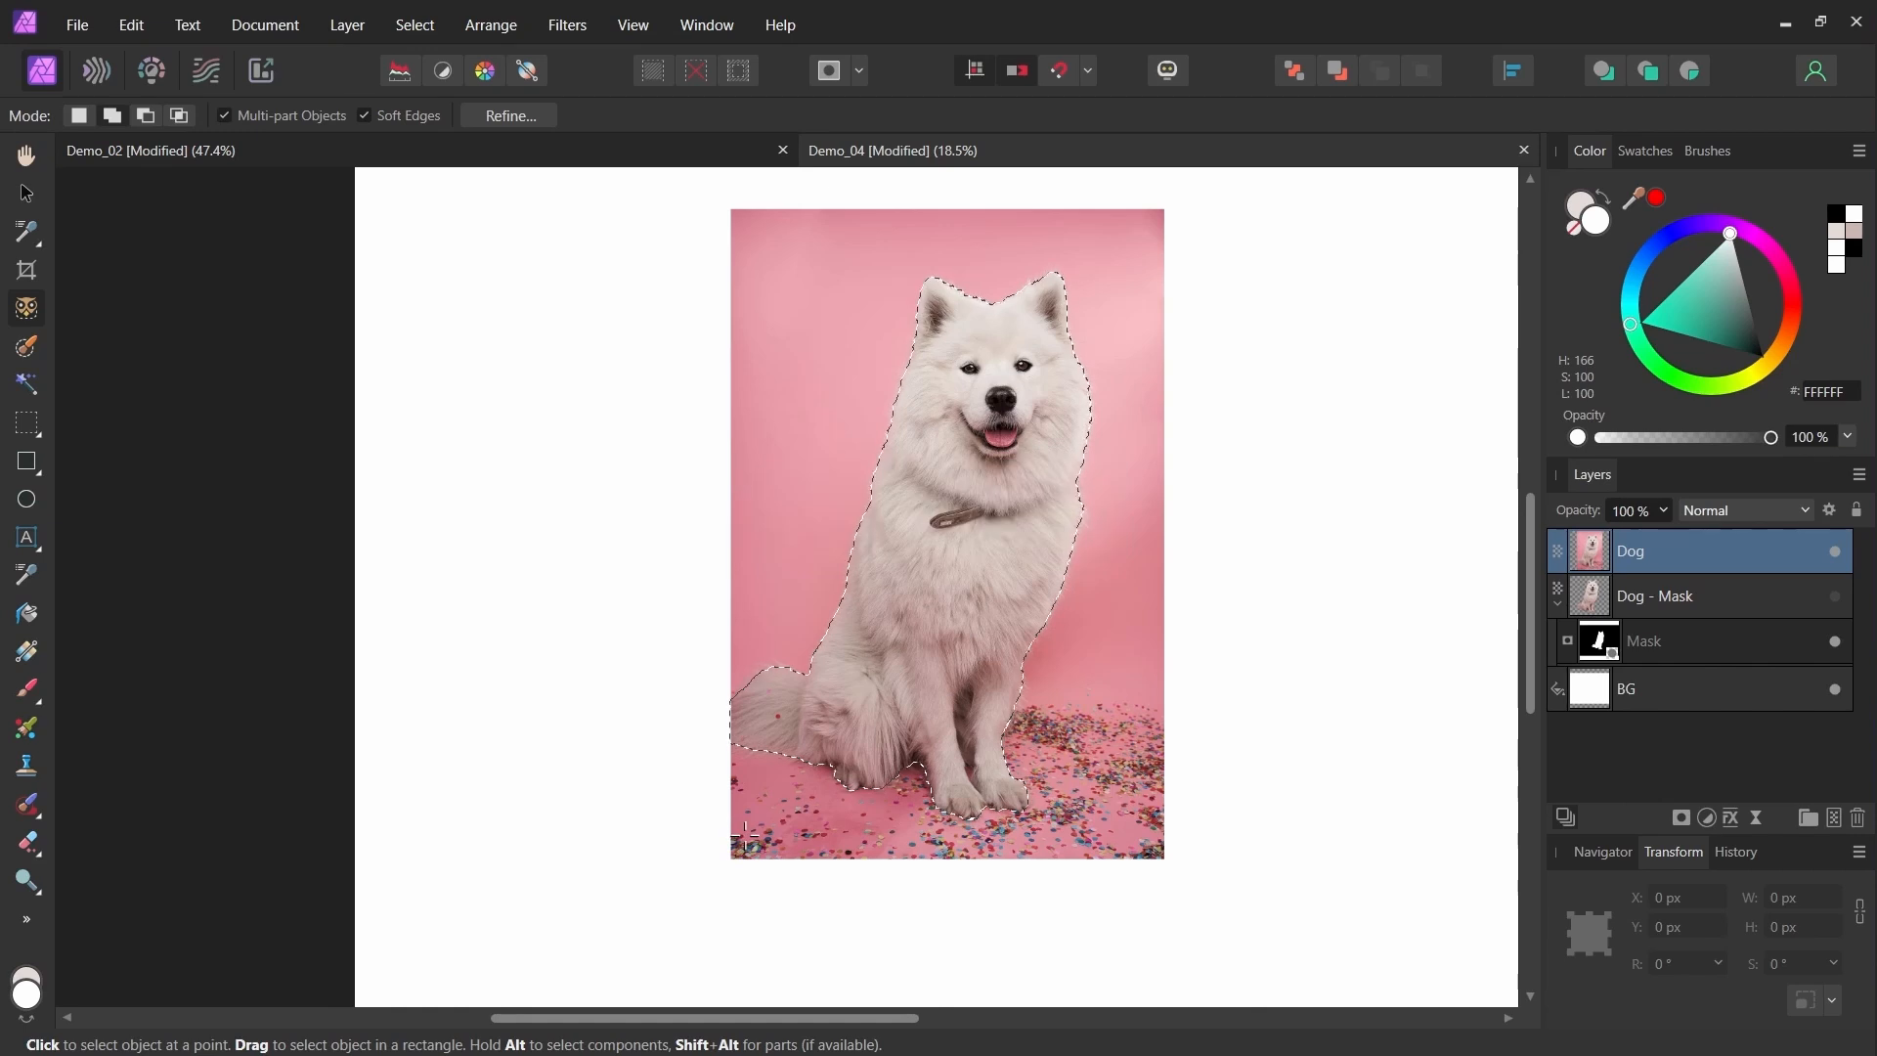
Open Refine Selection and paint along the dog's edges with the Matte adjustment brush at 68 px.
{"action": "left_click", "coordinate": [495, 117]}
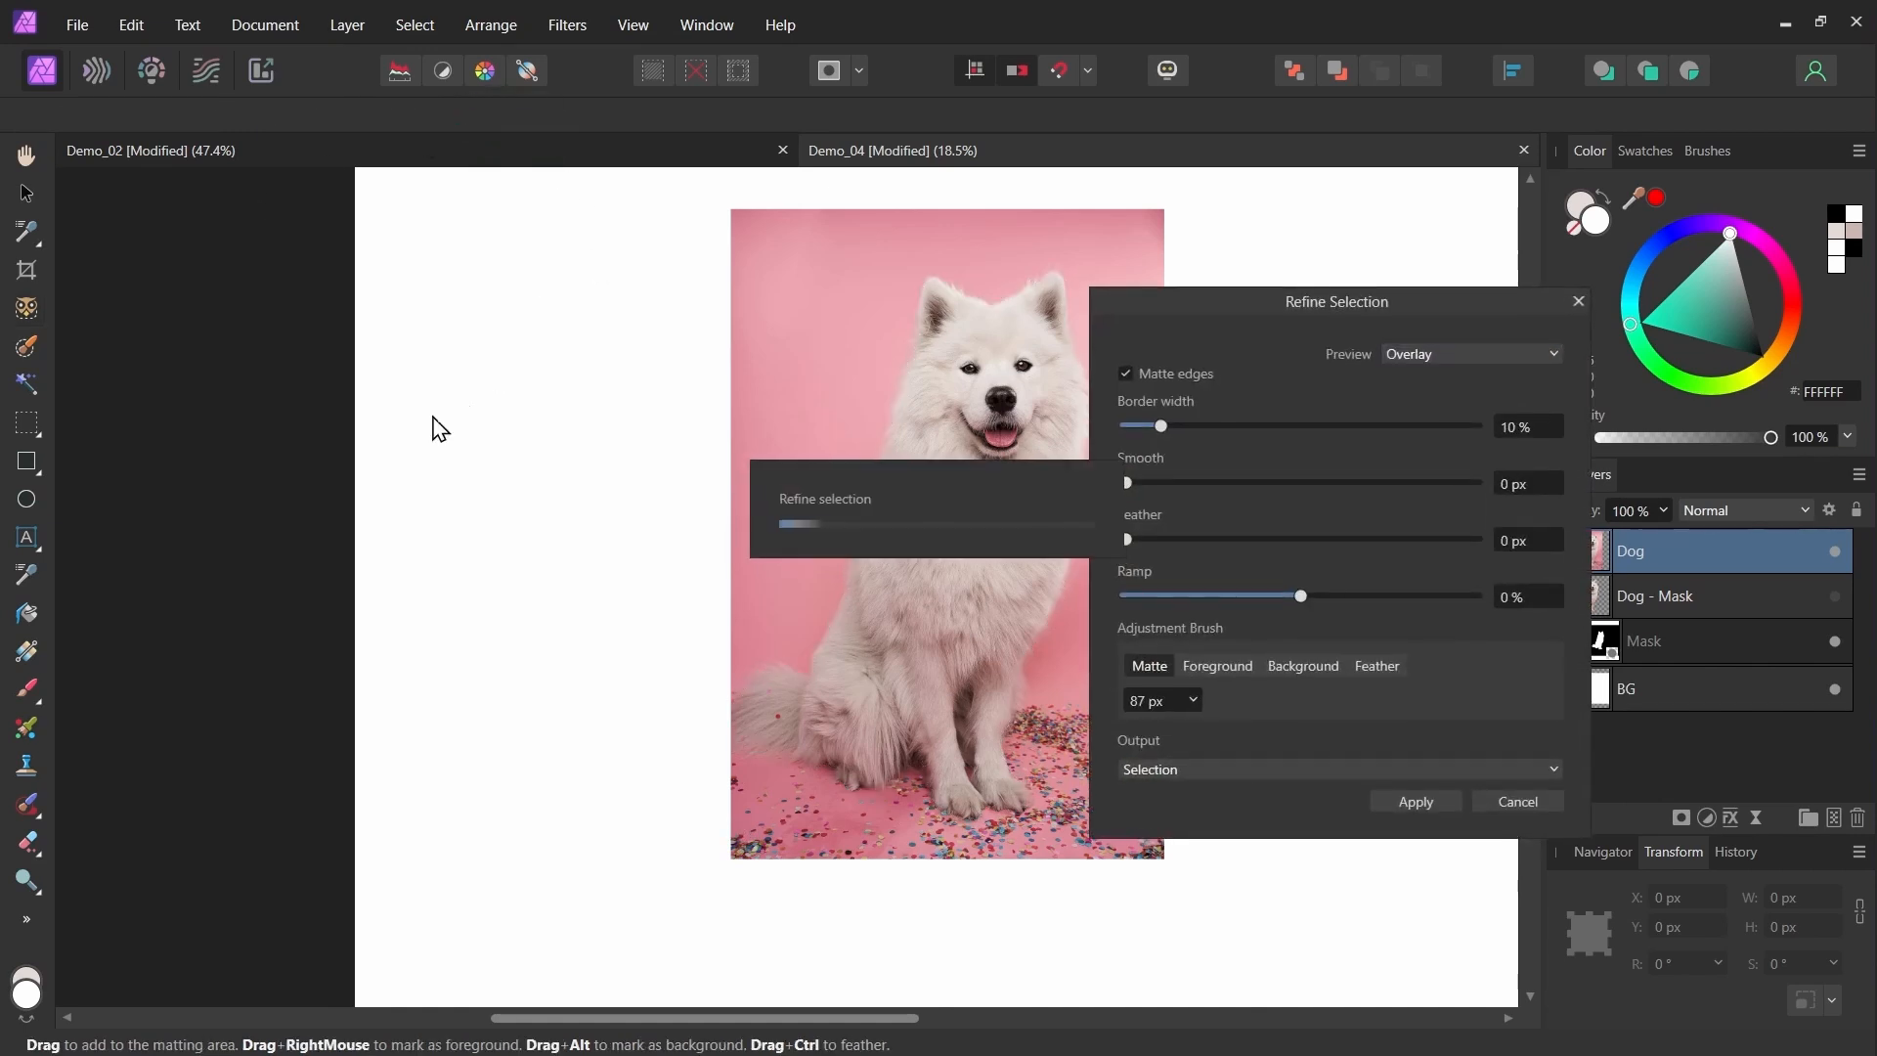
{"action": "left_click_drag", "start_coordinate": [826, 758], "coordinate": [836, 721]}
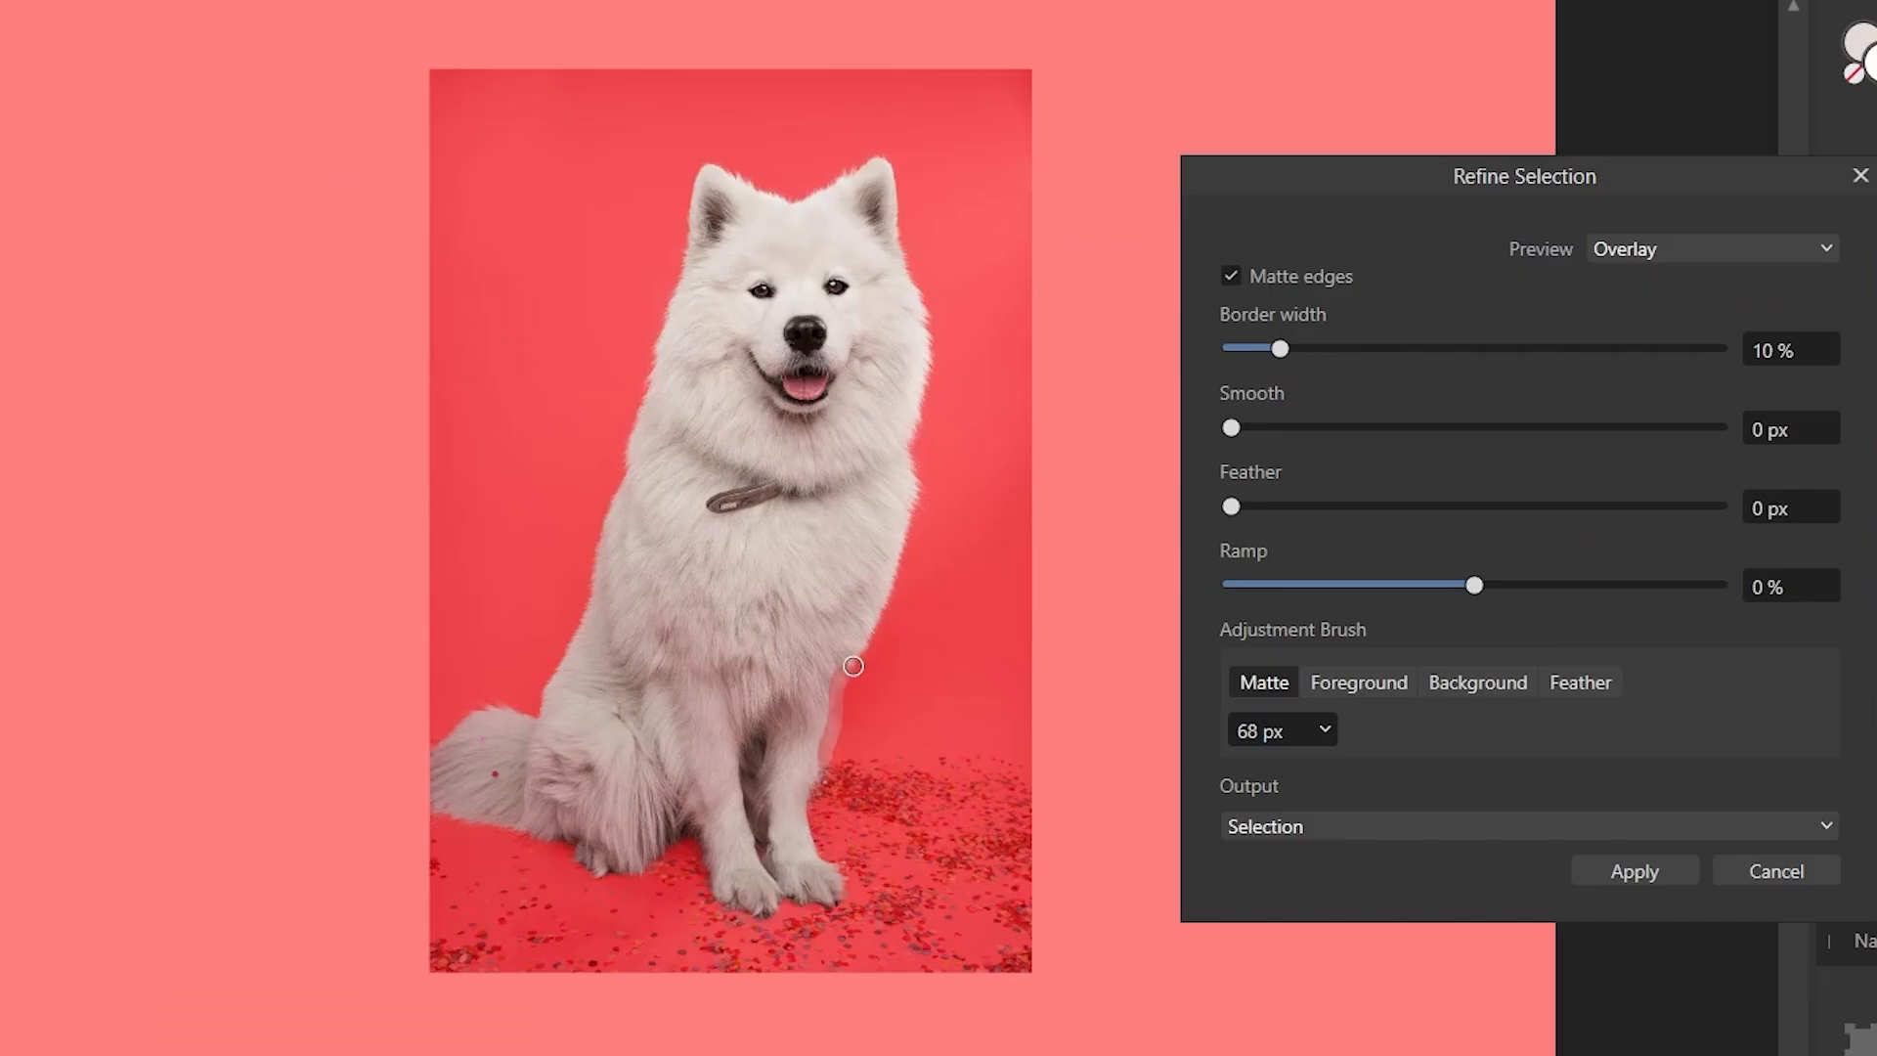
{"action": "mouse_move", "coordinate": [895, 587]}
{"action": "left_mouse_down"}
{"action": "mouse_move", "coordinate": [924, 359]}
{"action": "mouse_move", "coordinate": [913, 421]}
{"action": "mouse_move", "coordinate": [927, 383]}
{"action": "mouse_move", "coordinate": [895, 213]}
{"action": "mouse_move", "coordinate": [837, 177]}
{"action": "mouse_move", "coordinate": [694, 195]}
{"action": "mouse_move", "coordinate": [549, 684]}
{"action": "left_mouse_up"}
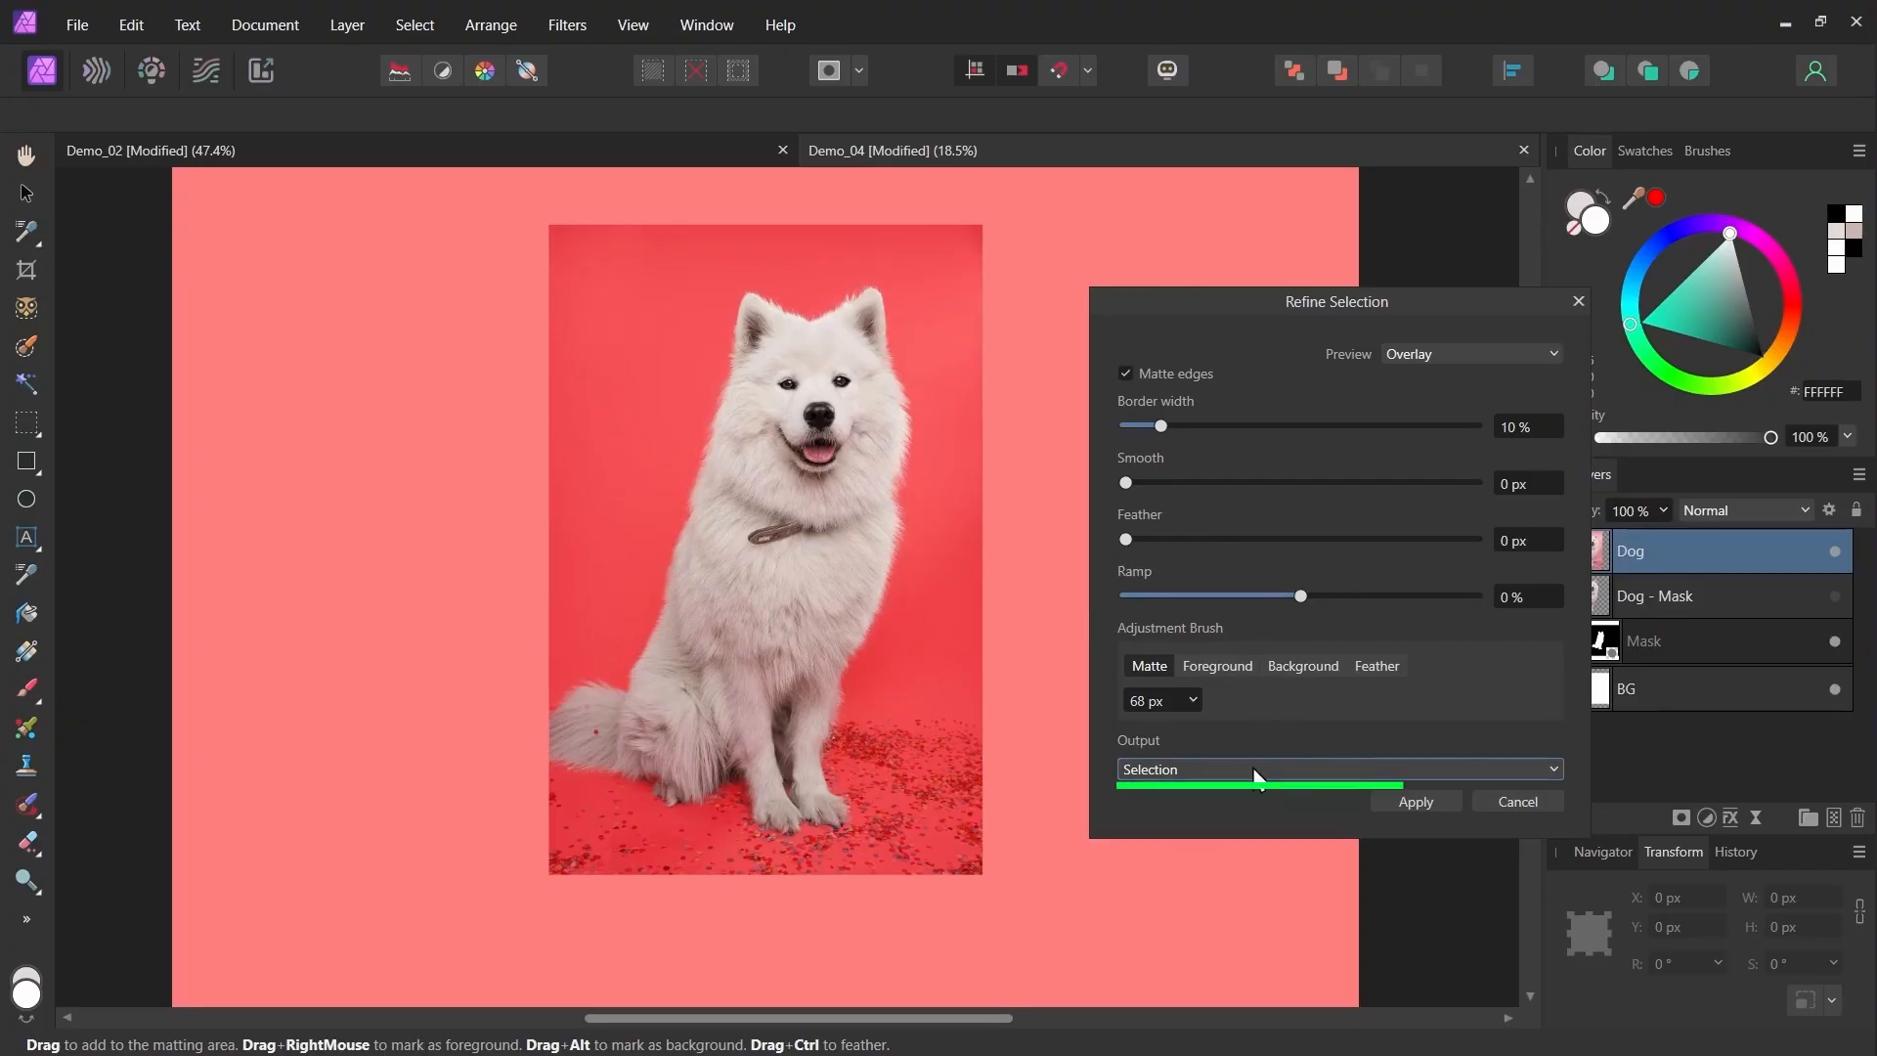
Set the refinement output to New layer with mask and apply it.
{"action": "left_click", "coordinate": [1413, 830]}
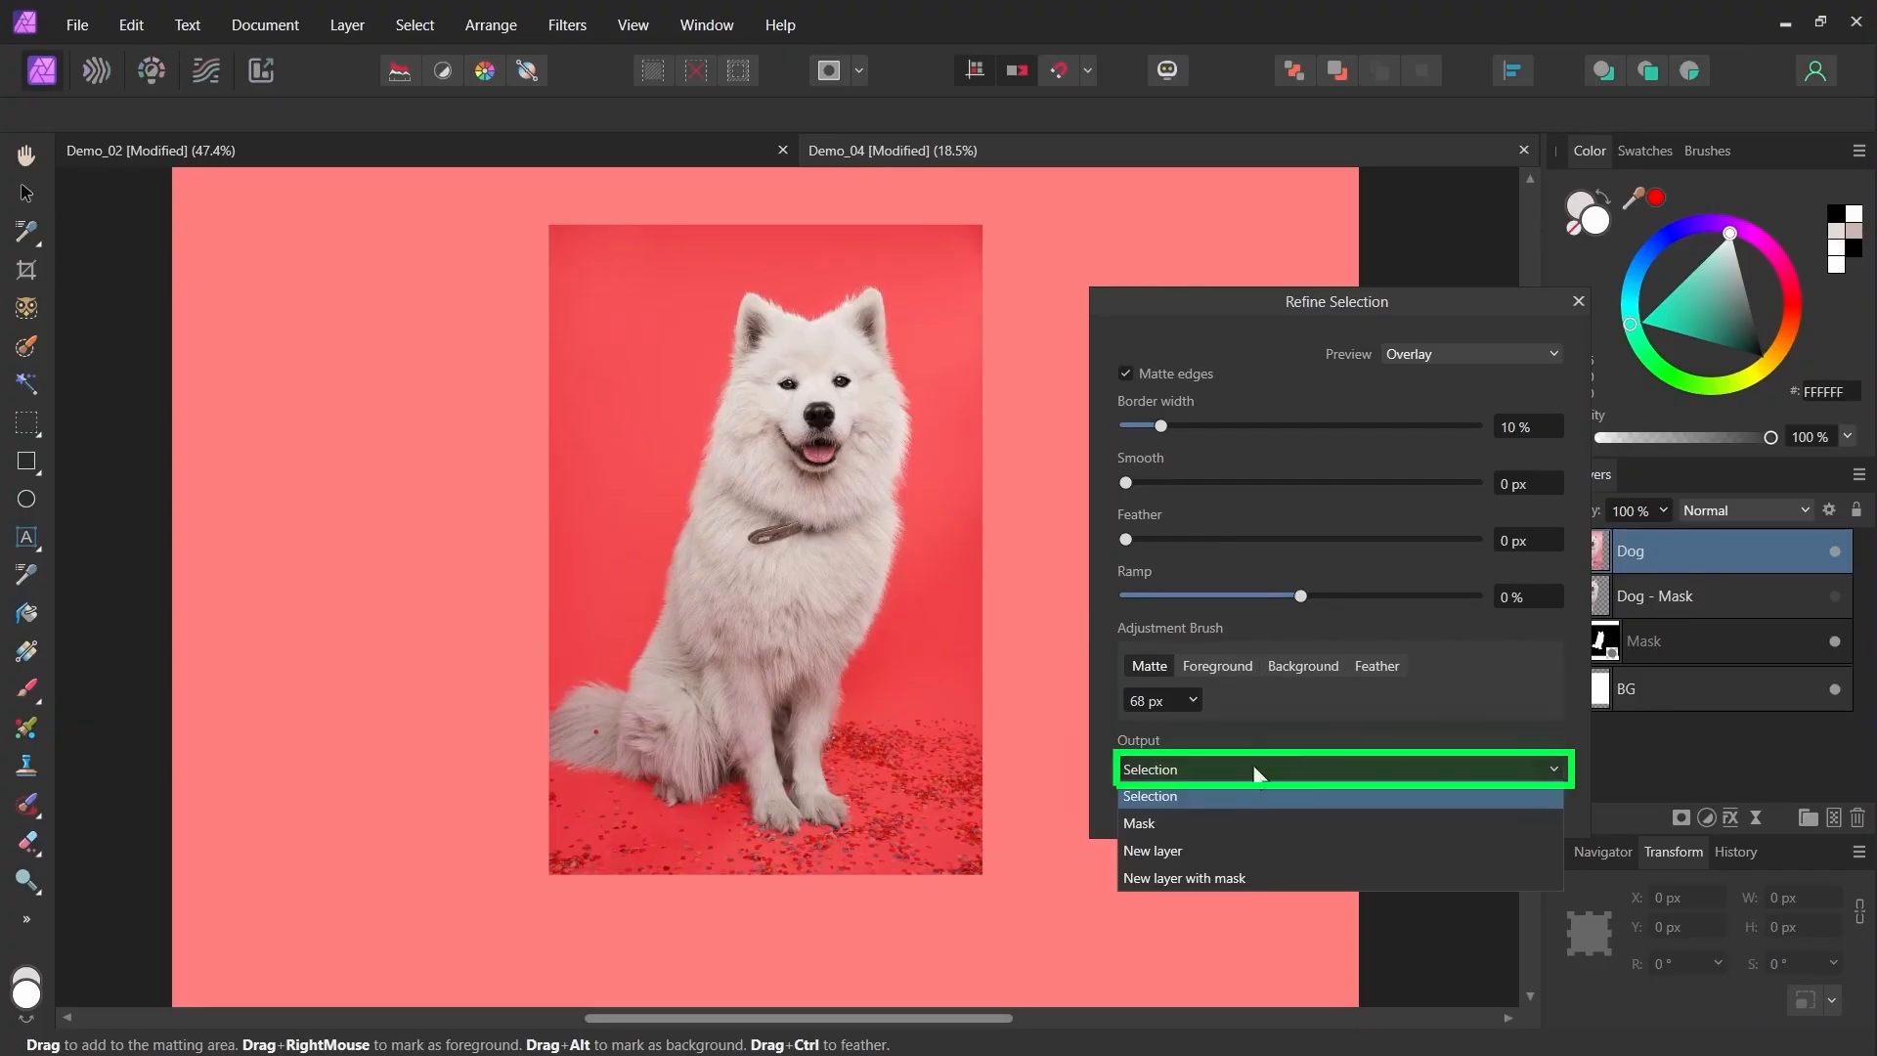
{"action": "left_click", "coordinate": [1197, 879]}
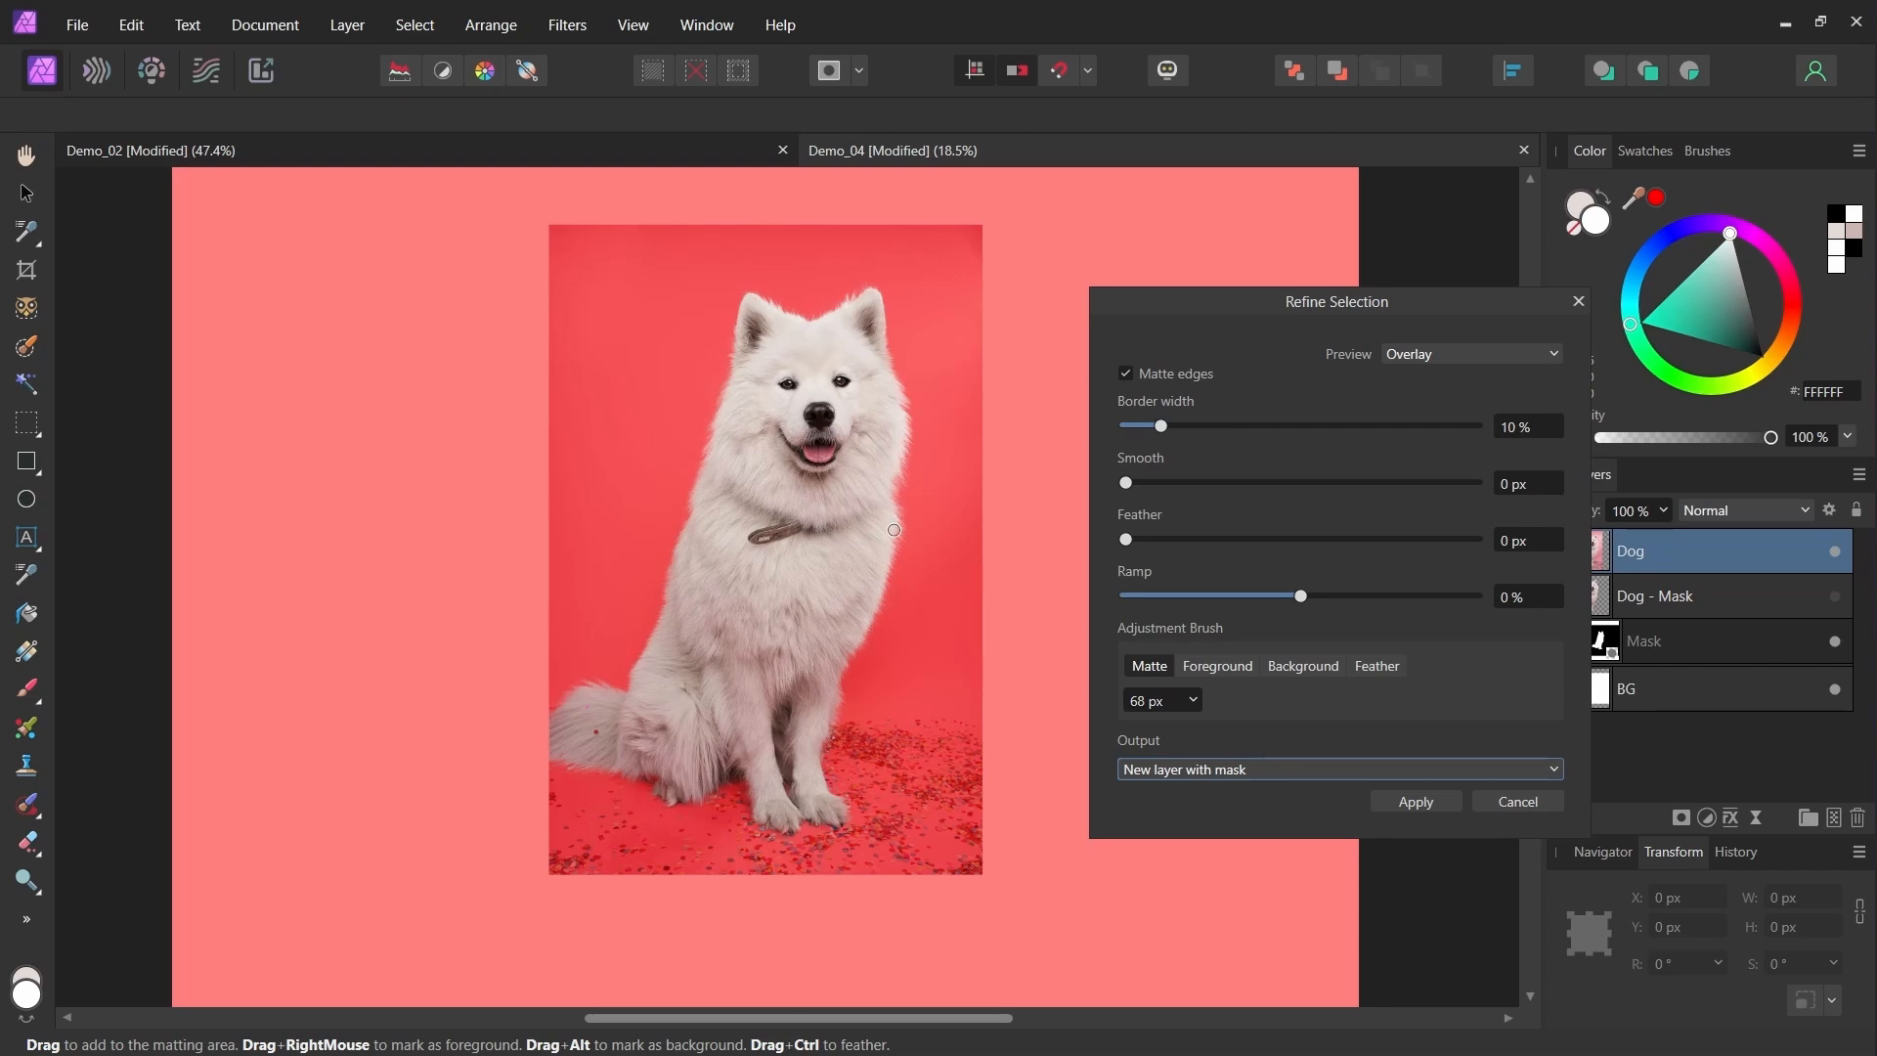
{"action": "left_click", "coordinate": [1422, 801]}
{"action": "scroll", "coordinate": [970, 417], "scroll_direction": "up", "scroll_amount": 6}
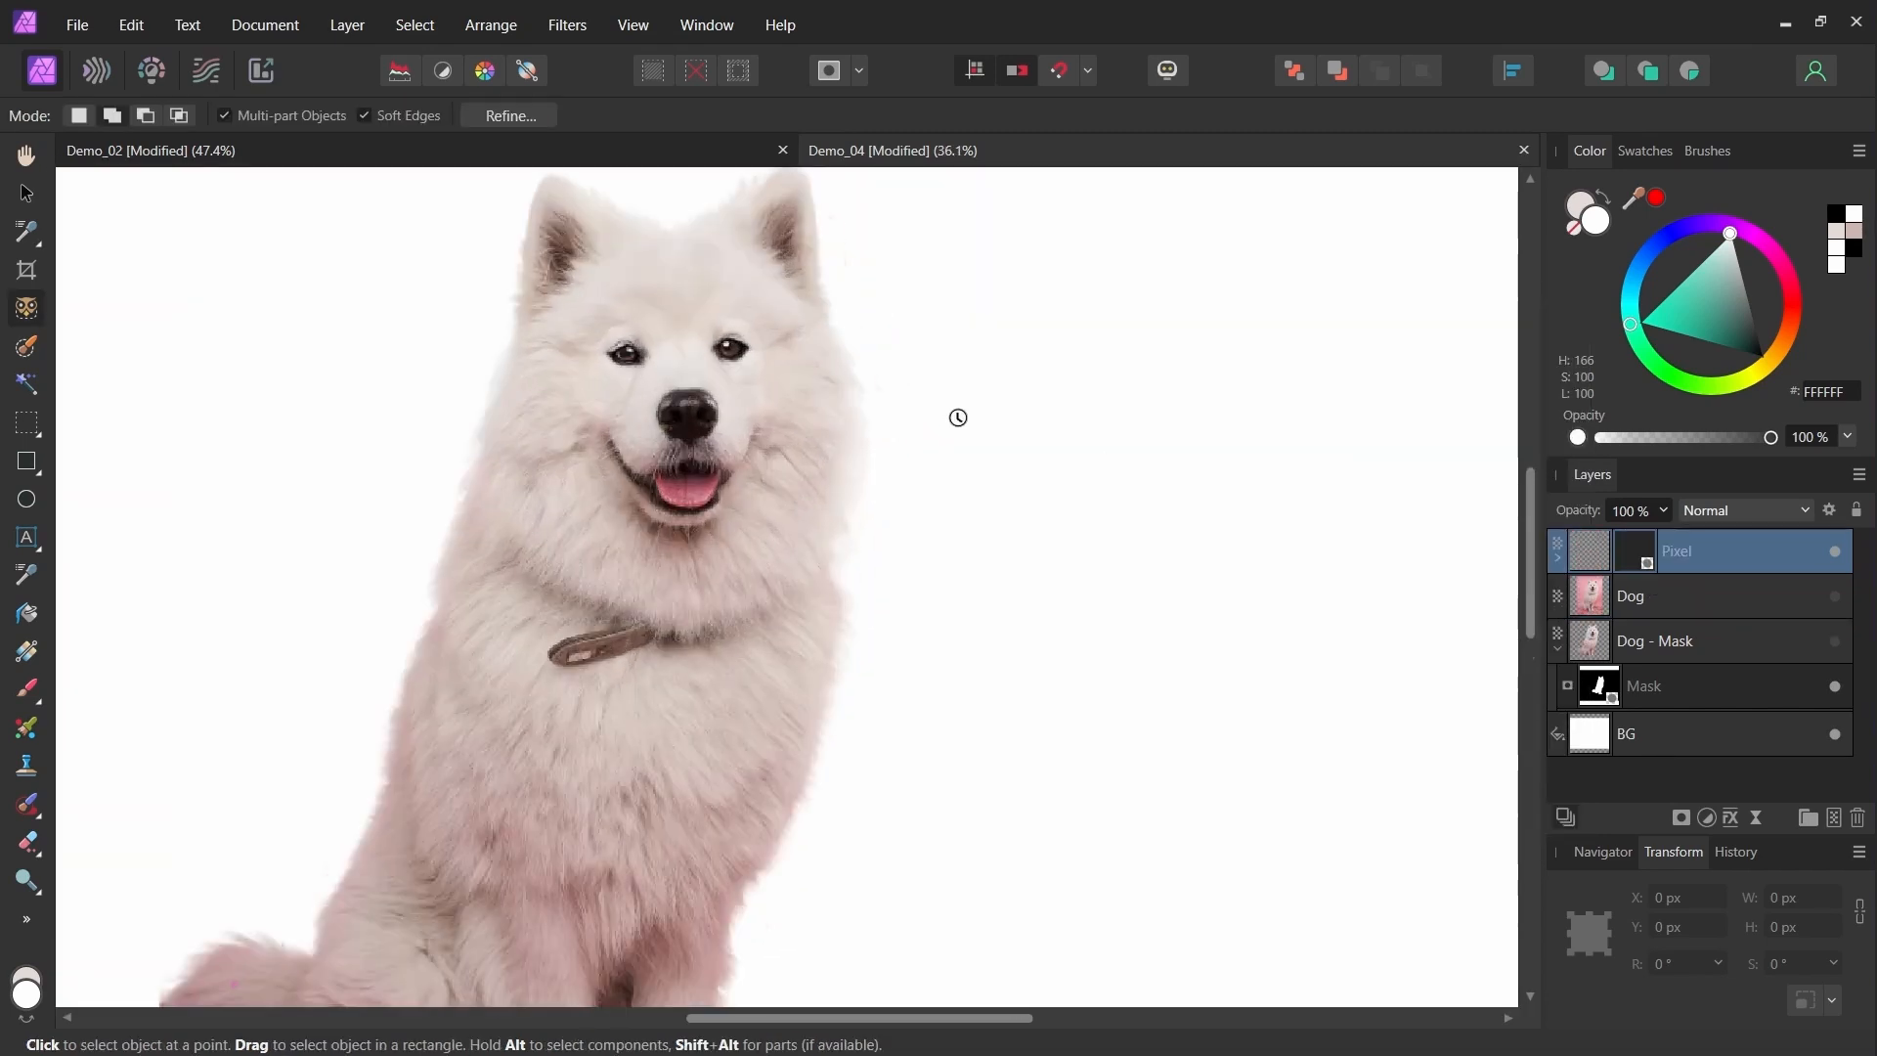
Expand the Dog New Layer Mask layer and toggle its mask off and on to compare the dog's fur edges.
{"action": "key", "text": "v"}
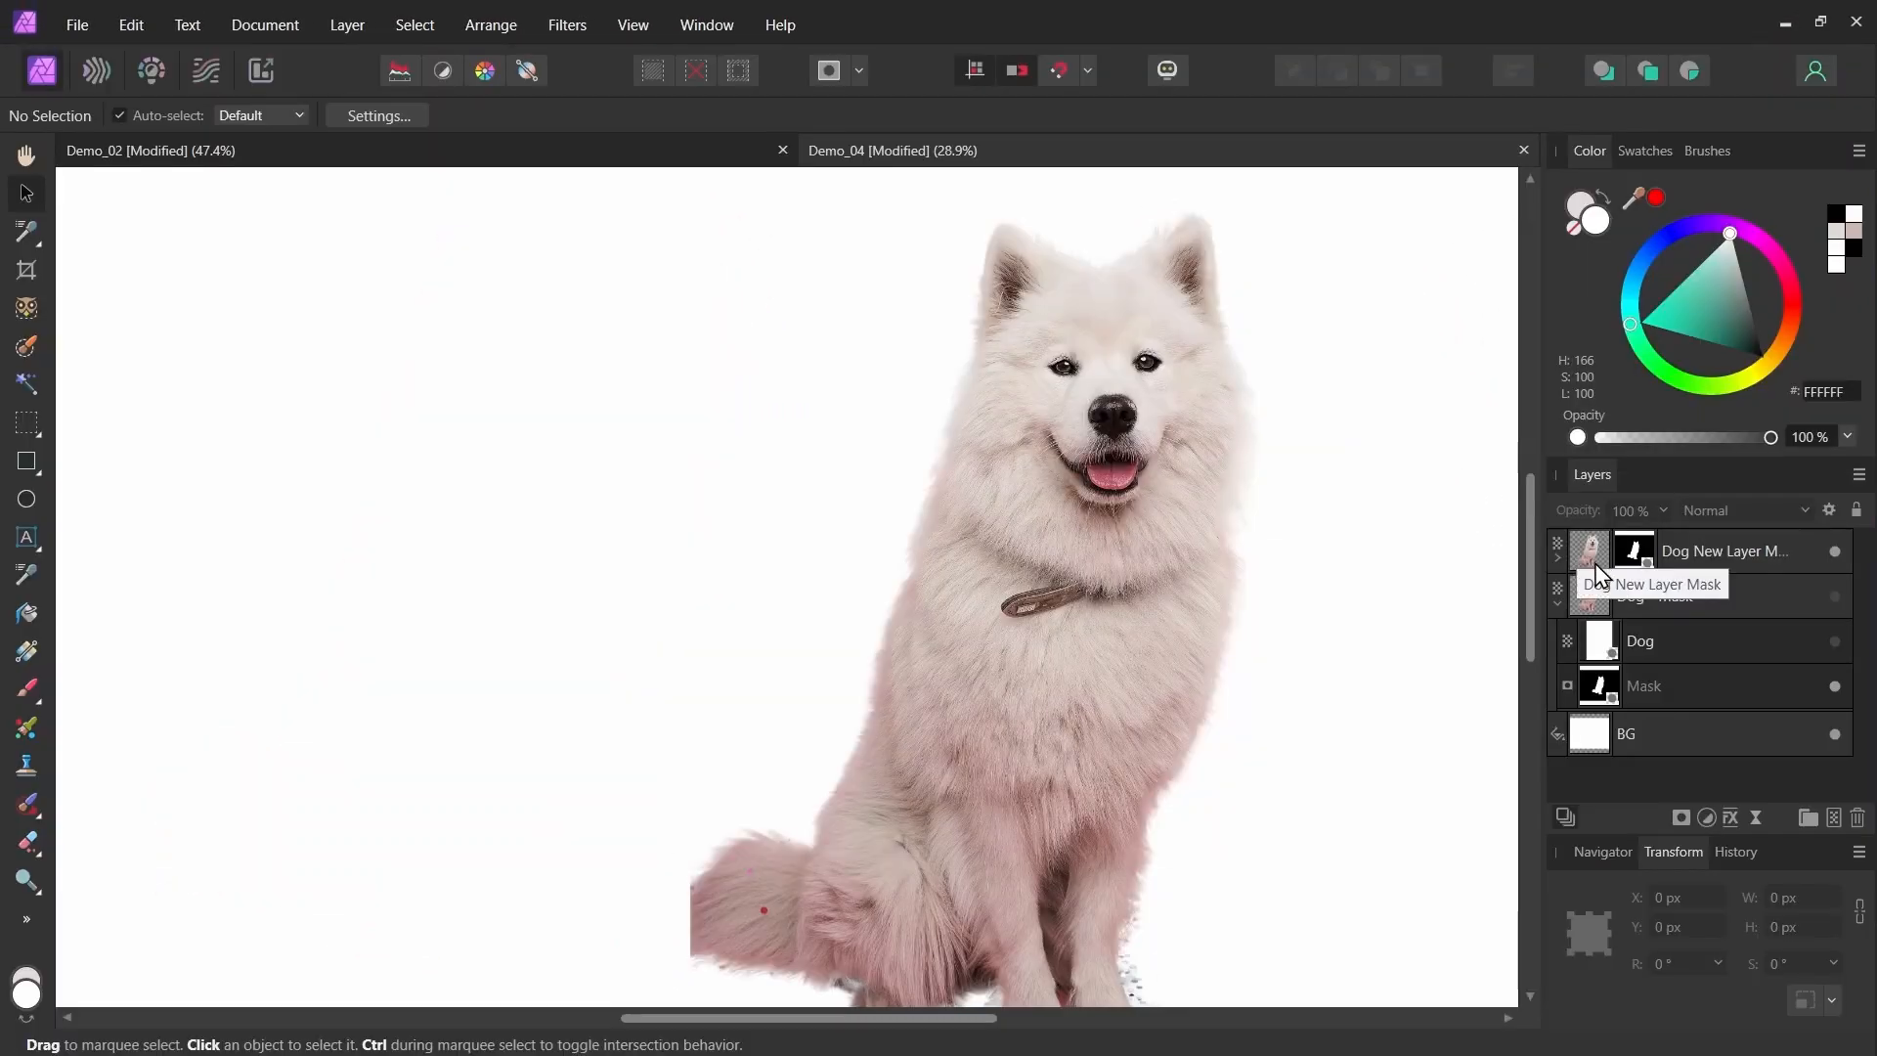
{"action": "left_click", "coordinate": [1558, 555]}
{"action": "scroll", "coordinate": [1320, 430], "scroll_direction": "up", "scroll_amount": 3}
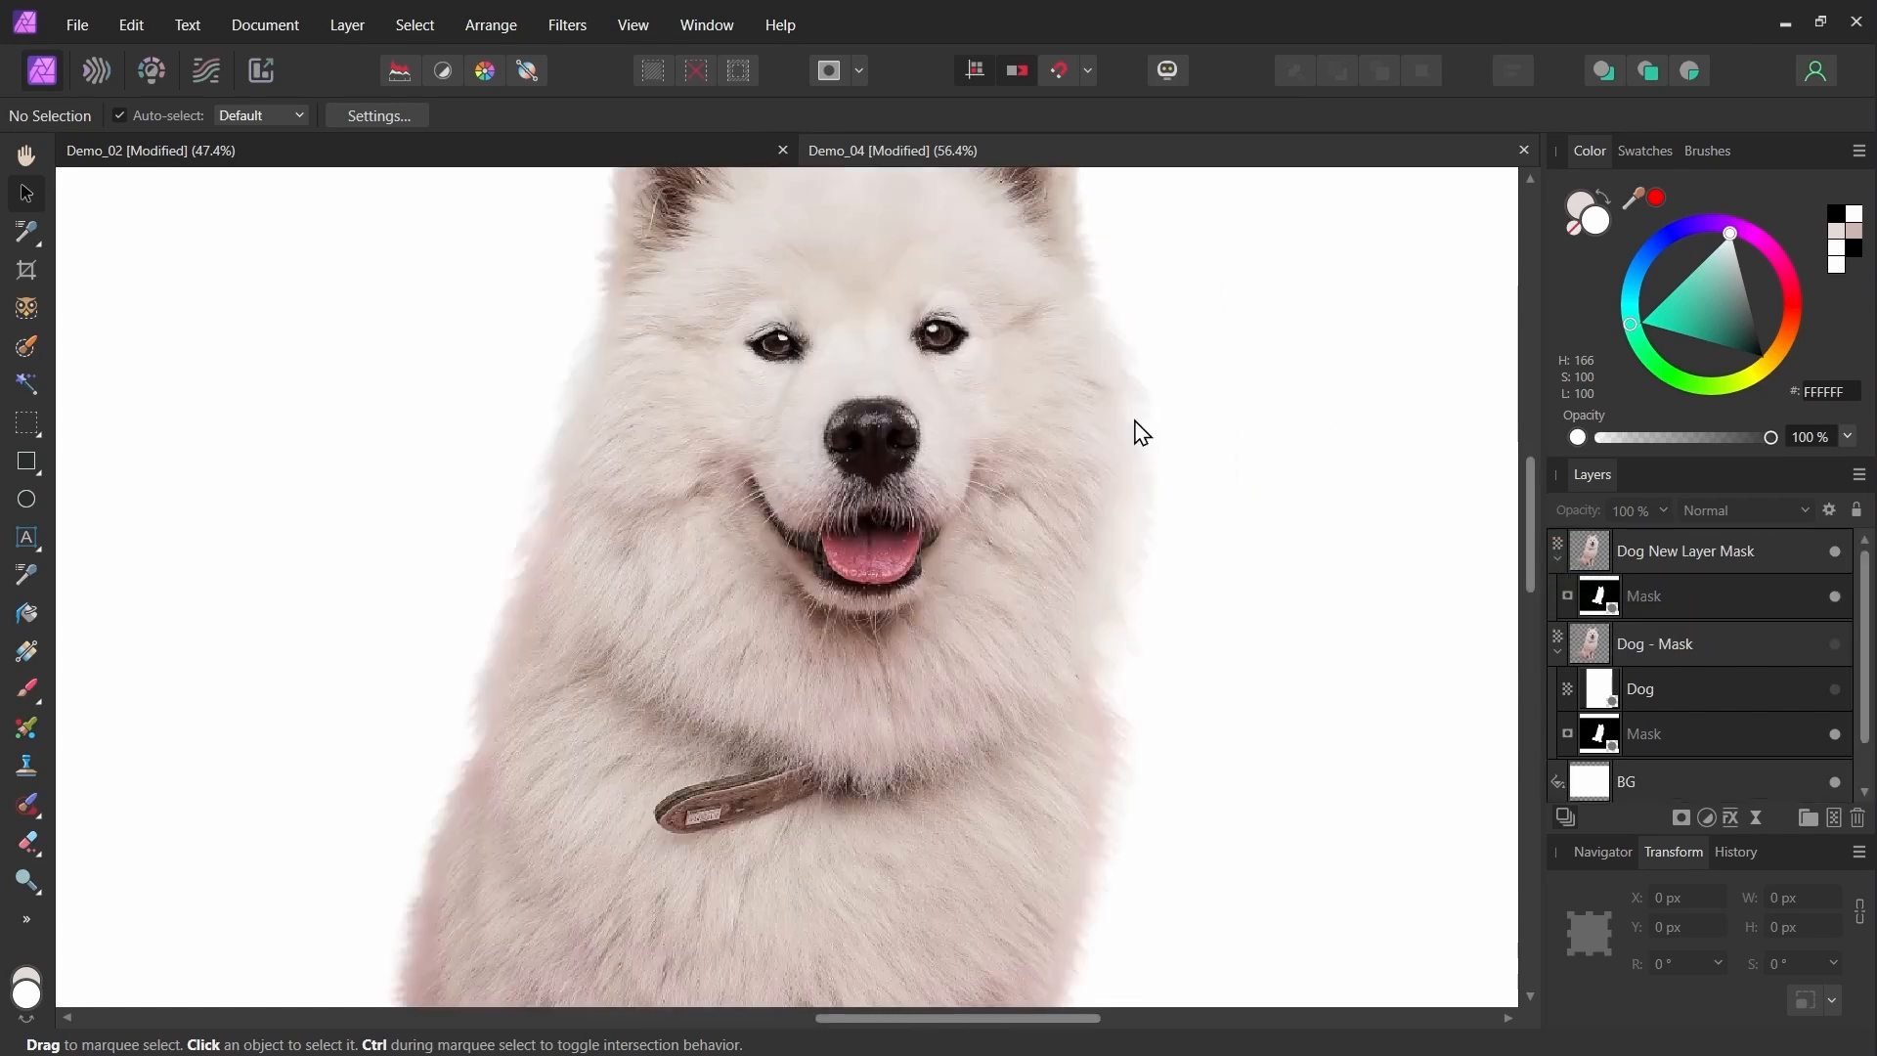
{"action": "left_click", "coordinate": [1835, 595]}
{"action": "scroll", "coordinate": [1242, 535], "scroll_direction": "up", "scroll_amount": 2}
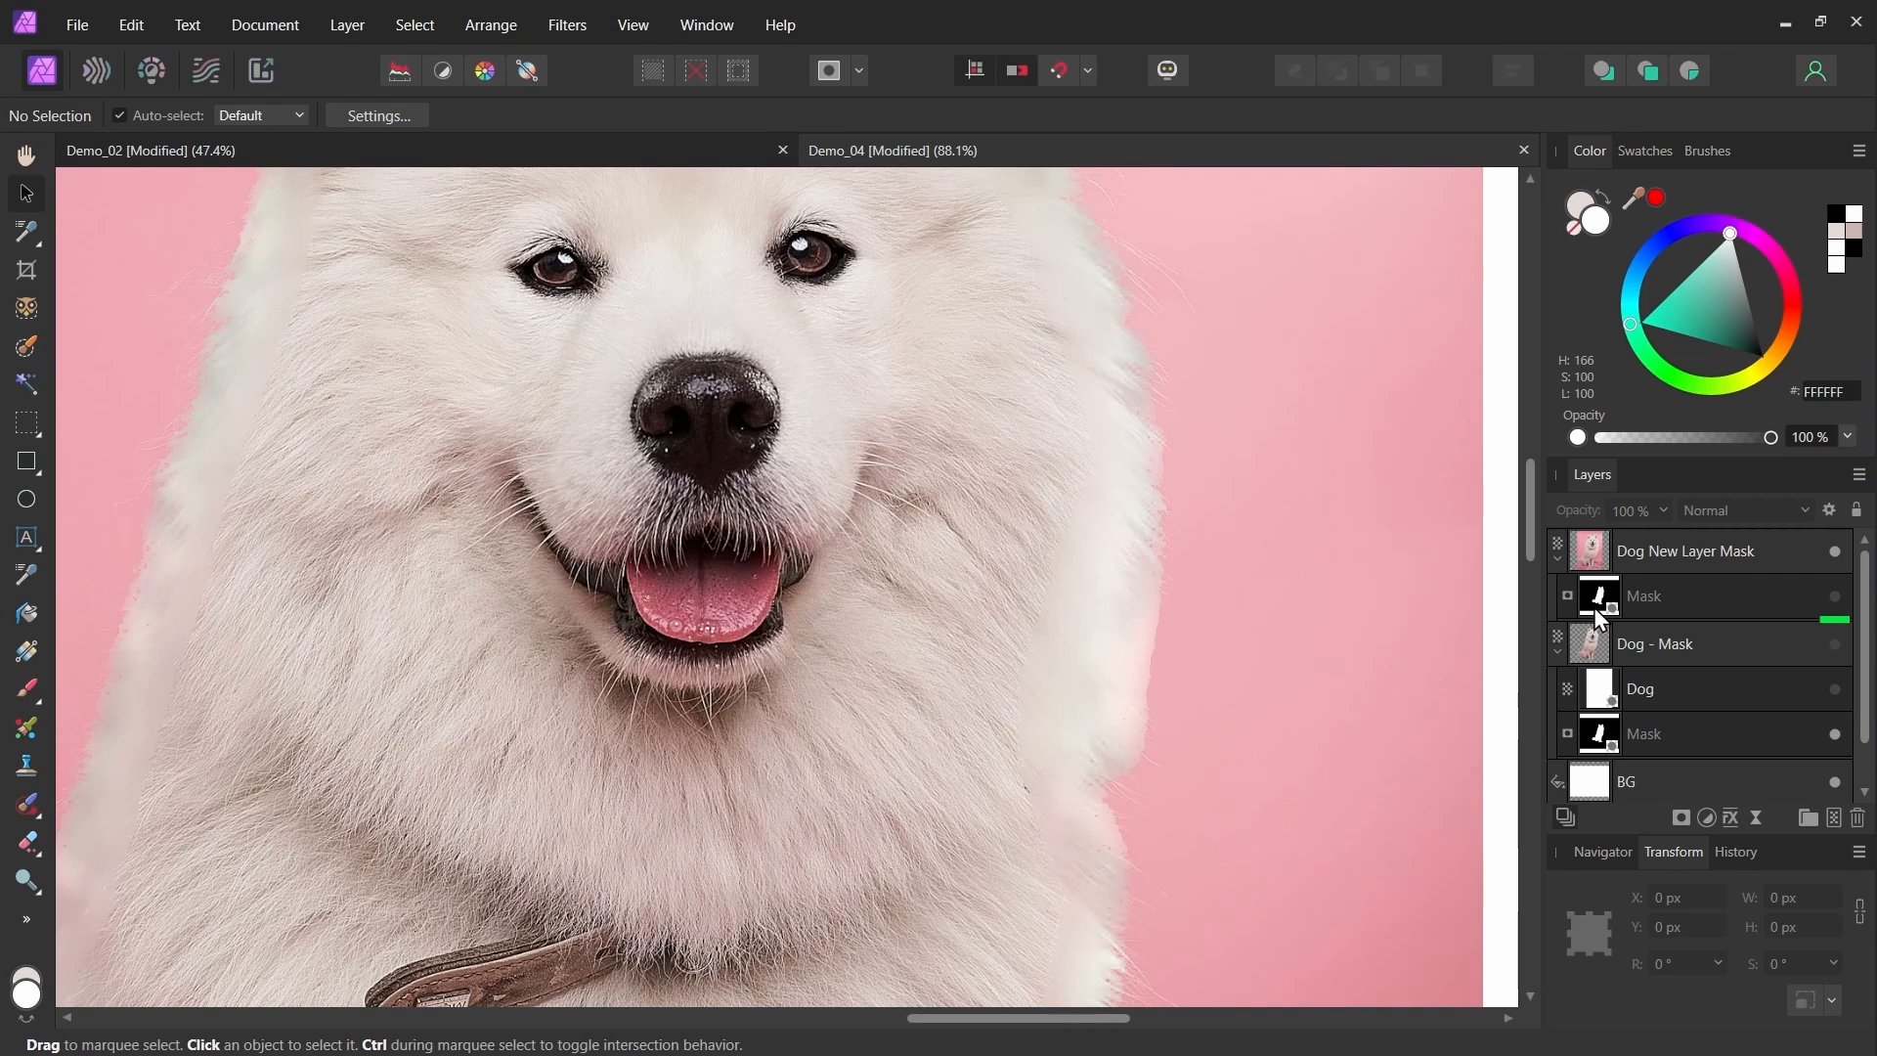
{"action": "left_click", "coordinate": [1836, 598]}
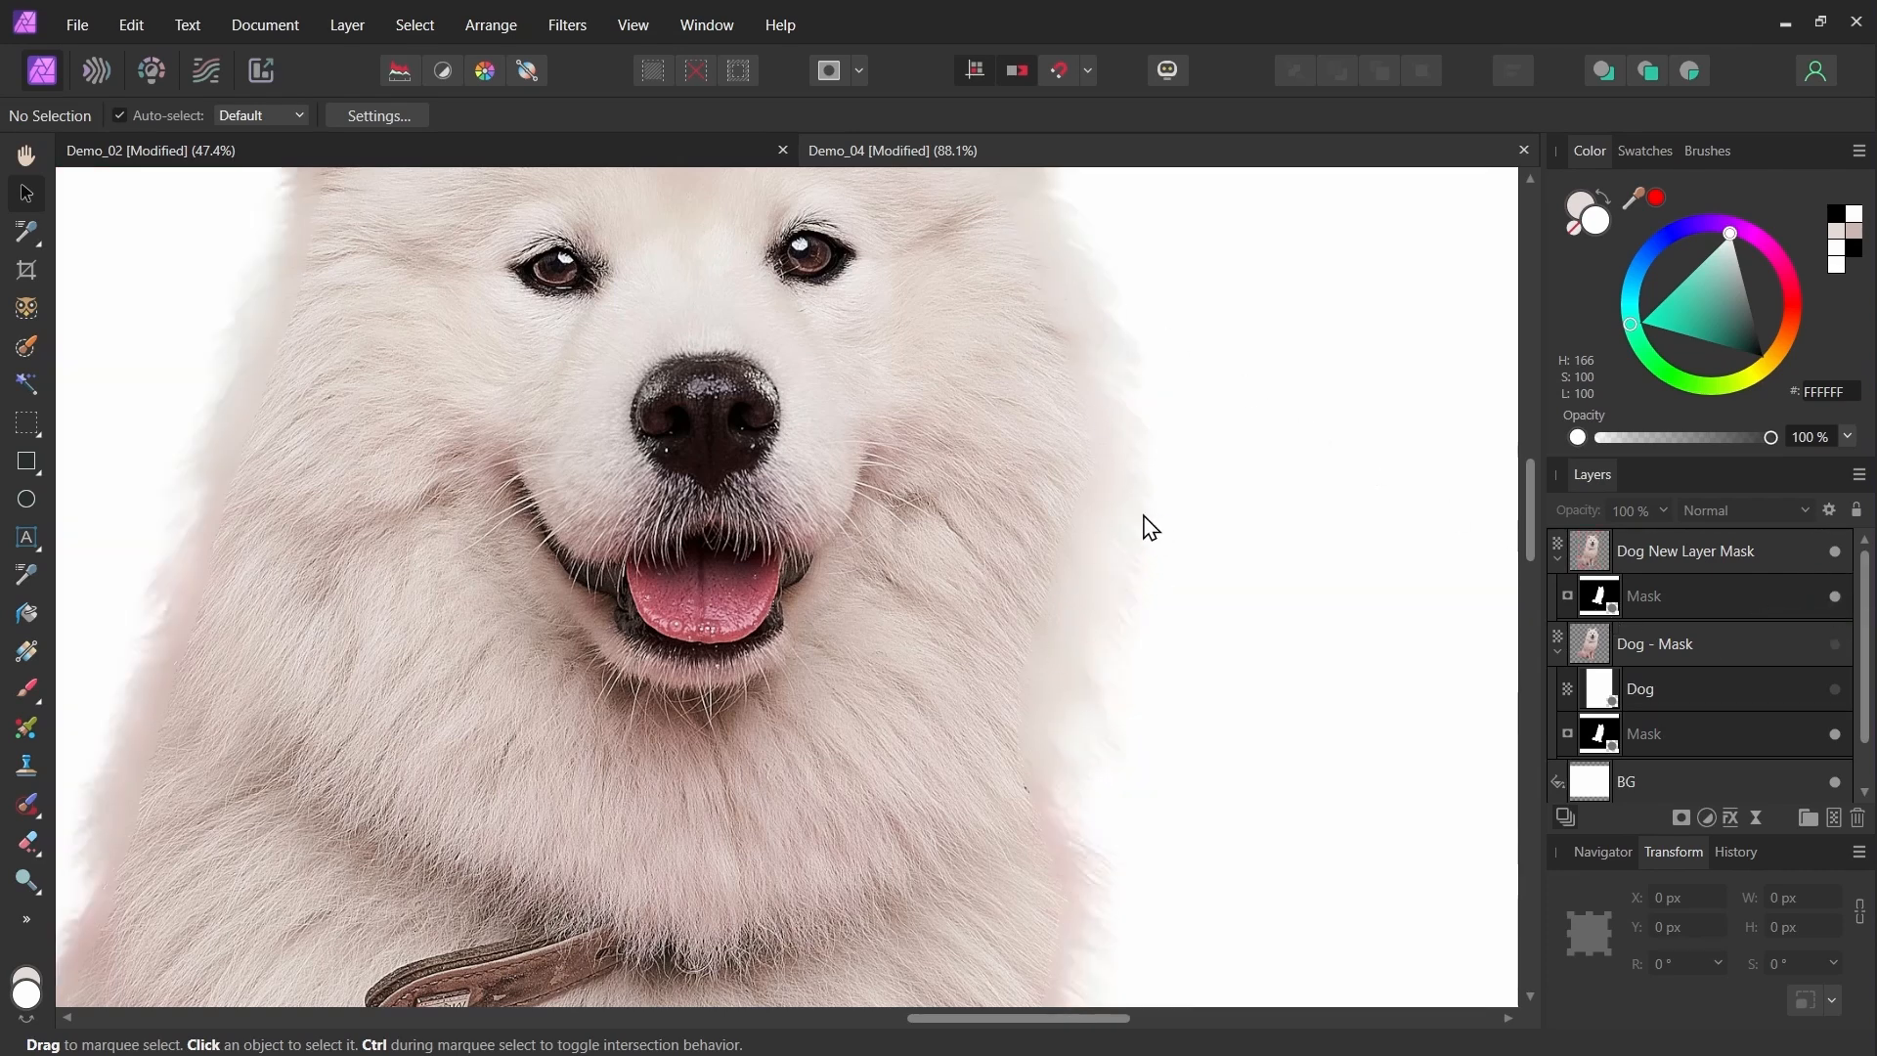
{"action": "scroll", "coordinate": [1149, 528], "scroll_direction": "down", "scroll_amount": 6}
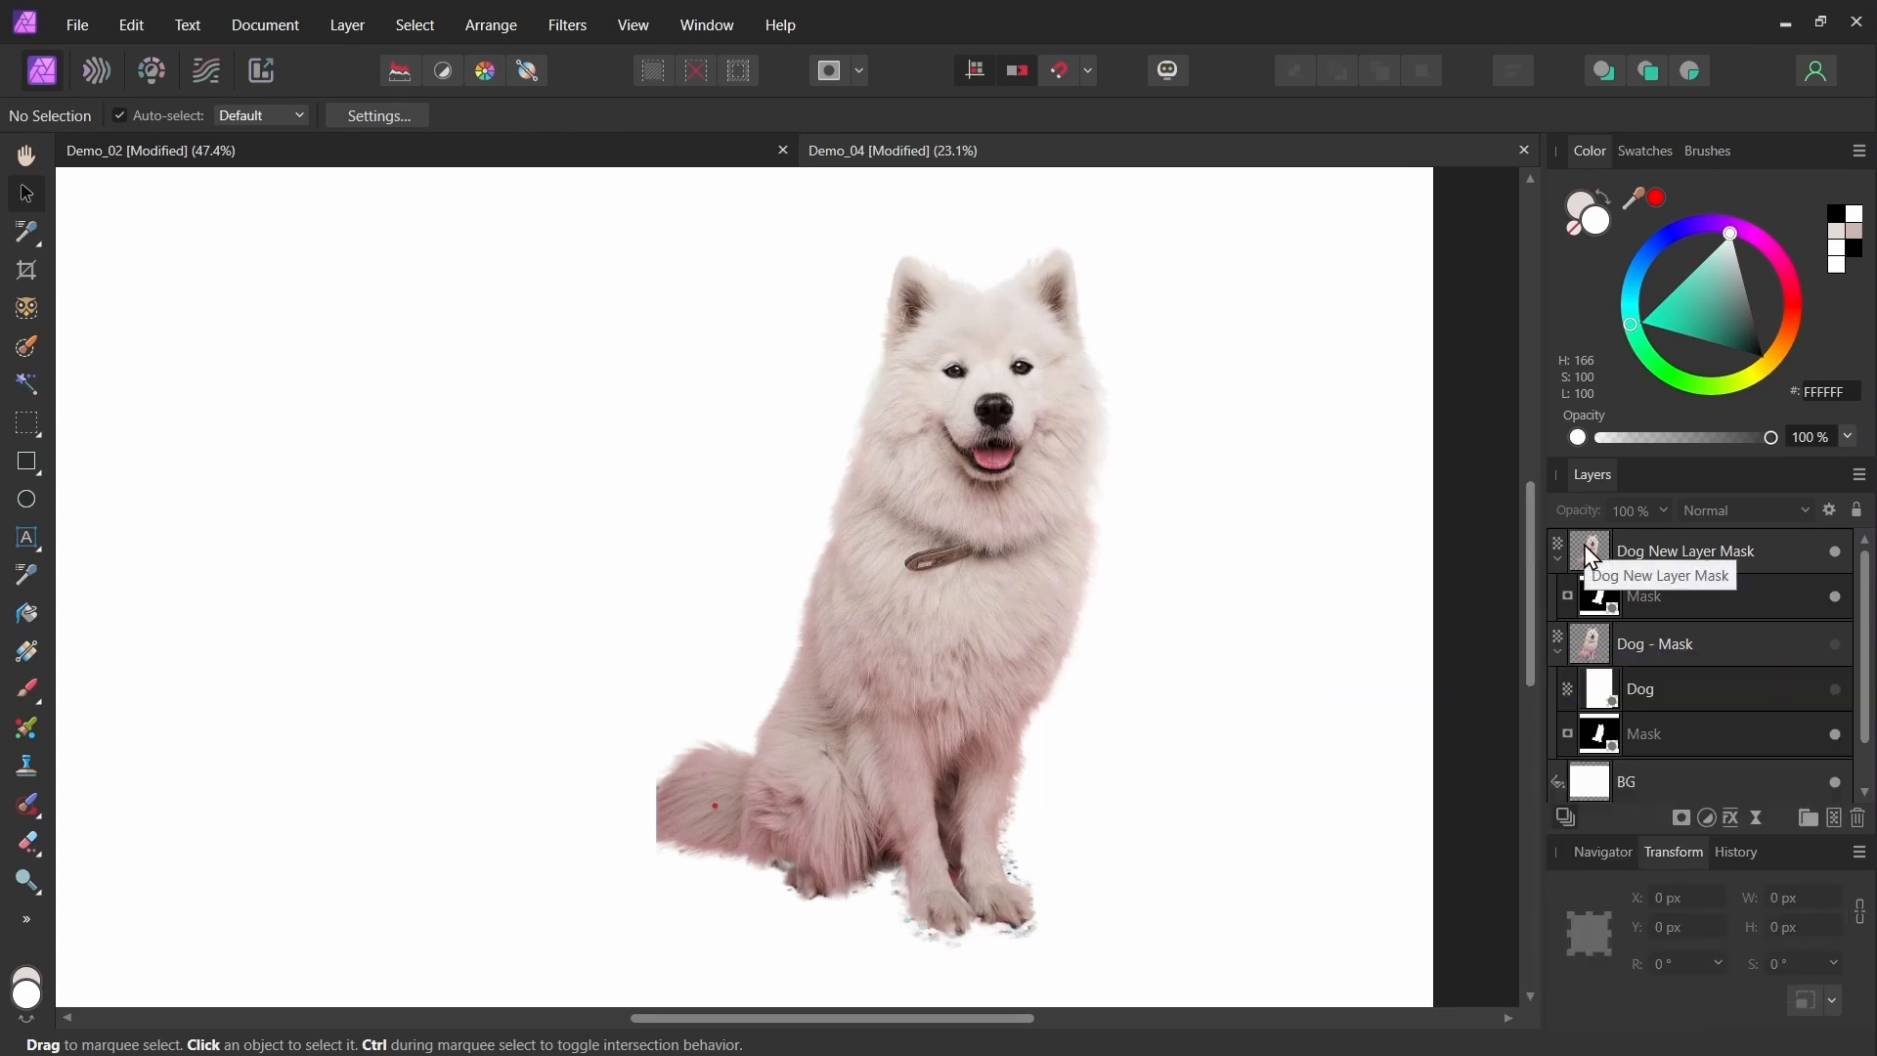
Add a new pixel layer and nest it inside the Dog New Layer Mask layer.
{"action": "left_click", "coordinate": [1834, 817]}
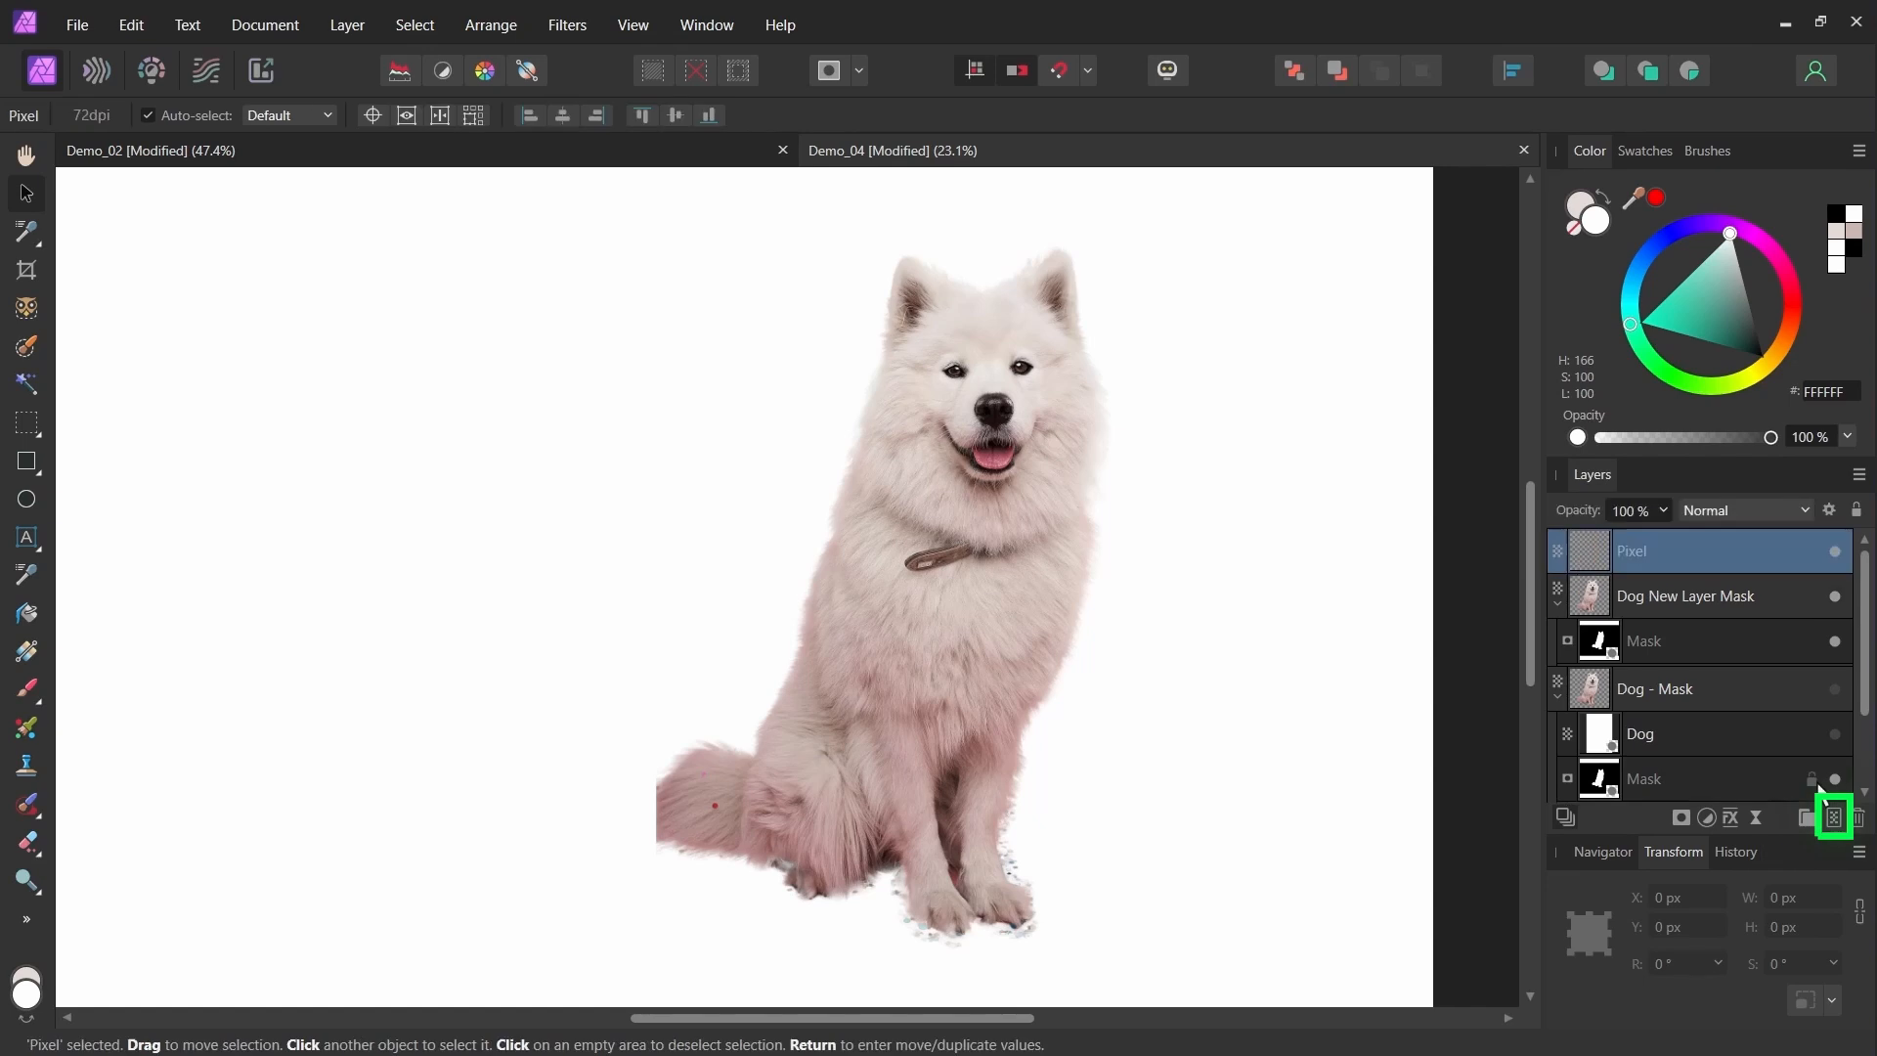
{"action": "left_click_drag", "start_coordinate": [1586, 555], "coordinate": [1663, 594]}
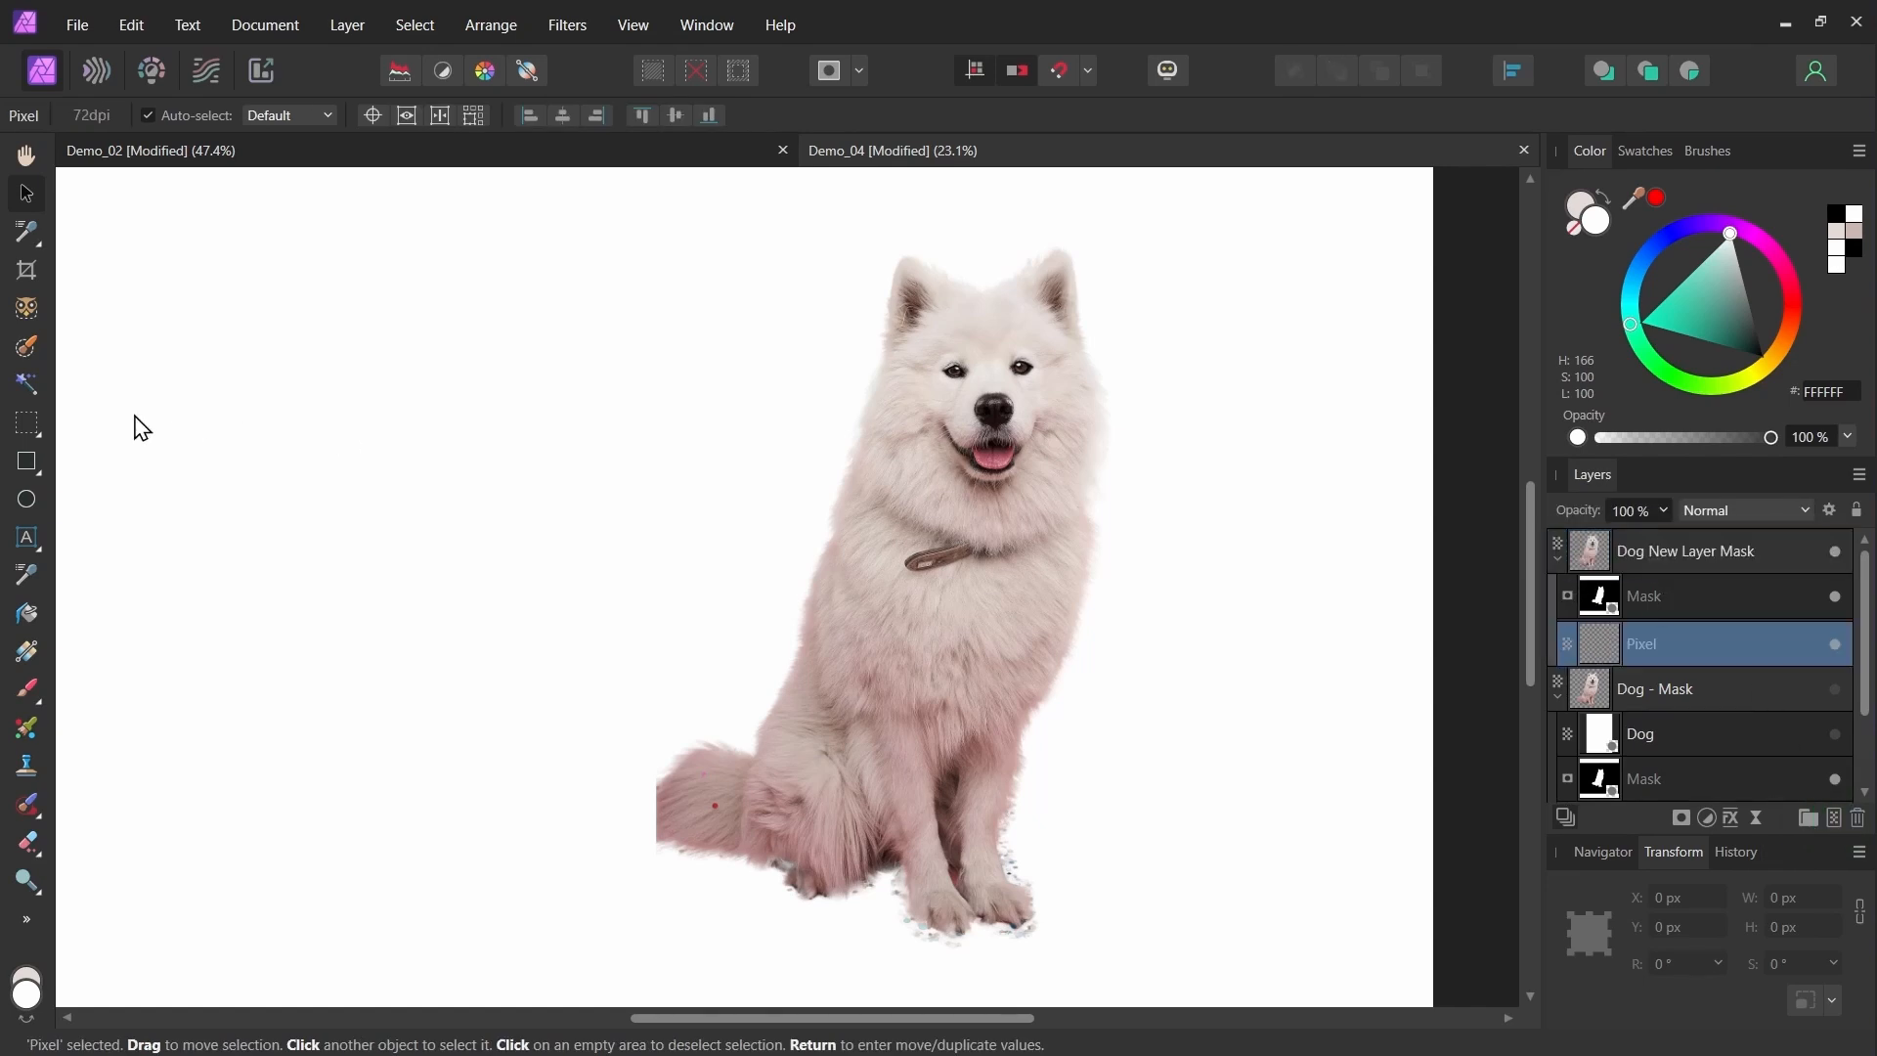
Paint bright pink (FF1779) down one side of the dog on the nested pixel layer with a 602 px brush.
{"action": "left_click", "coordinate": [19, 686]}
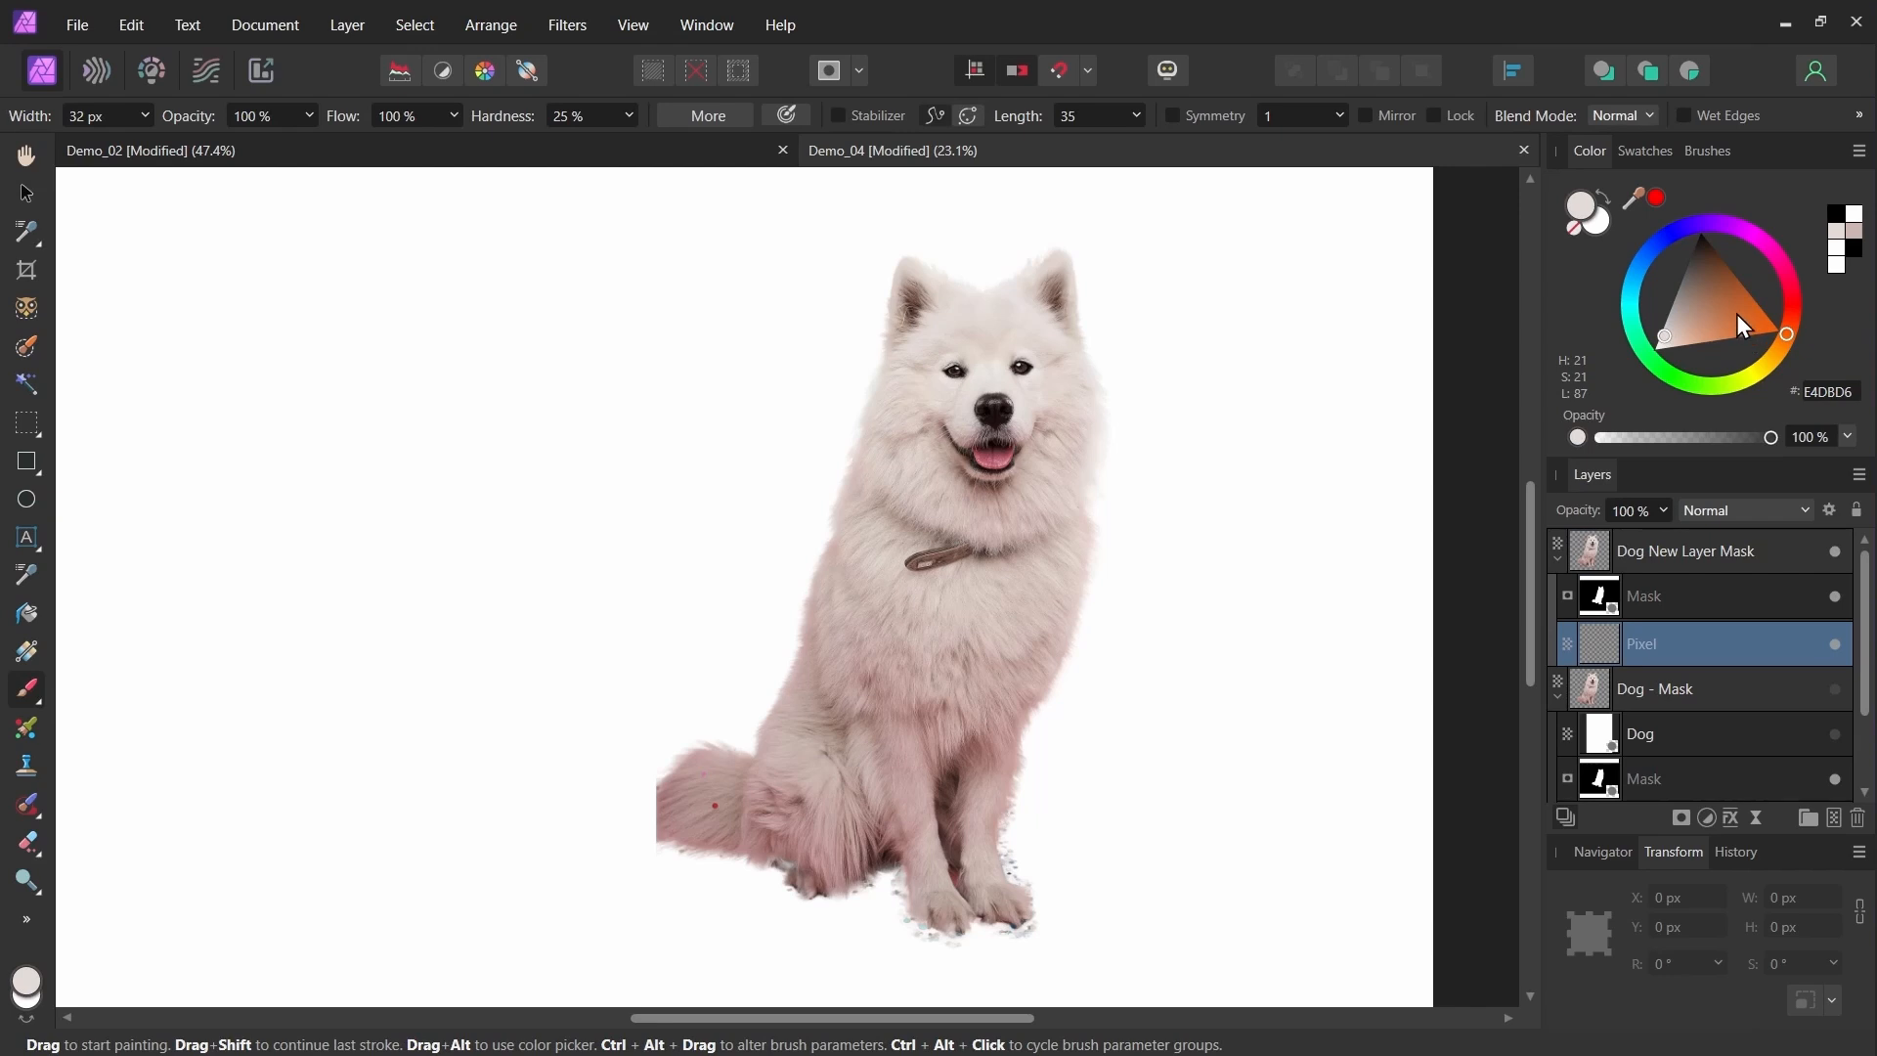
{"action": "left_click", "coordinate": [1750, 232]}
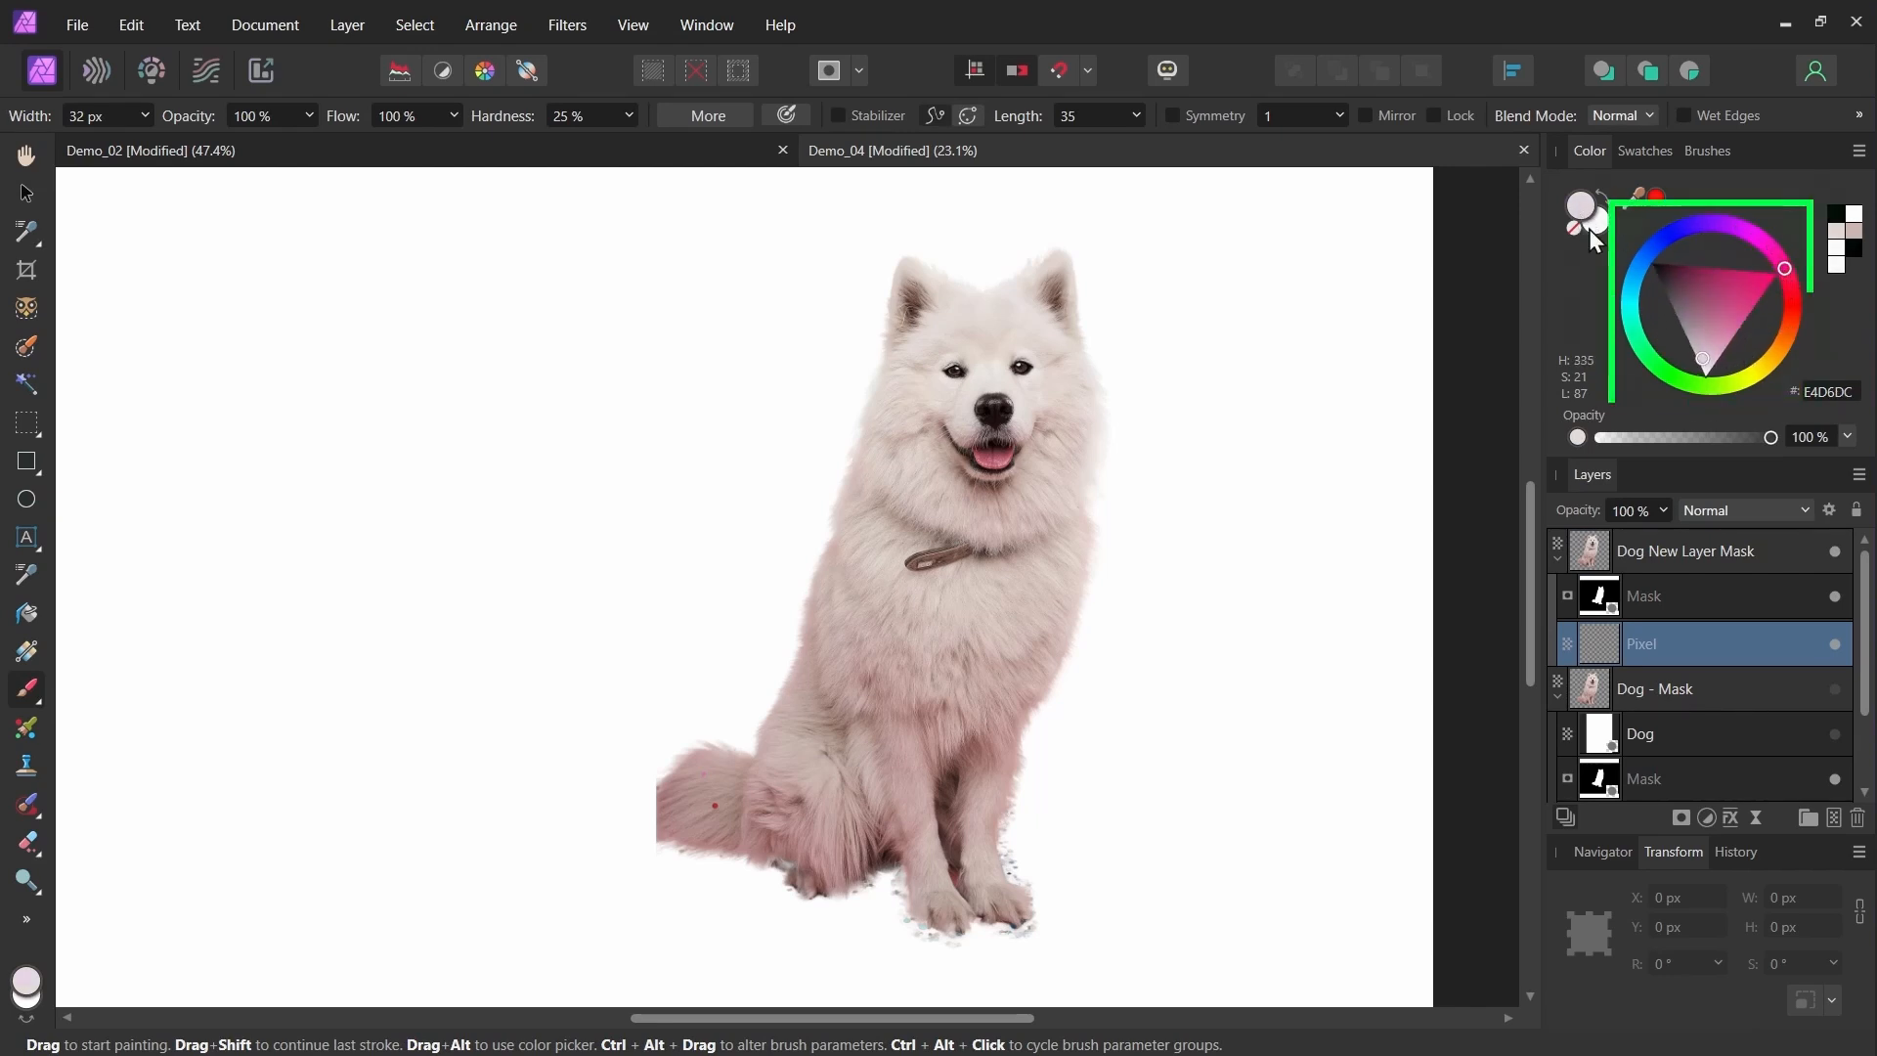
{"action": "left_click_drag", "start_coordinate": [1743, 300], "coordinate": [1779, 300]}
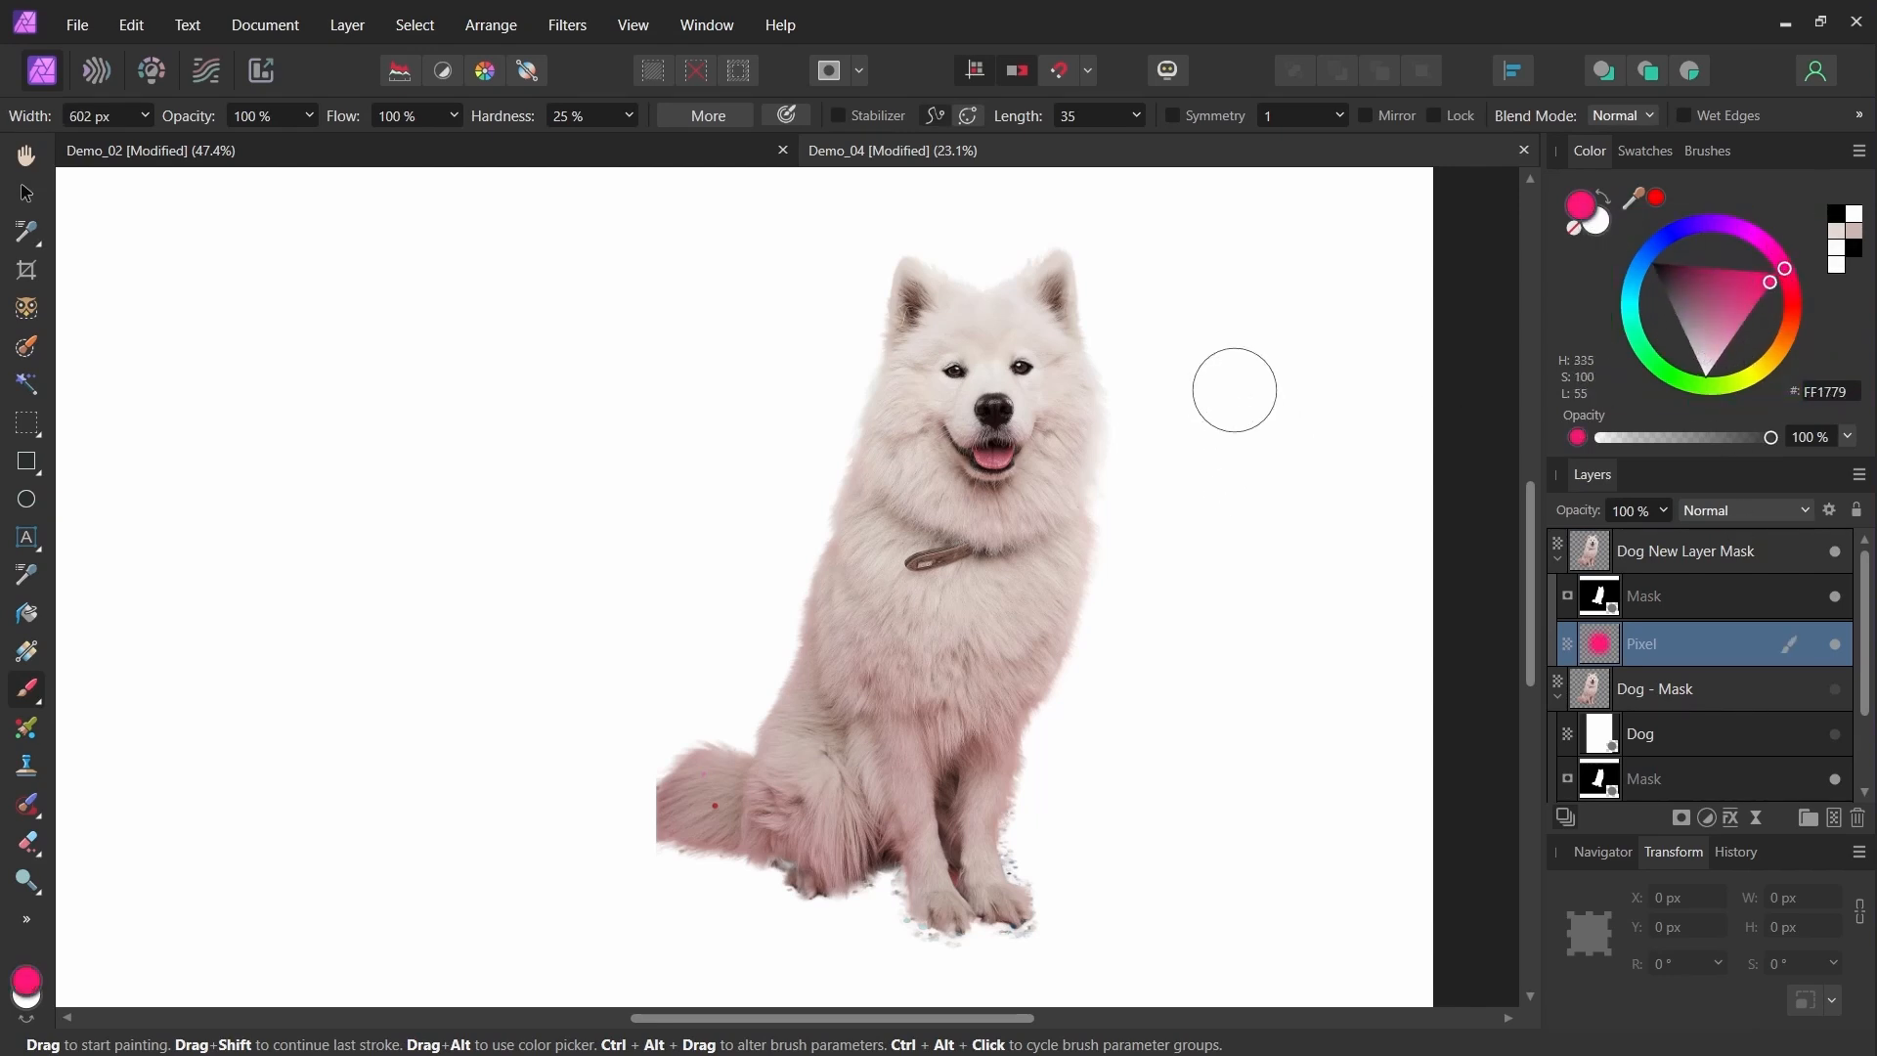
{"action": "mouse_move", "coordinate": [1090, 386]}
{"action": "left_mouse_down"}
{"action": "mouse_move", "coordinate": [1114, 419]}
{"action": "mouse_move", "coordinate": [1004, 652]}
{"action": "mouse_move", "coordinate": [1081, 620]}
{"action": "left_mouse_up"}
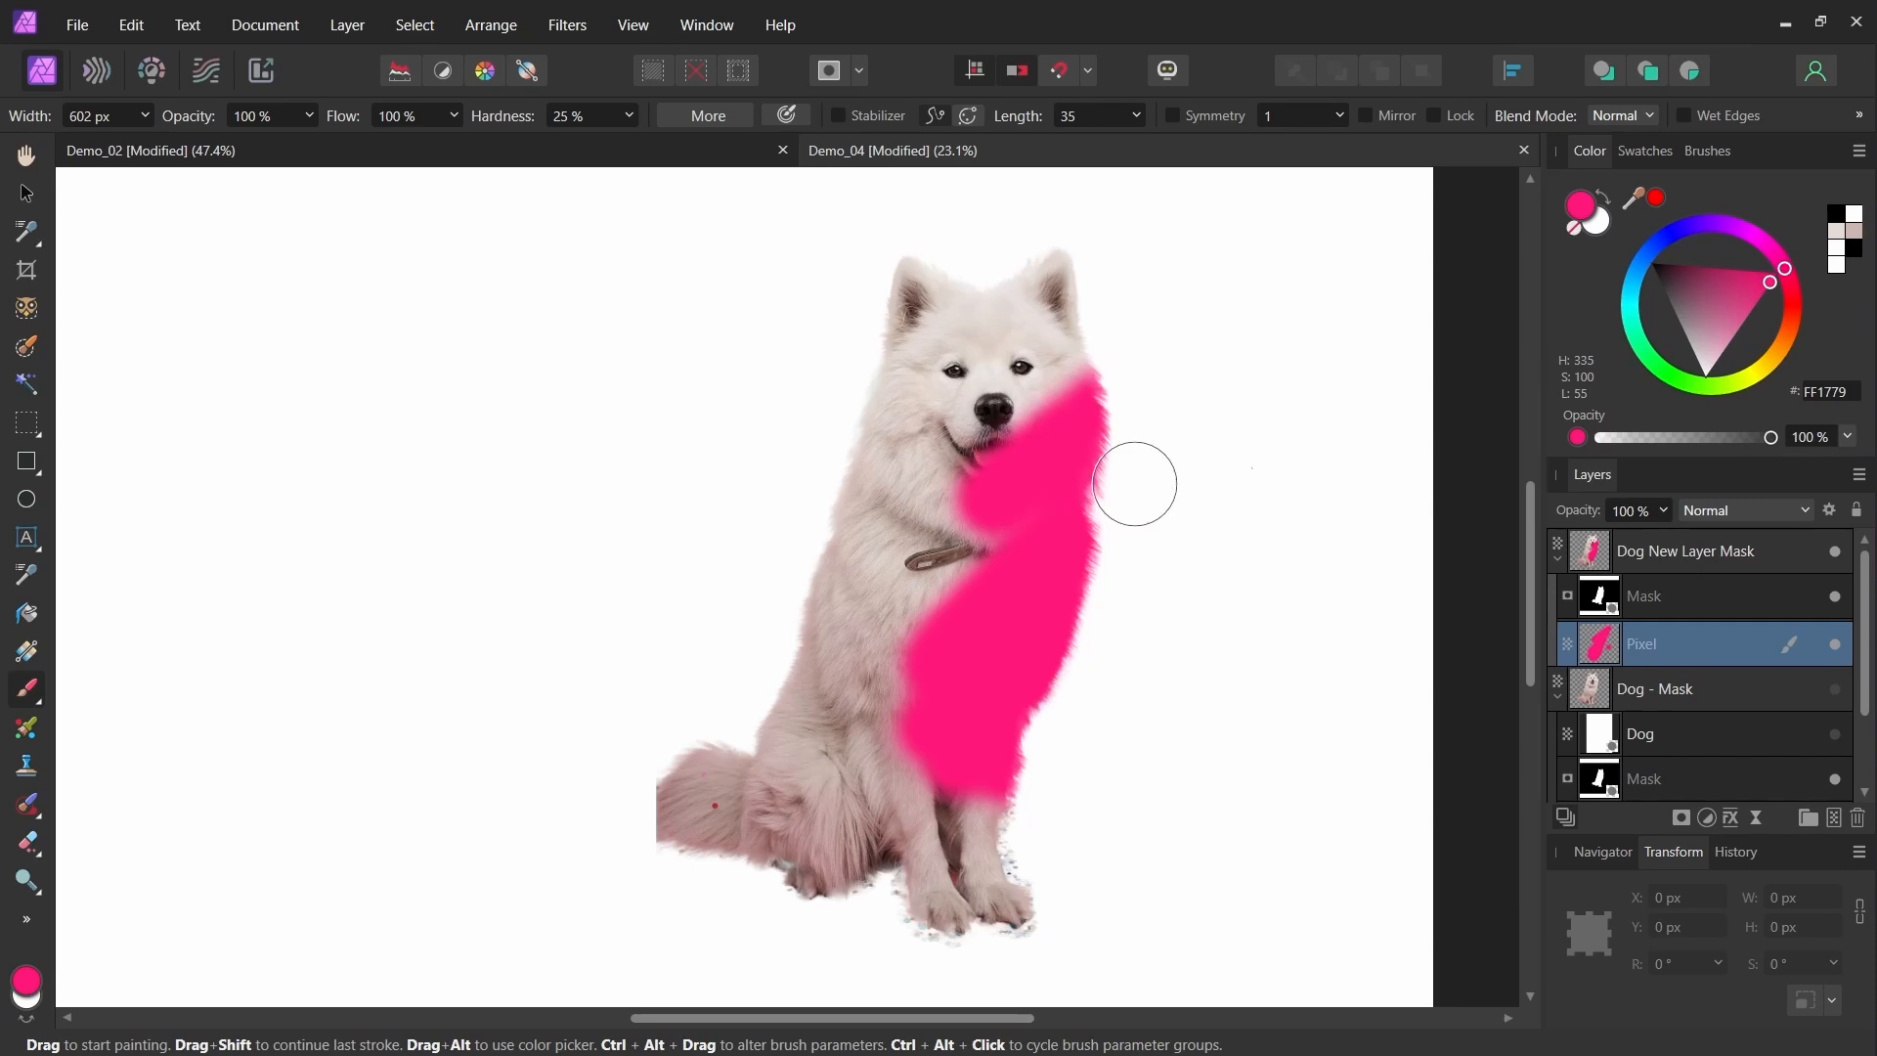
Set the nested pixel layer's blend mode to Color.
{"action": "left_click", "coordinate": [1785, 511]}
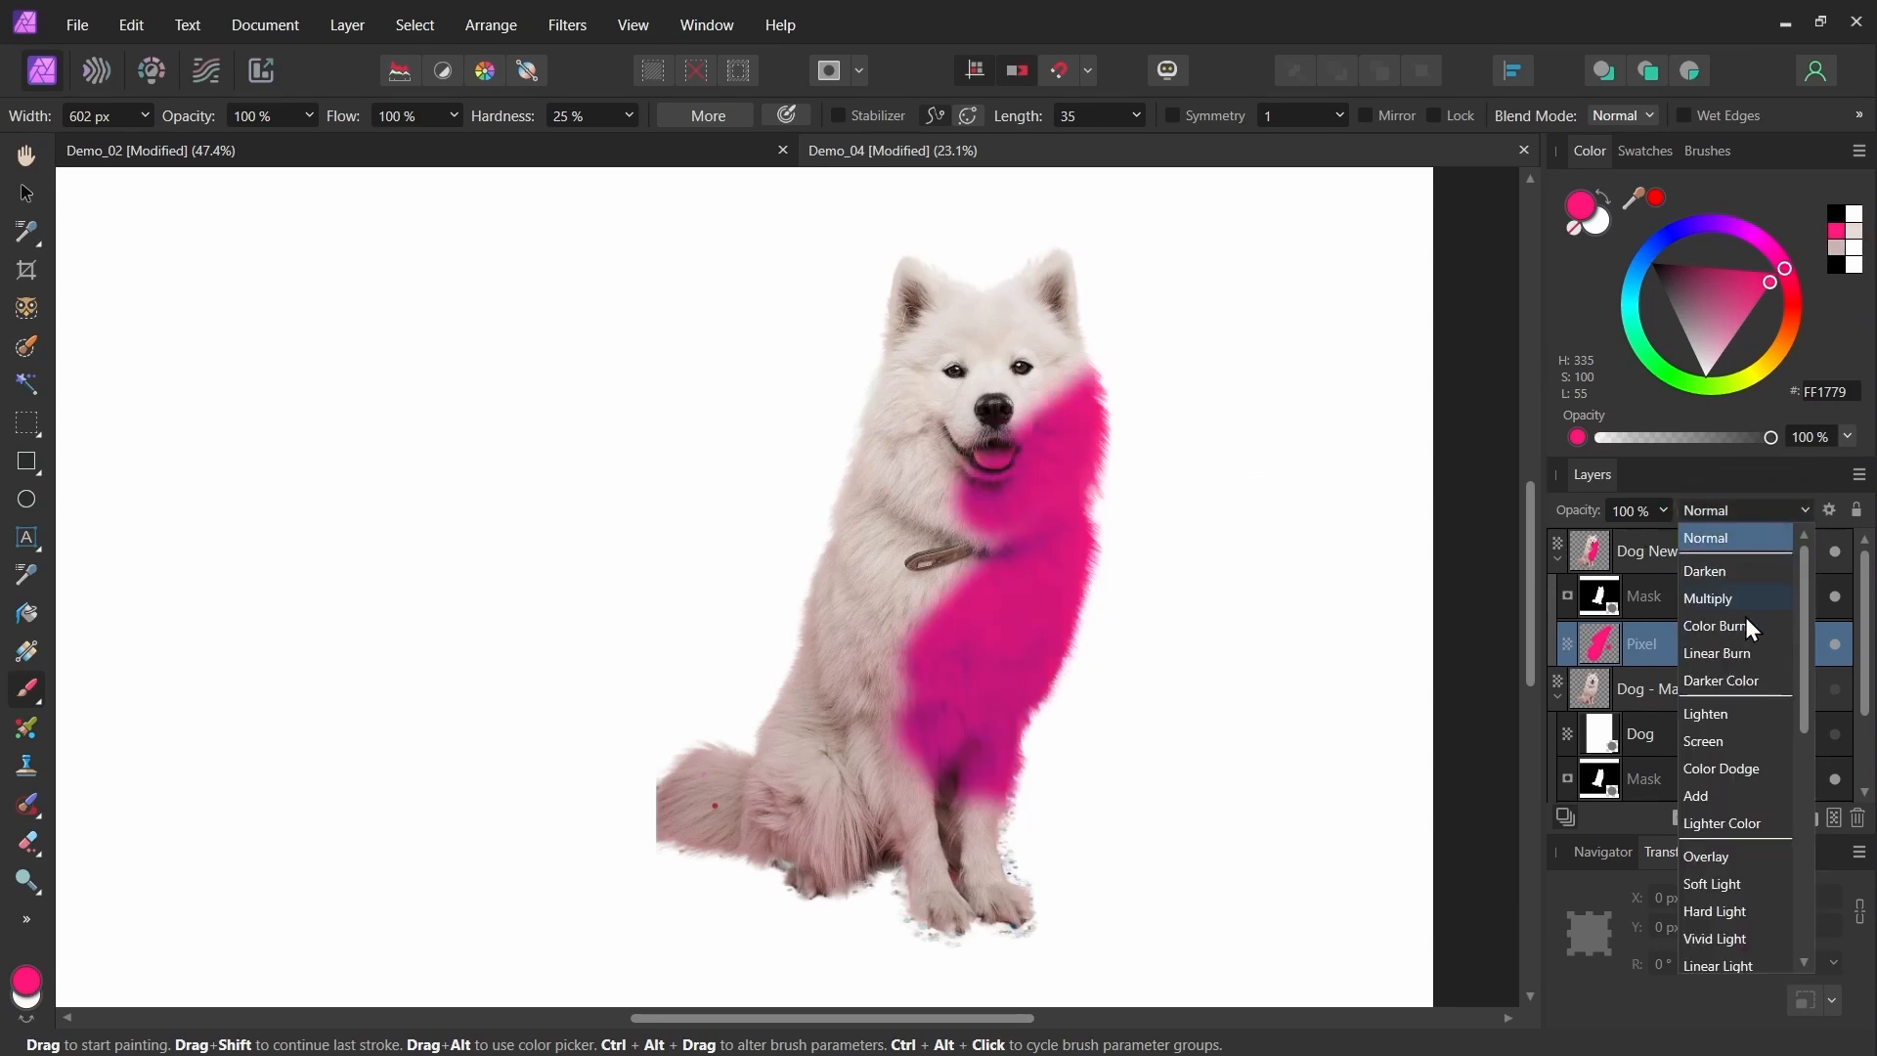
{"action": "scroll", "coordinate": [1728, 824], "scroll_direction": "down", "scroll_amount": 2}
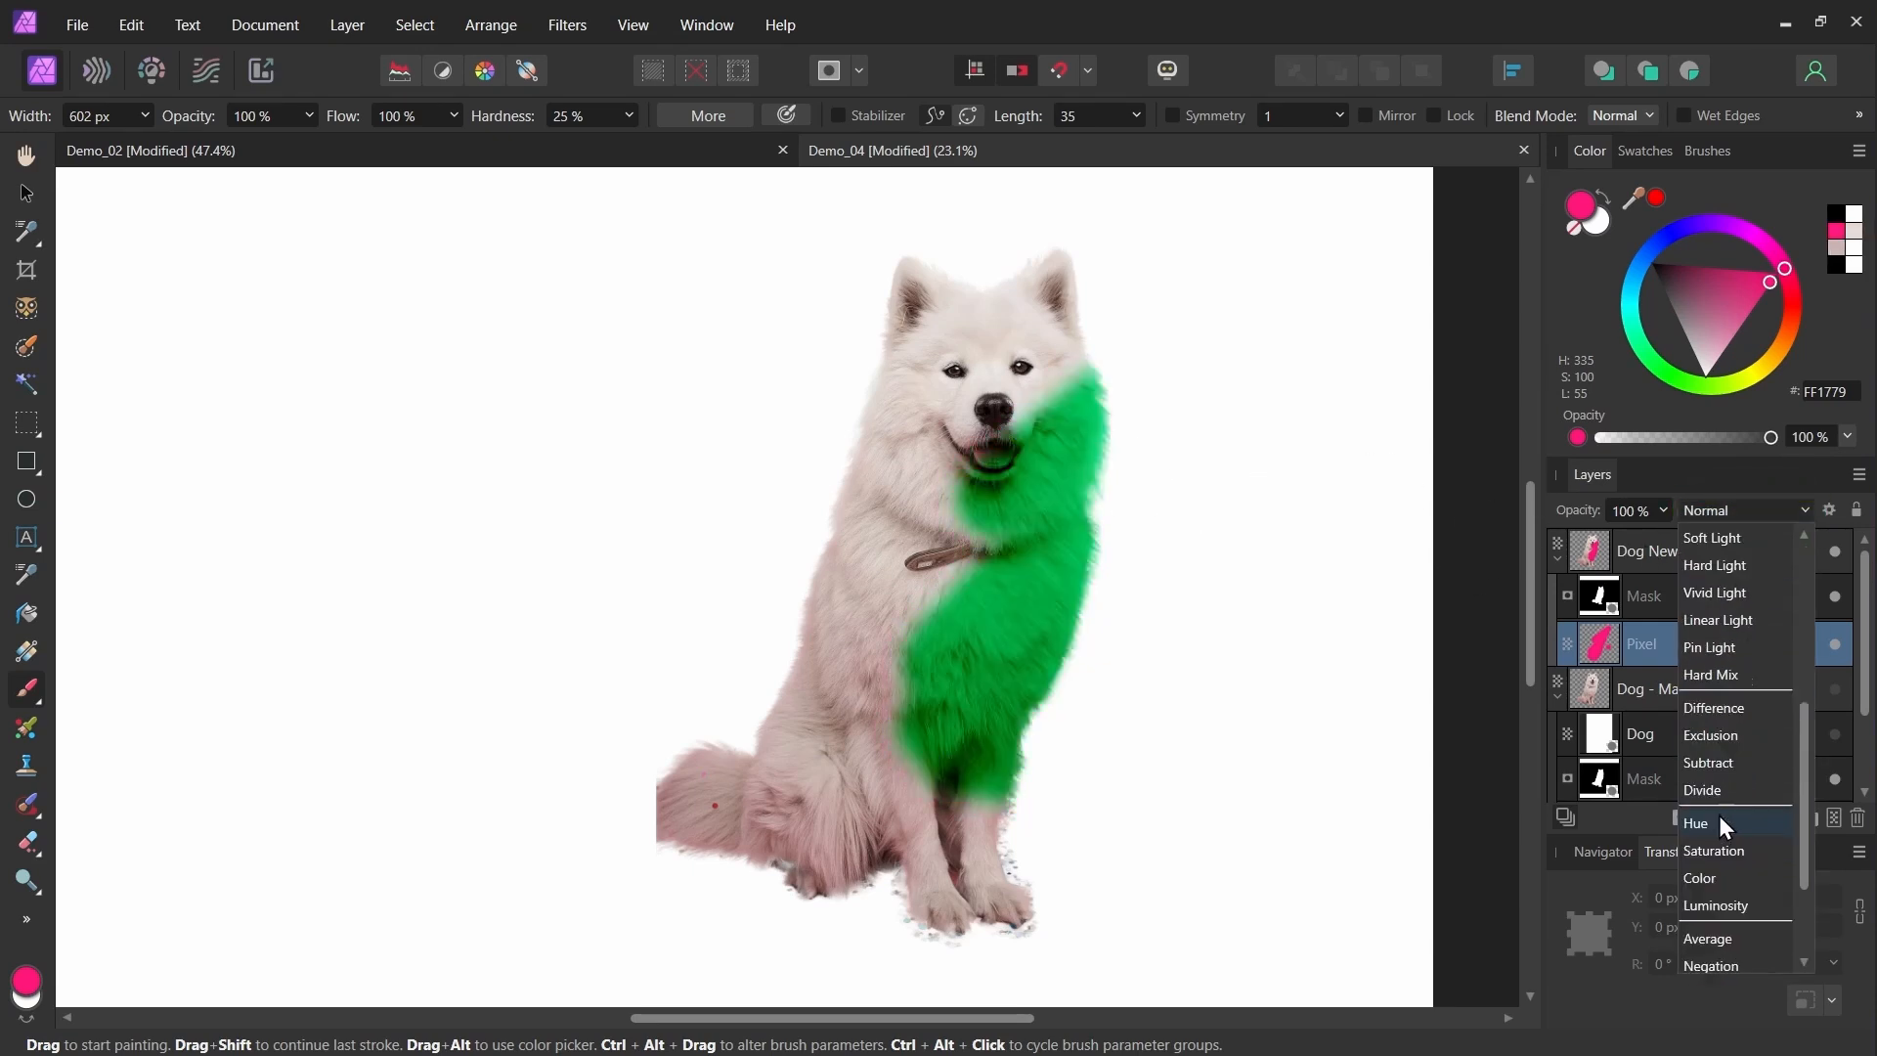
{"action": "left_click", "coordinate": [1718, 877]}
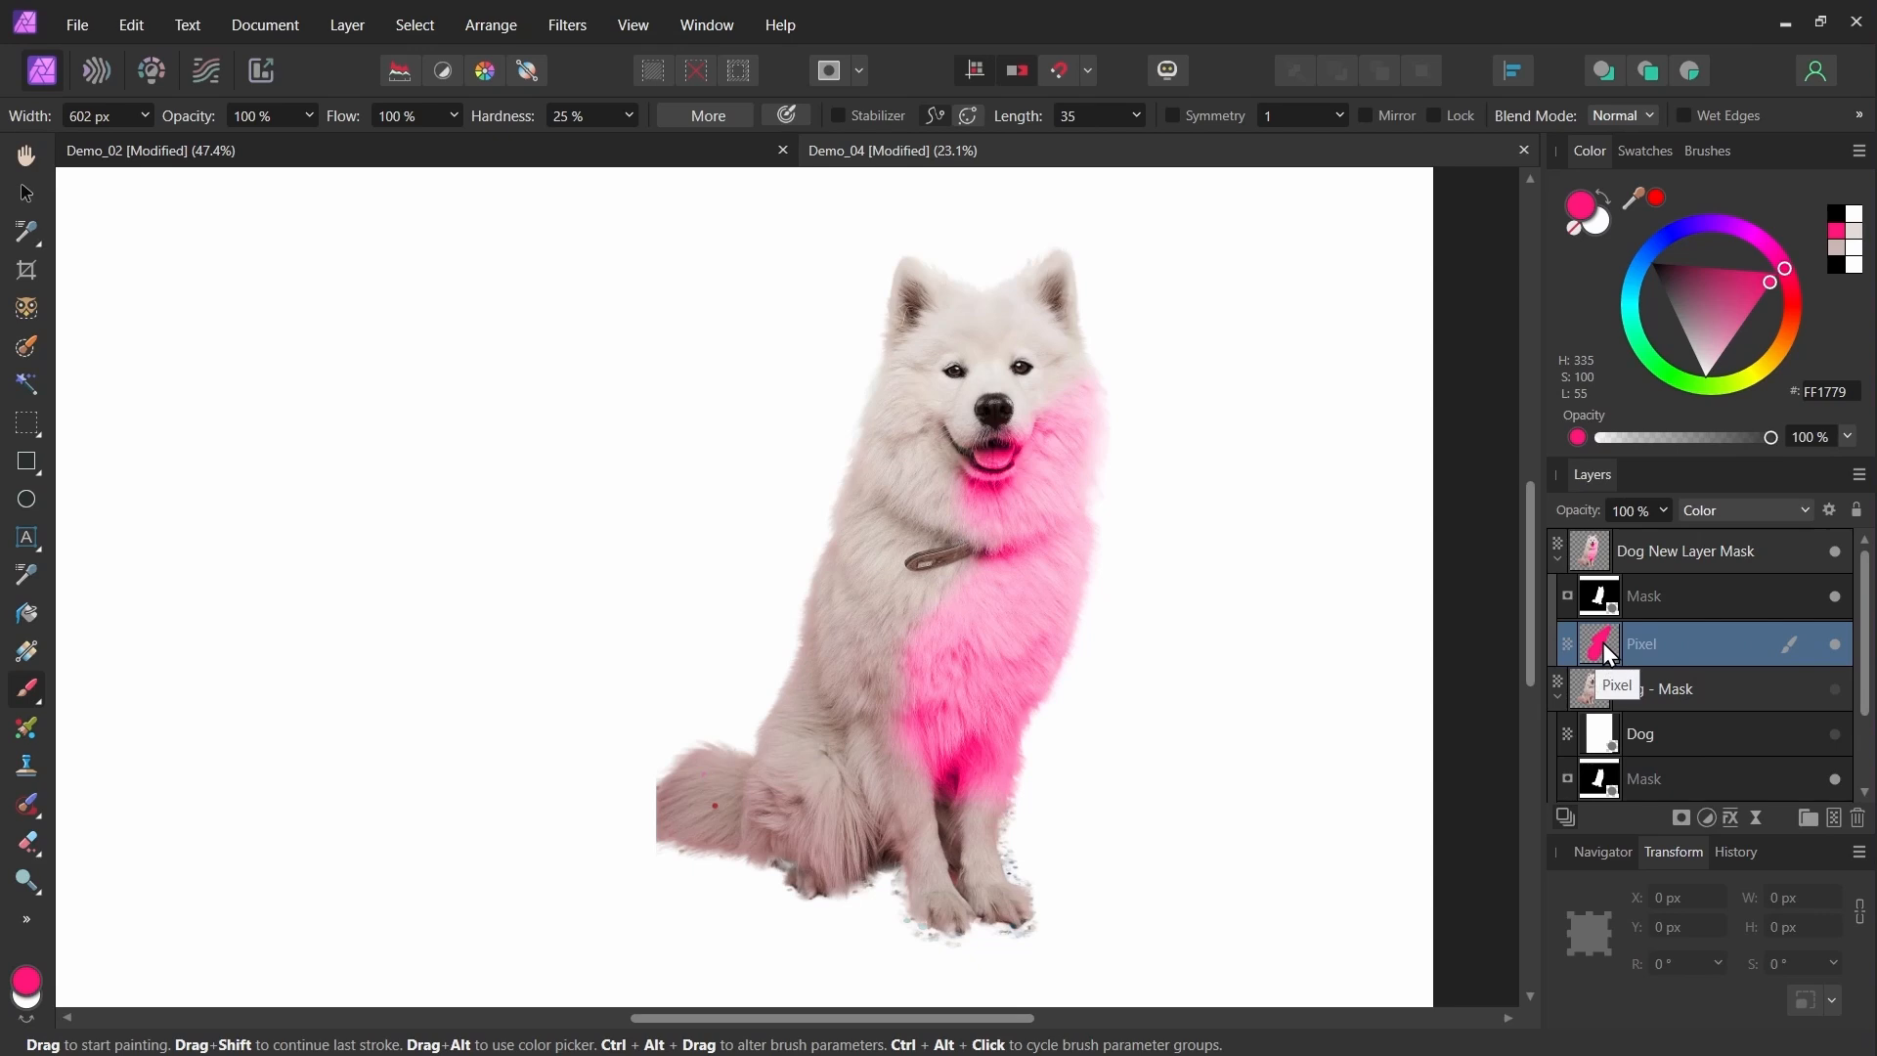
Sample the fur colour E1D7CE and paint over the pink-tinted fur on the dog's body and tail with a 314 px brush.
{"action": "left_click", "coordinate": [1222, 437], "text": "alt"}
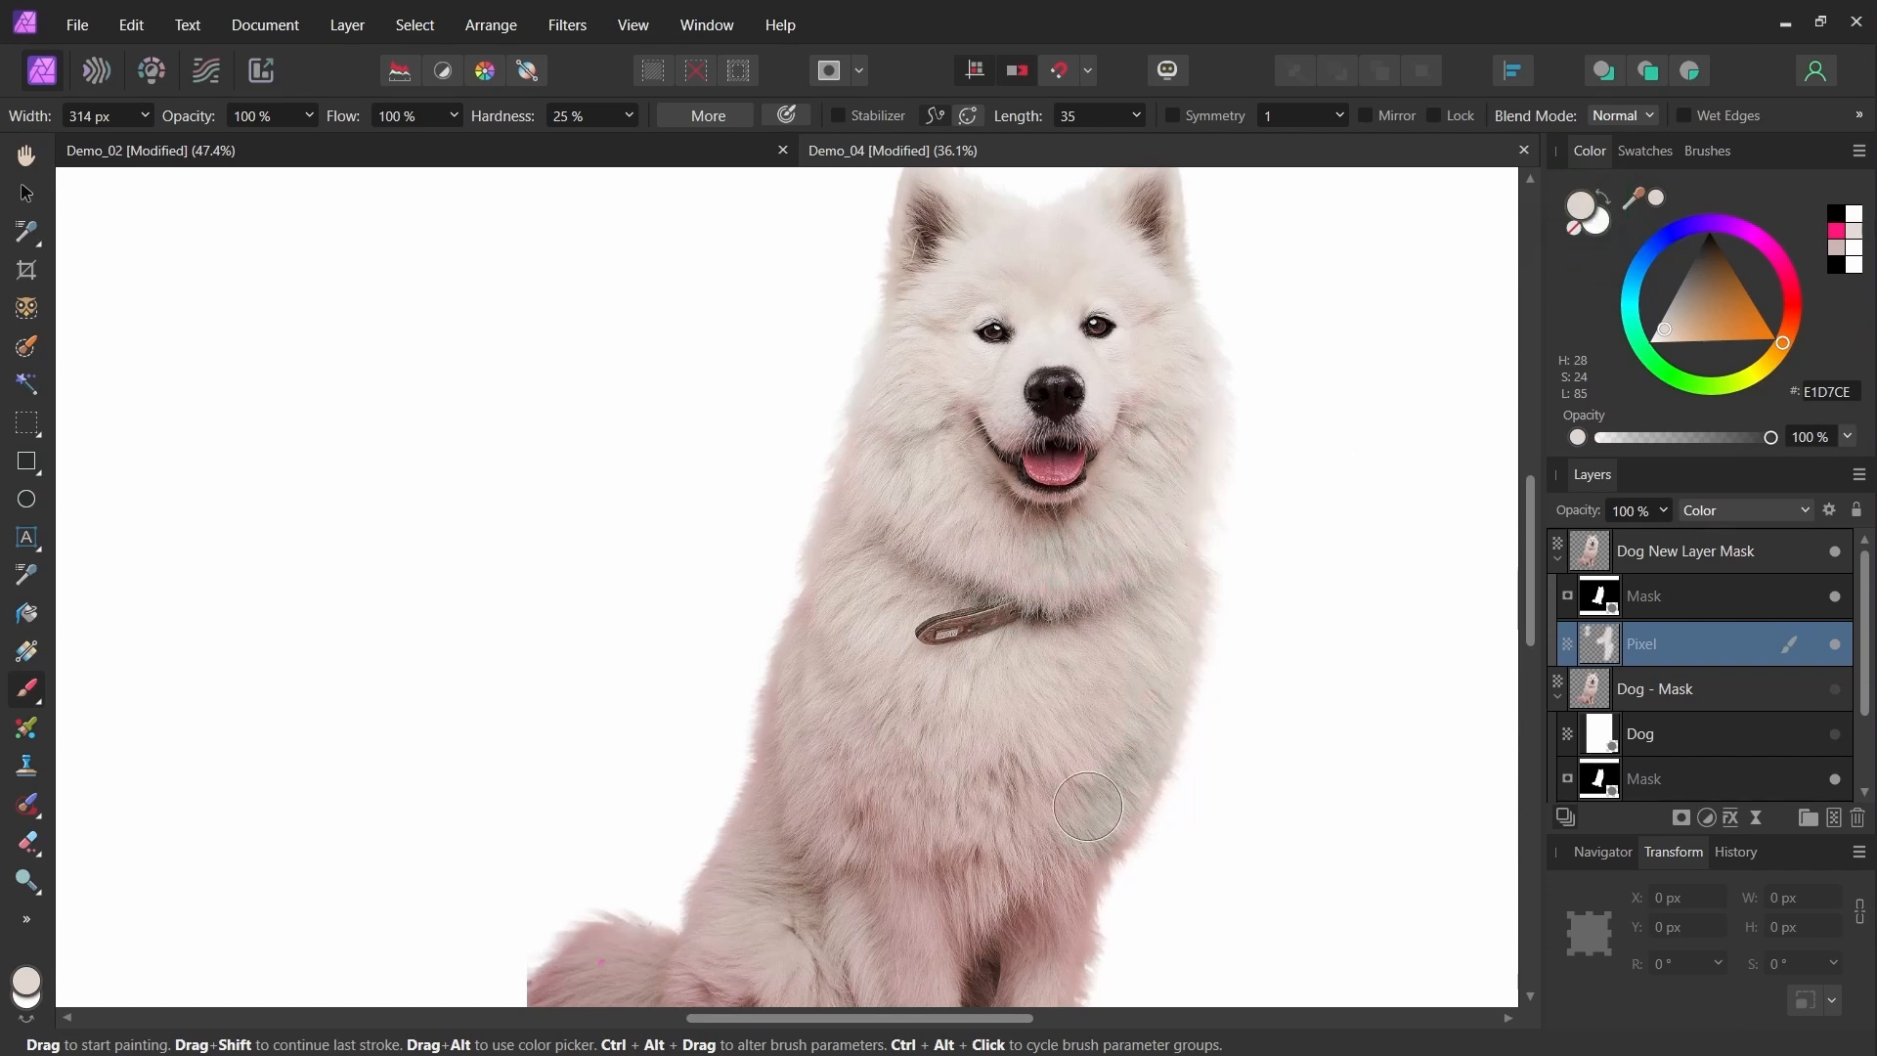
{"action": "mouse_move", "coordinate": [924, 570]}
{"action": "left_mouse_down"}
{"action": "mouse_move", "coordinate": [841, 724]}
{"action": "mouse_move", "coordinate": [875, 311]}
{"action": "left_mouse_up"}
{"action": "mouse_move", "coordinate": [821, 674]}
{"action": "left_mouse_down"}
{"action": "mouse_move", "coordinate": [960, 426]}
{"action": "mouse_move", "coordinate": [881, 302]}
{"action": "mouse_move", "coordinate": [919, 675]}
{"action": "mouse_move", "coordinate": [684, 625]}
{"action": "mouse_move", "coordinate": [626, 772]}
{"action": "mouse_move", "coordinate": [755, 833]}
{"action": "left_mouse_up"}
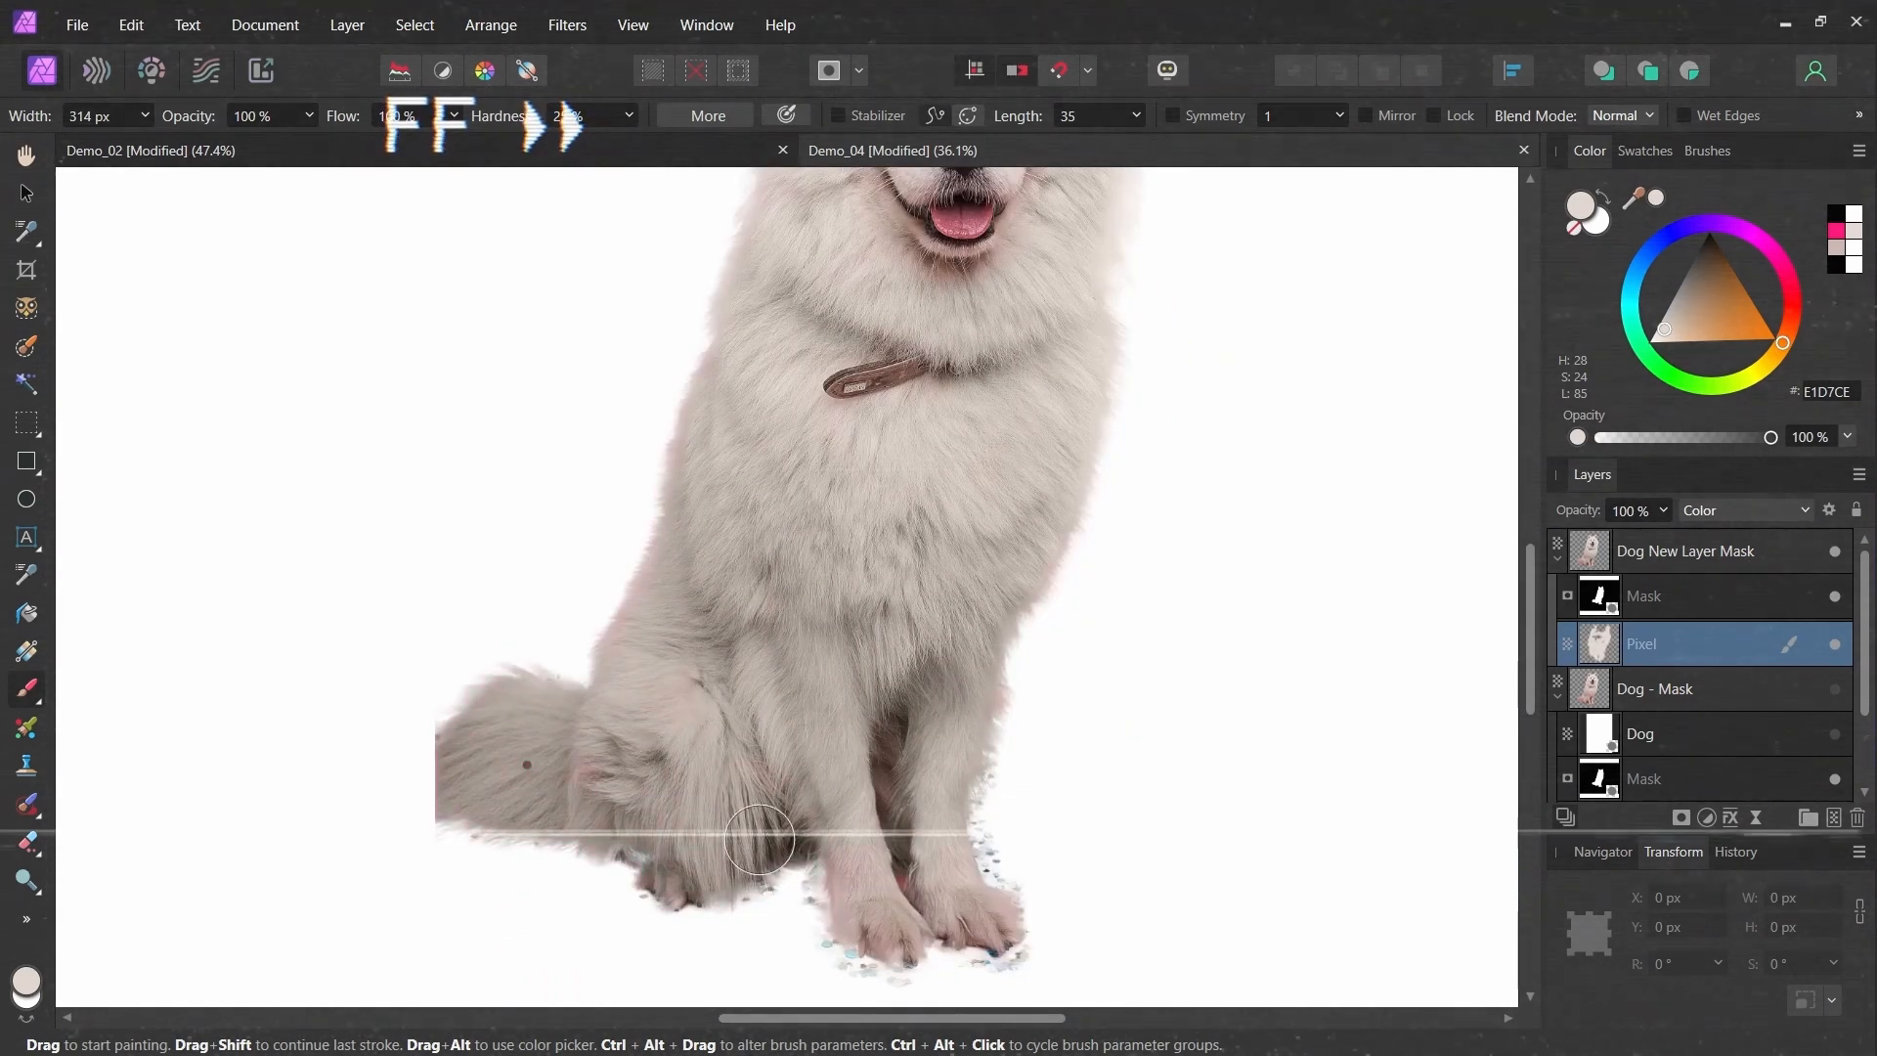
{"action": "scroll", "coordinate": [670, 606], "scroll_direction": "down", "scroll_amount": 3}
{"action": "scroll", "coordinate": [1286, 607], "scroll_direction": "down", "scroll_amount": 2}
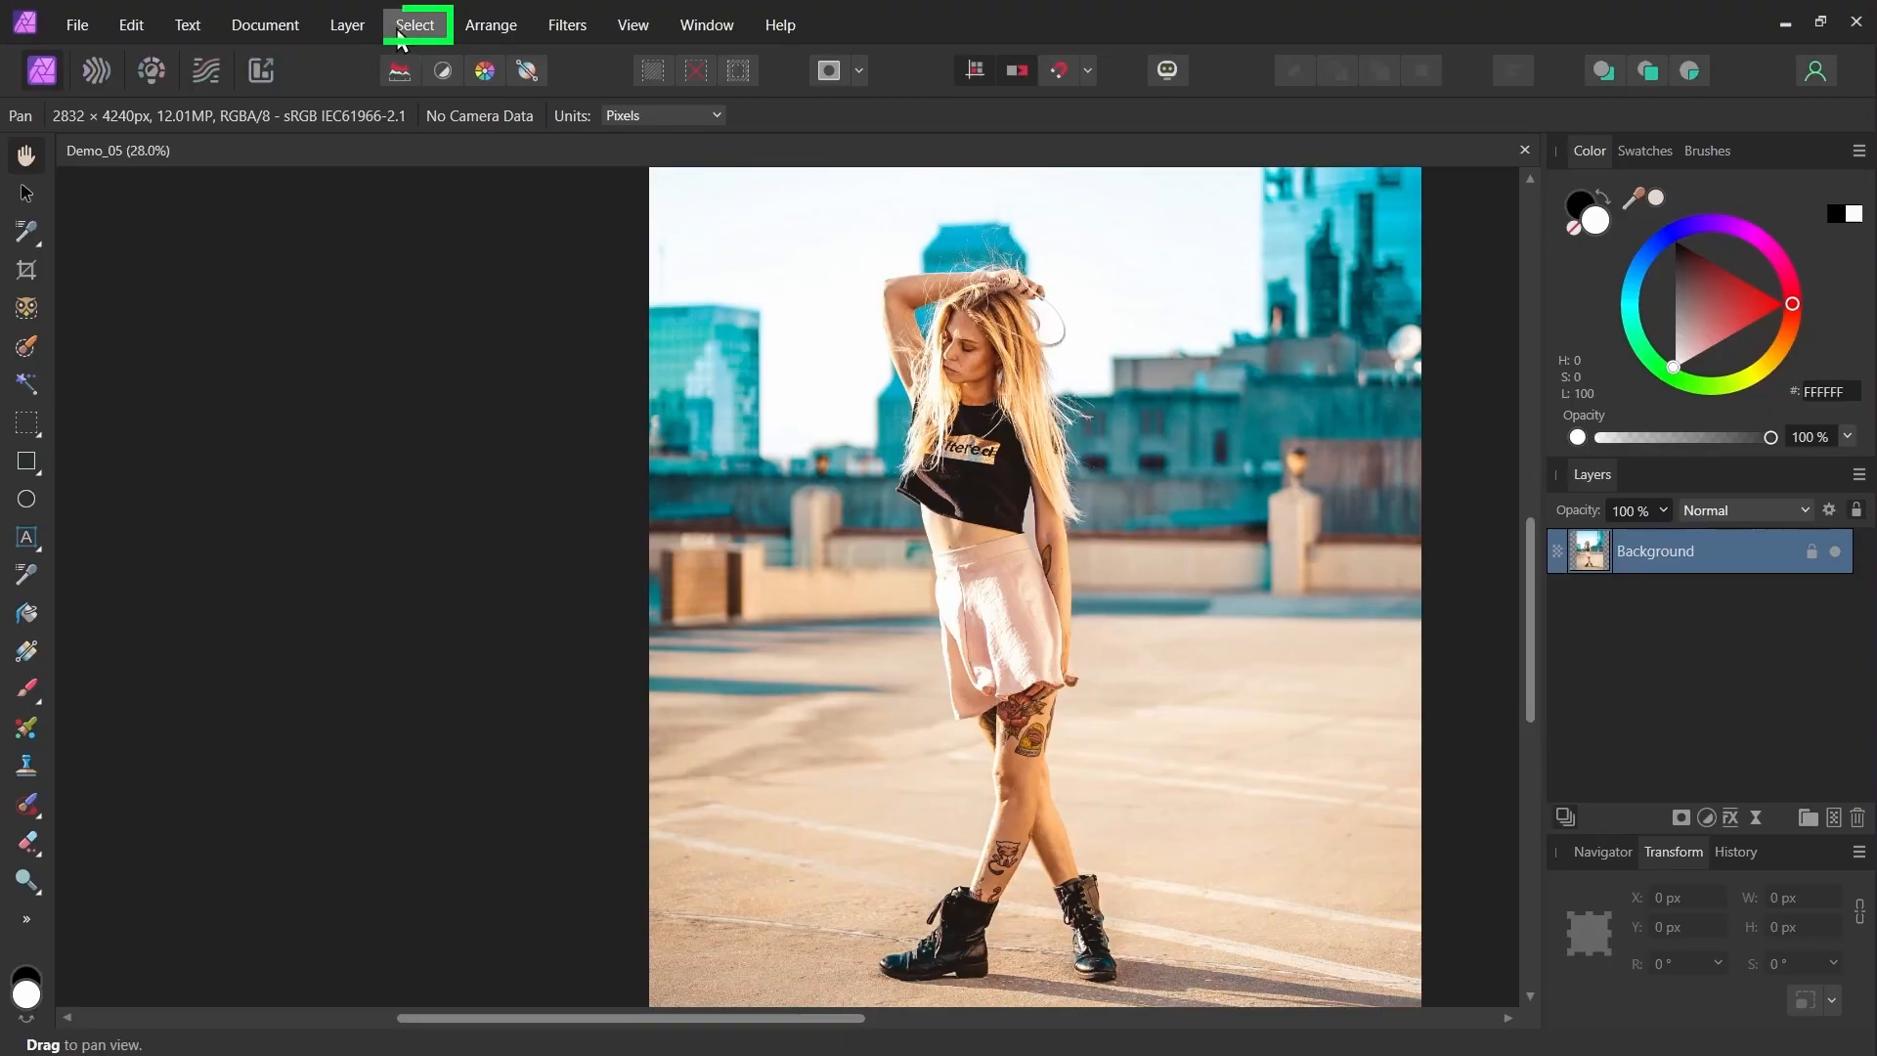
In Demo_05, select the woman automatically with Select Subject.
{"action": "left_click", "coordinate": [414, 24]}
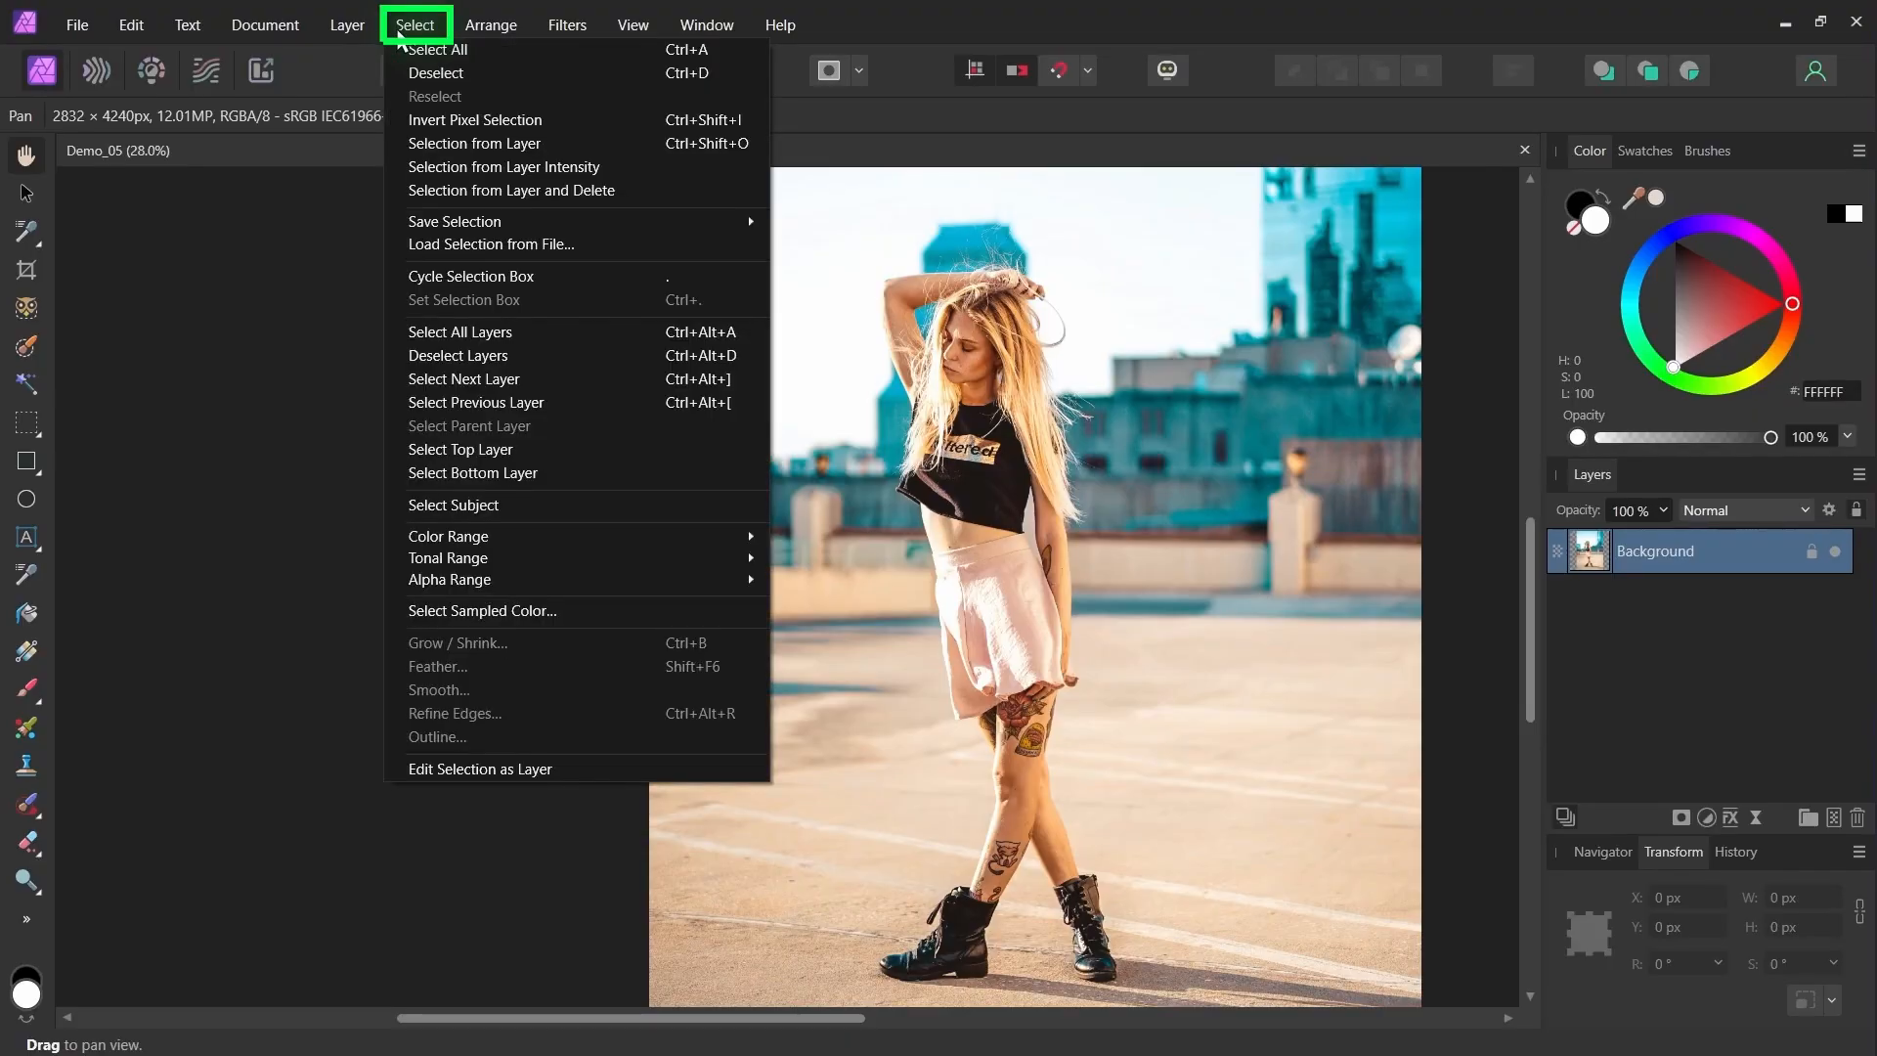
{"action": "left_click", "coordinate": [533, 505]}
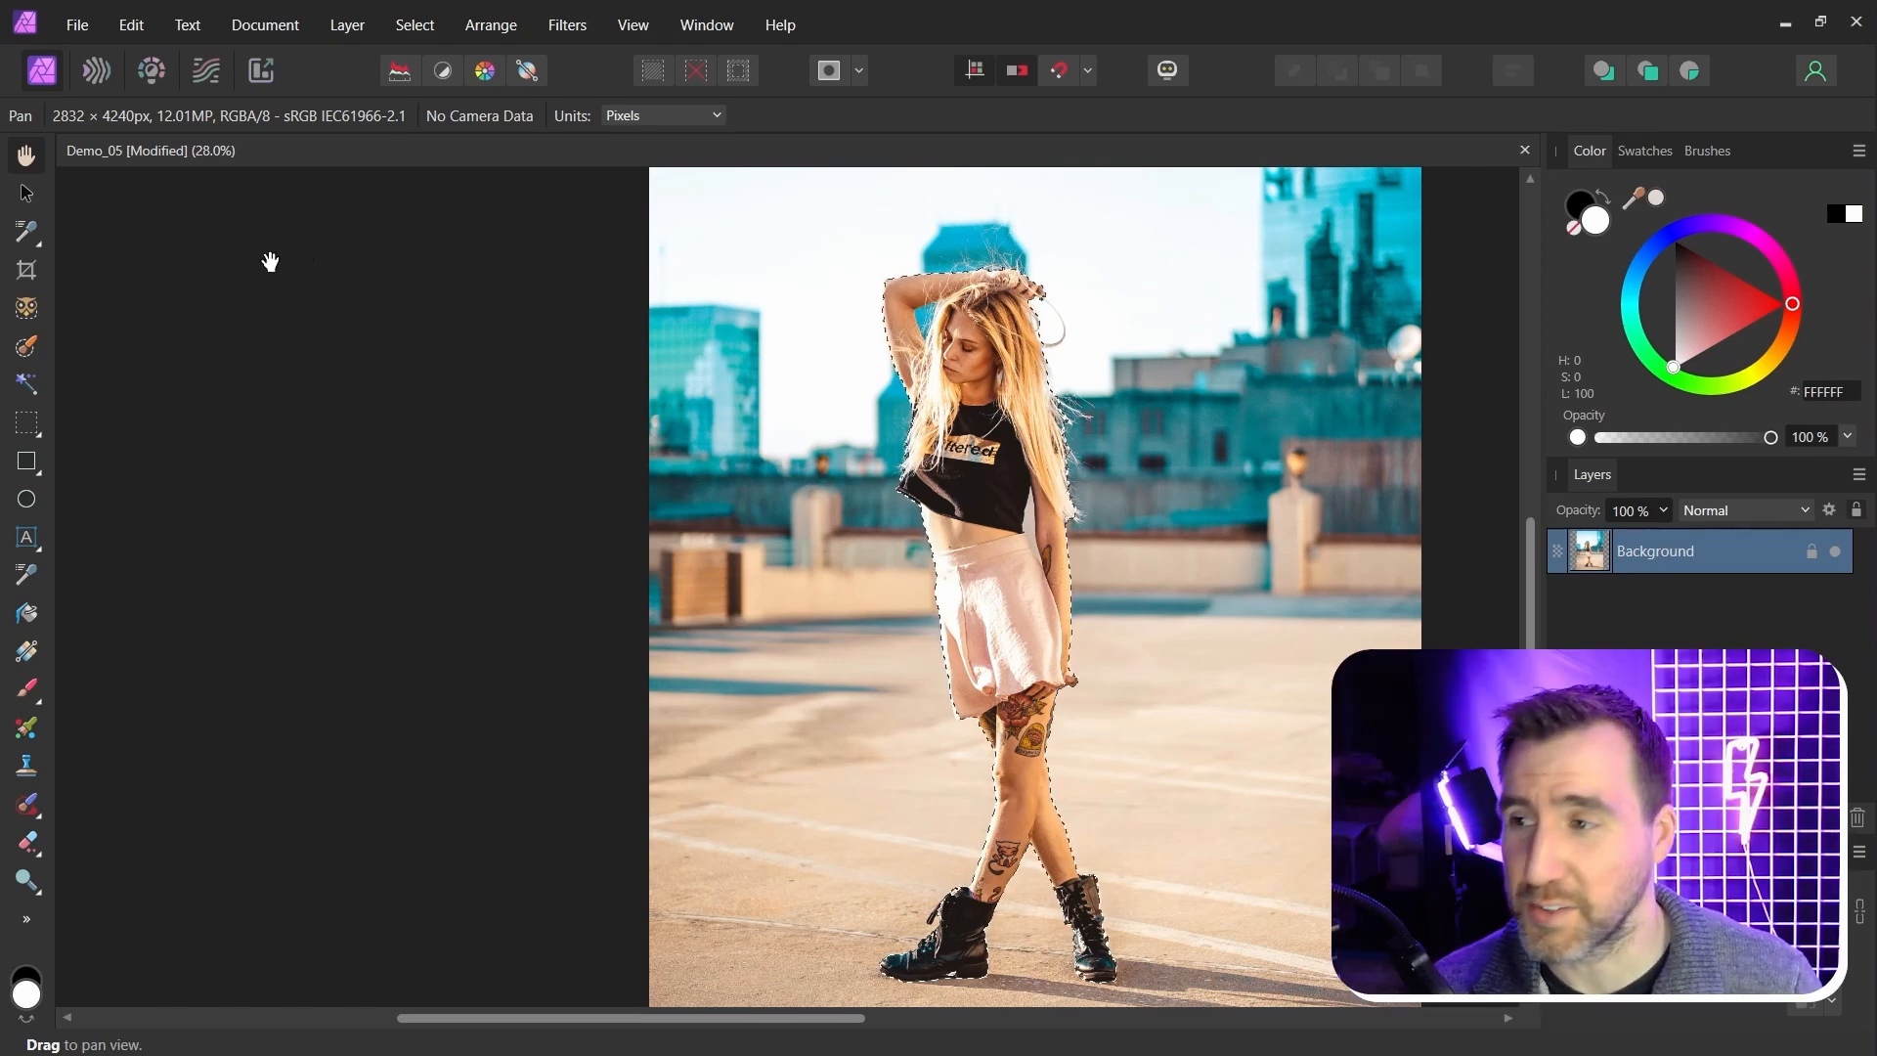
Show the Object Selection and Selection Brush tools for adjusting the subject selection, and open the list of selection commands.
{"action": "left_click", "coordinate": [27, 311]}
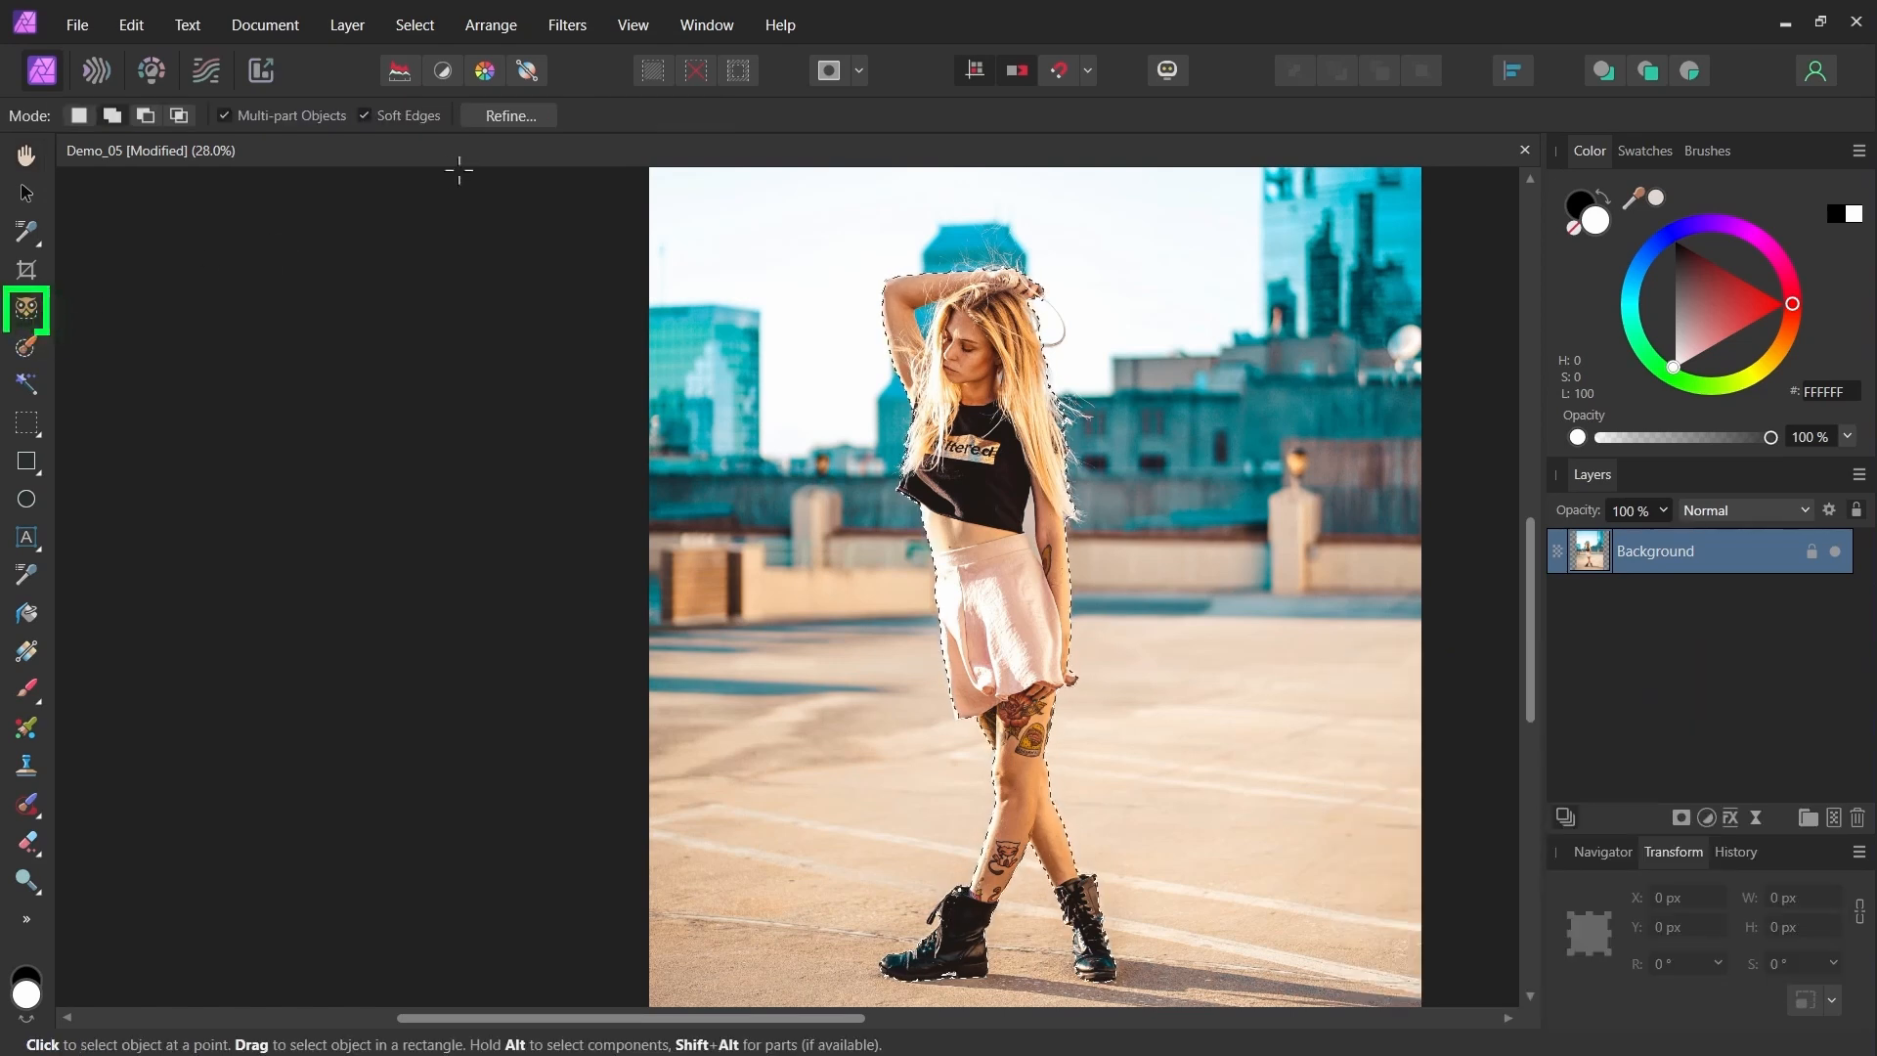
{"action": "left_click", "coordinate": [29, 350]}
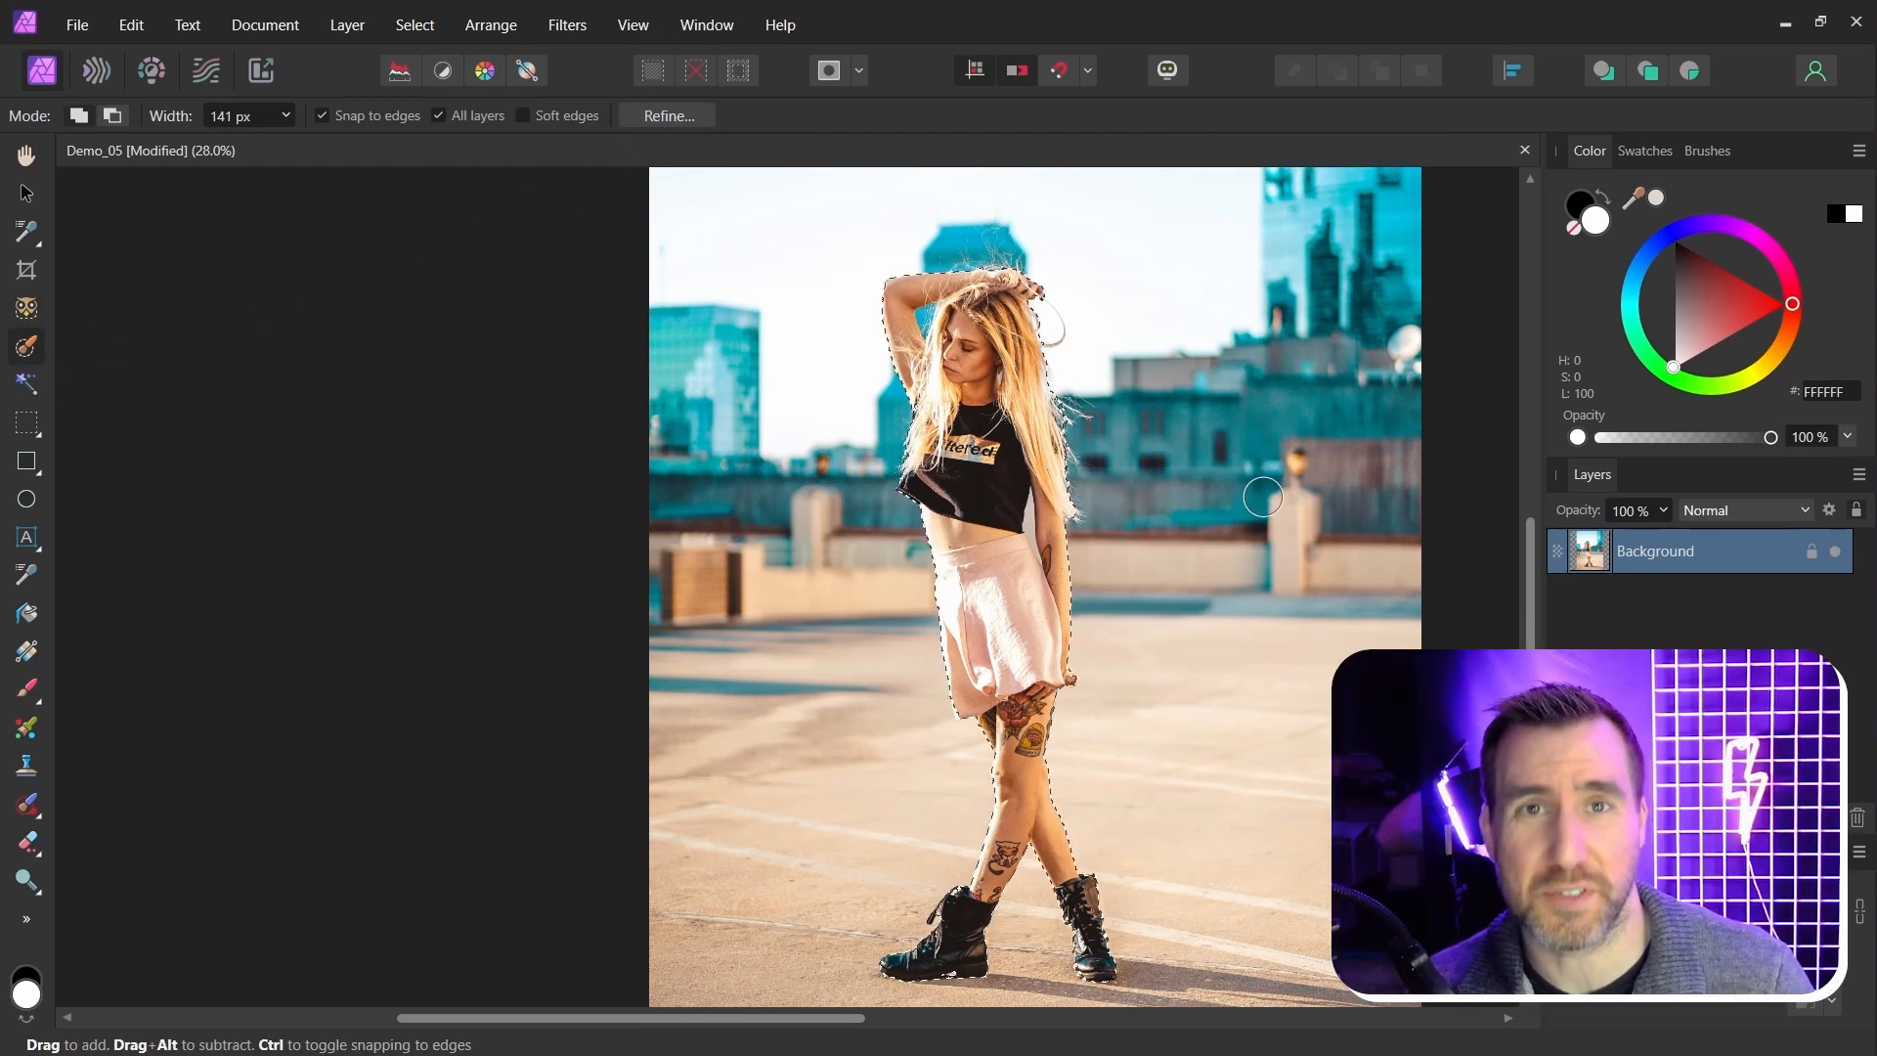
{"action": "left_click", "coordinate": [414, 25]}
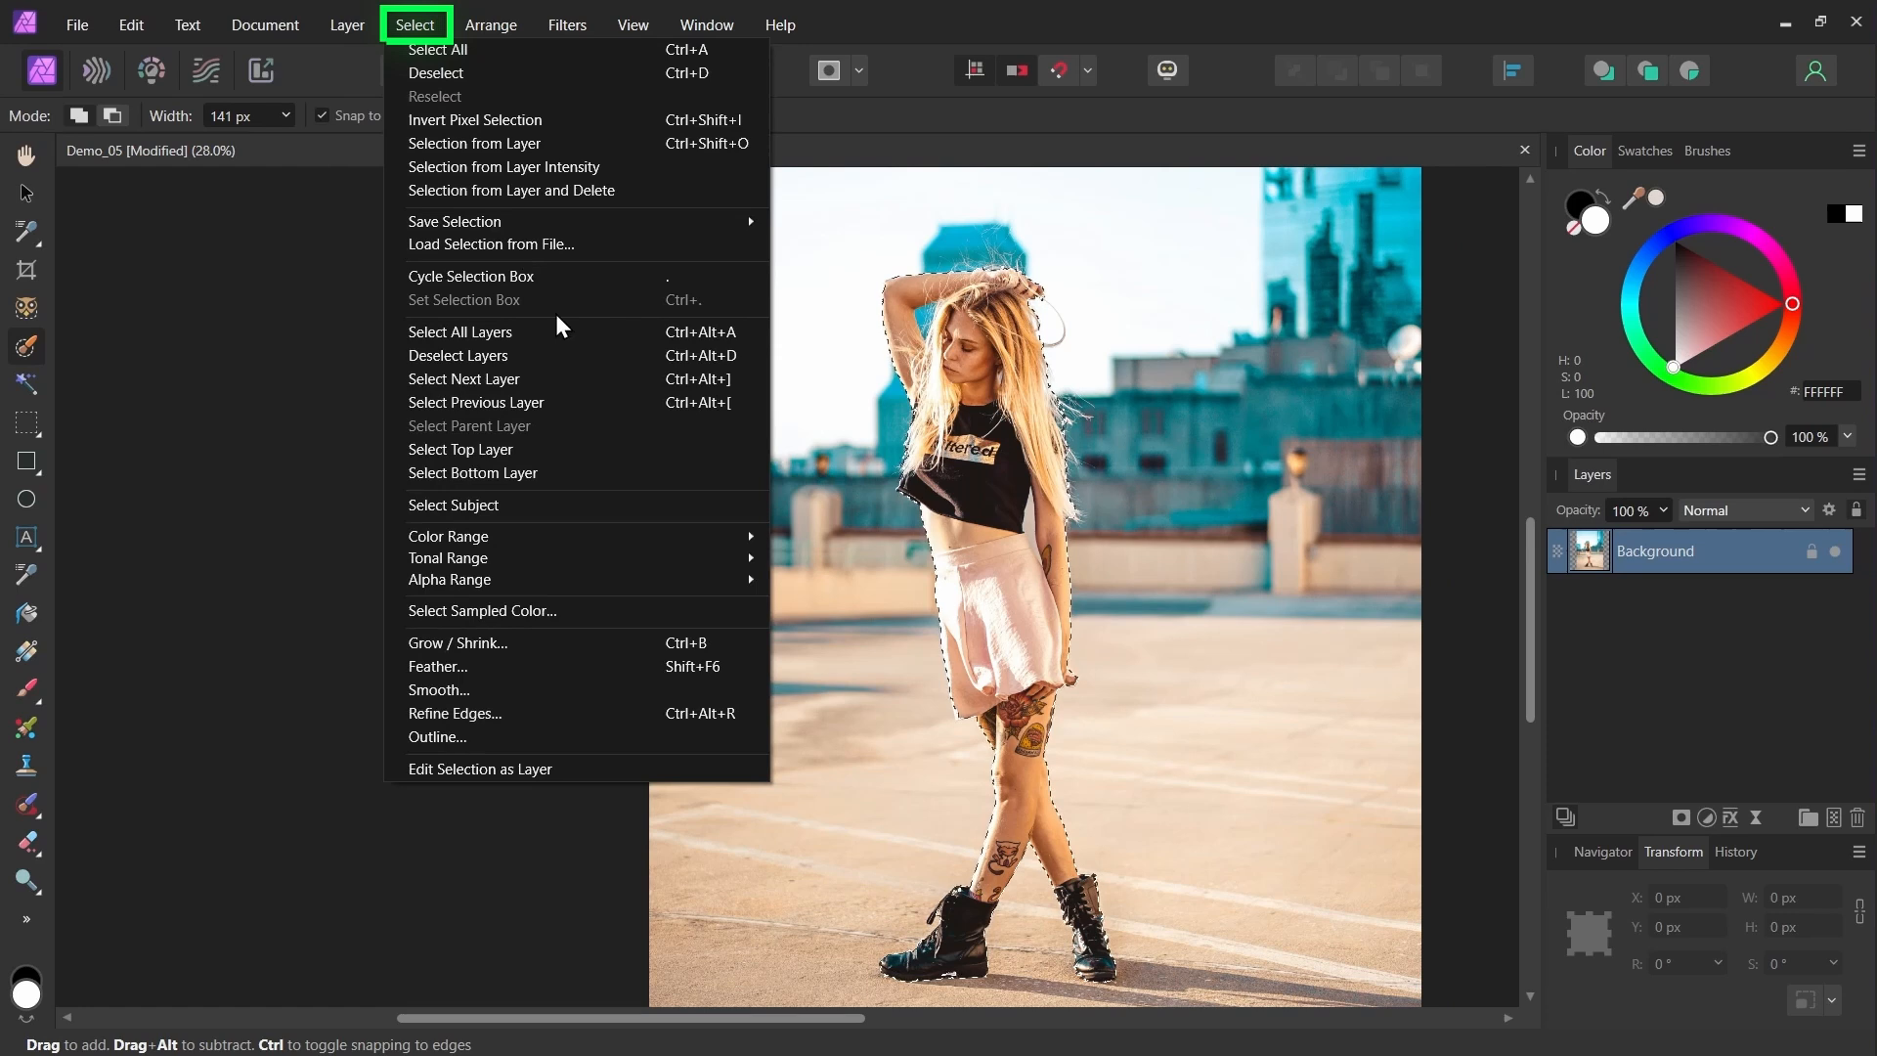